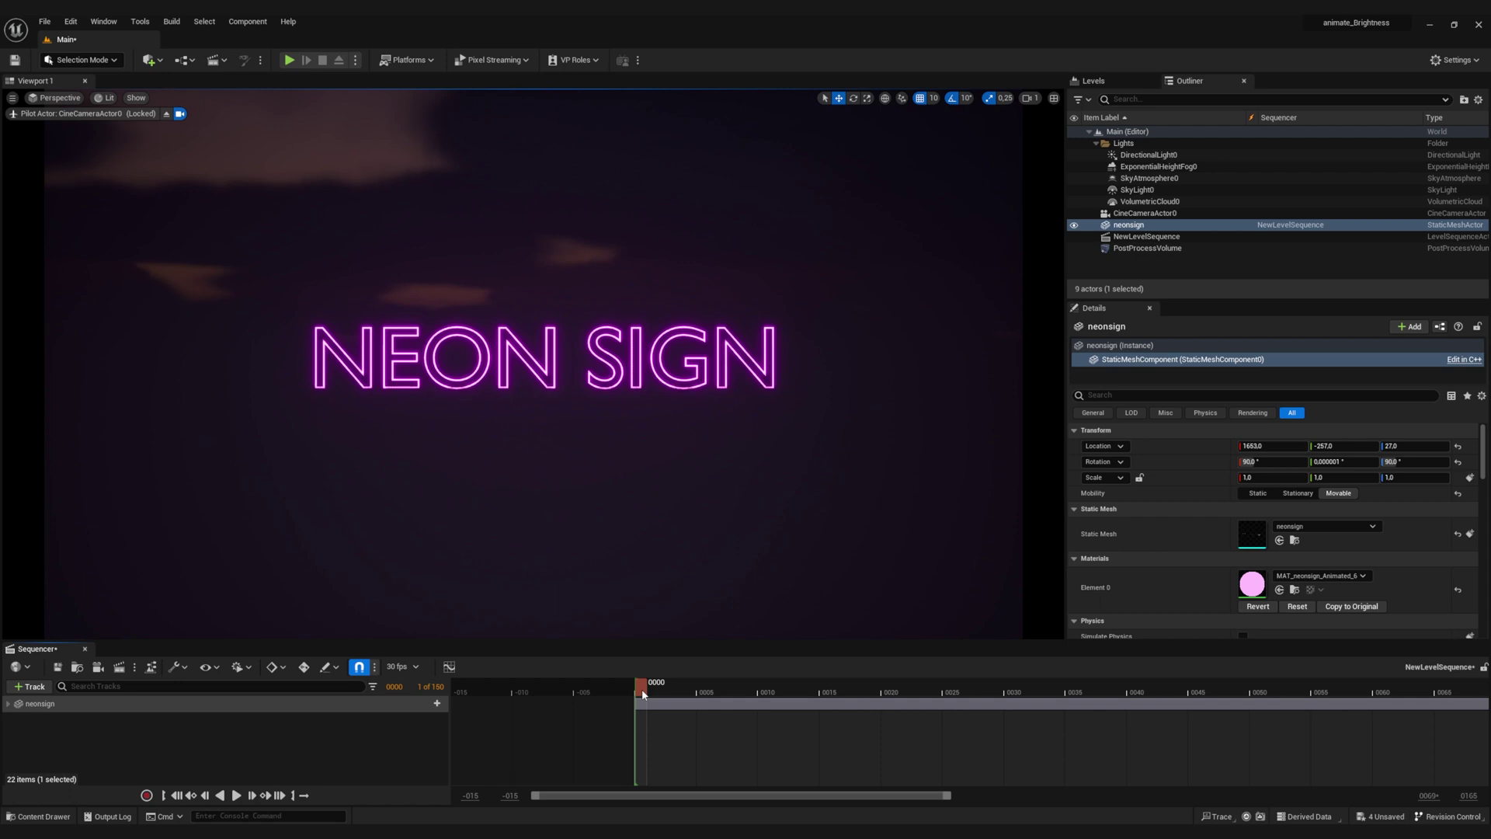
# Play and scrub the level sequence to preview the neon sign's animated colour and brightness.
pyautogui.press('space')
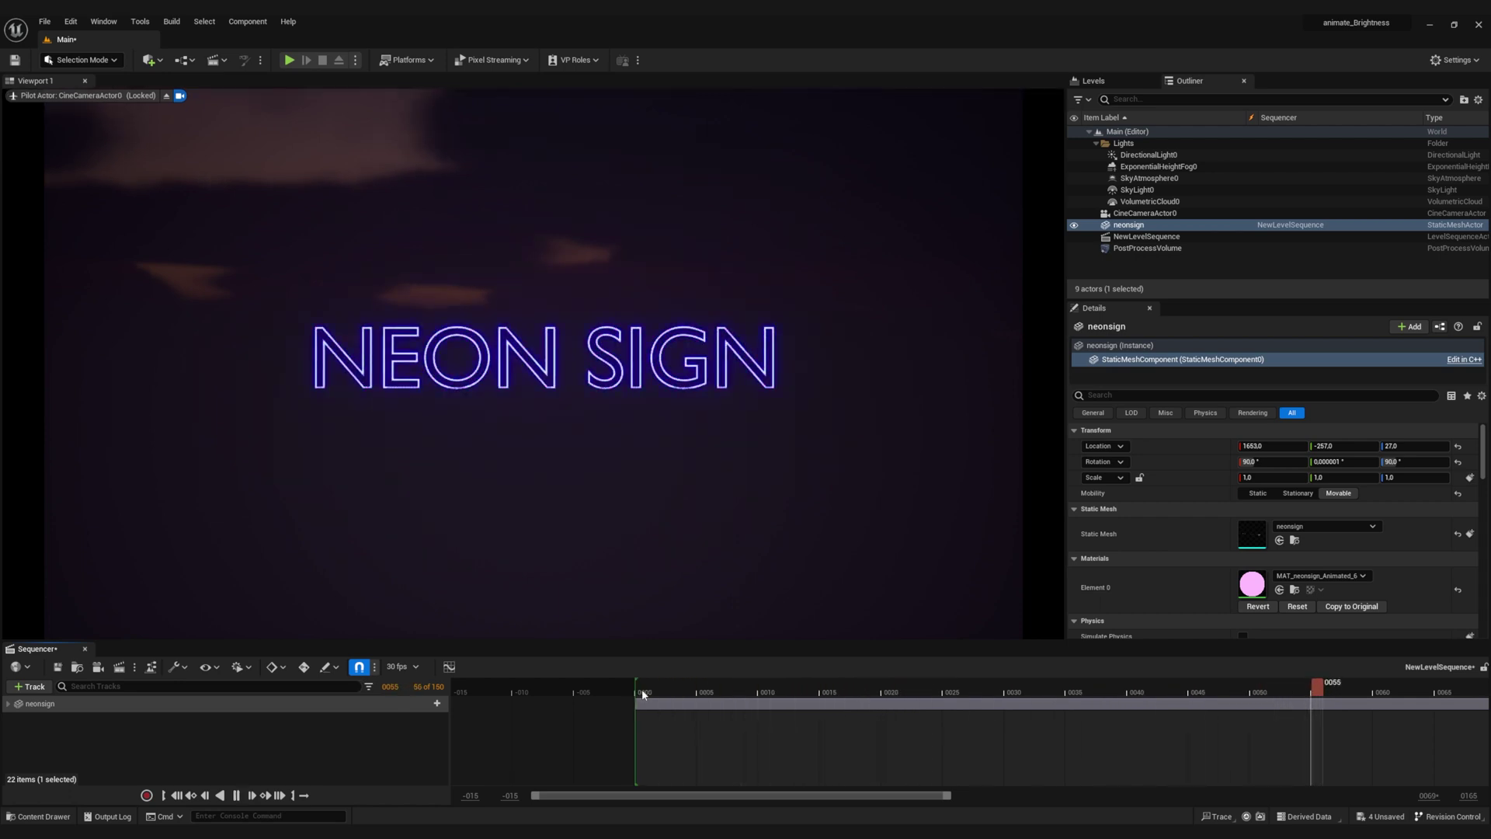
pyautogui.press('space')
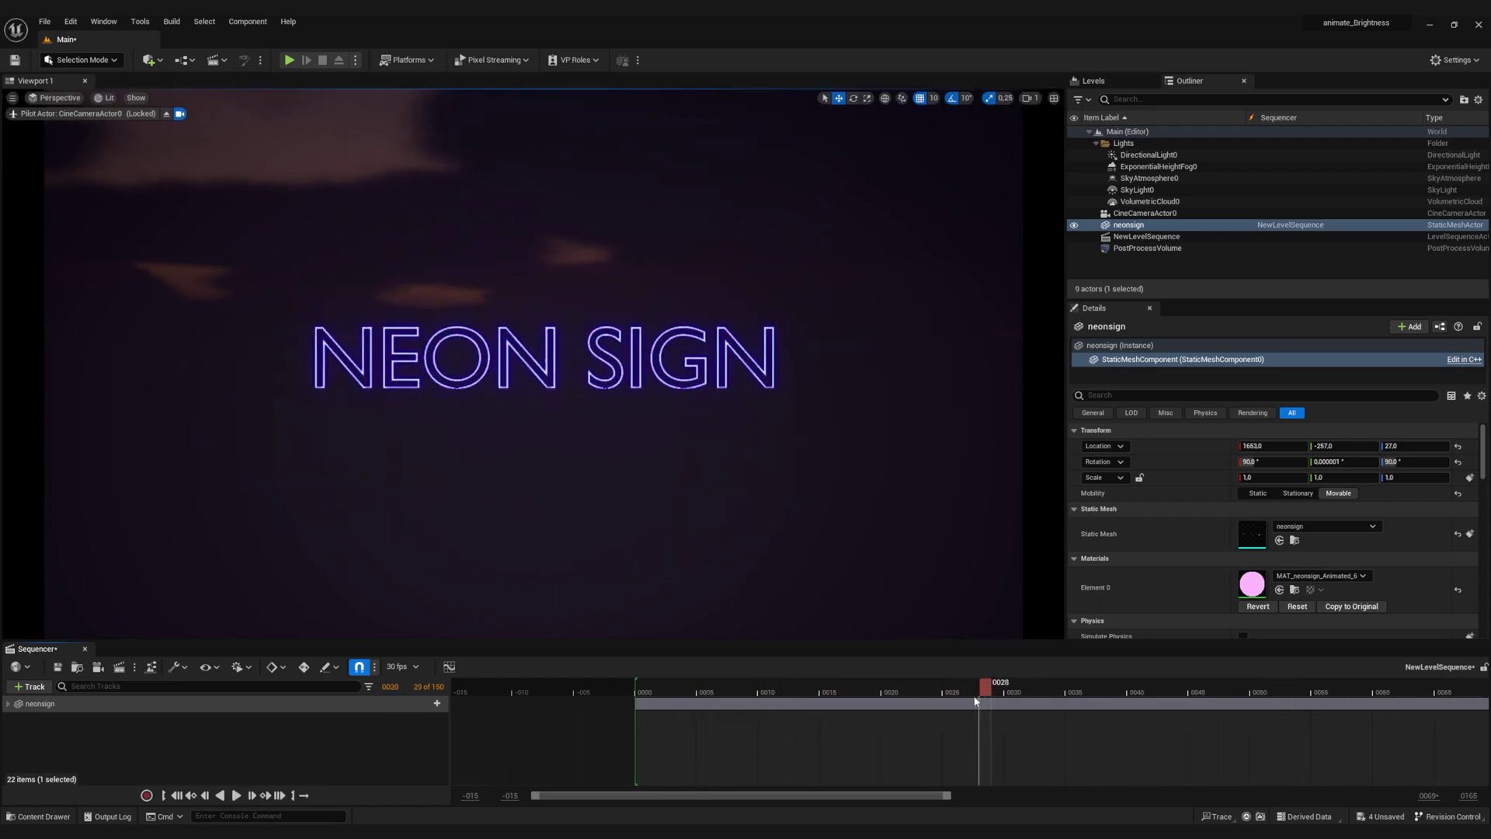
pyautogui.moveTo(974, 697); pyautogui.dragTo(681, 696)
pyautogui.press('space')
pyautogui.press('space')
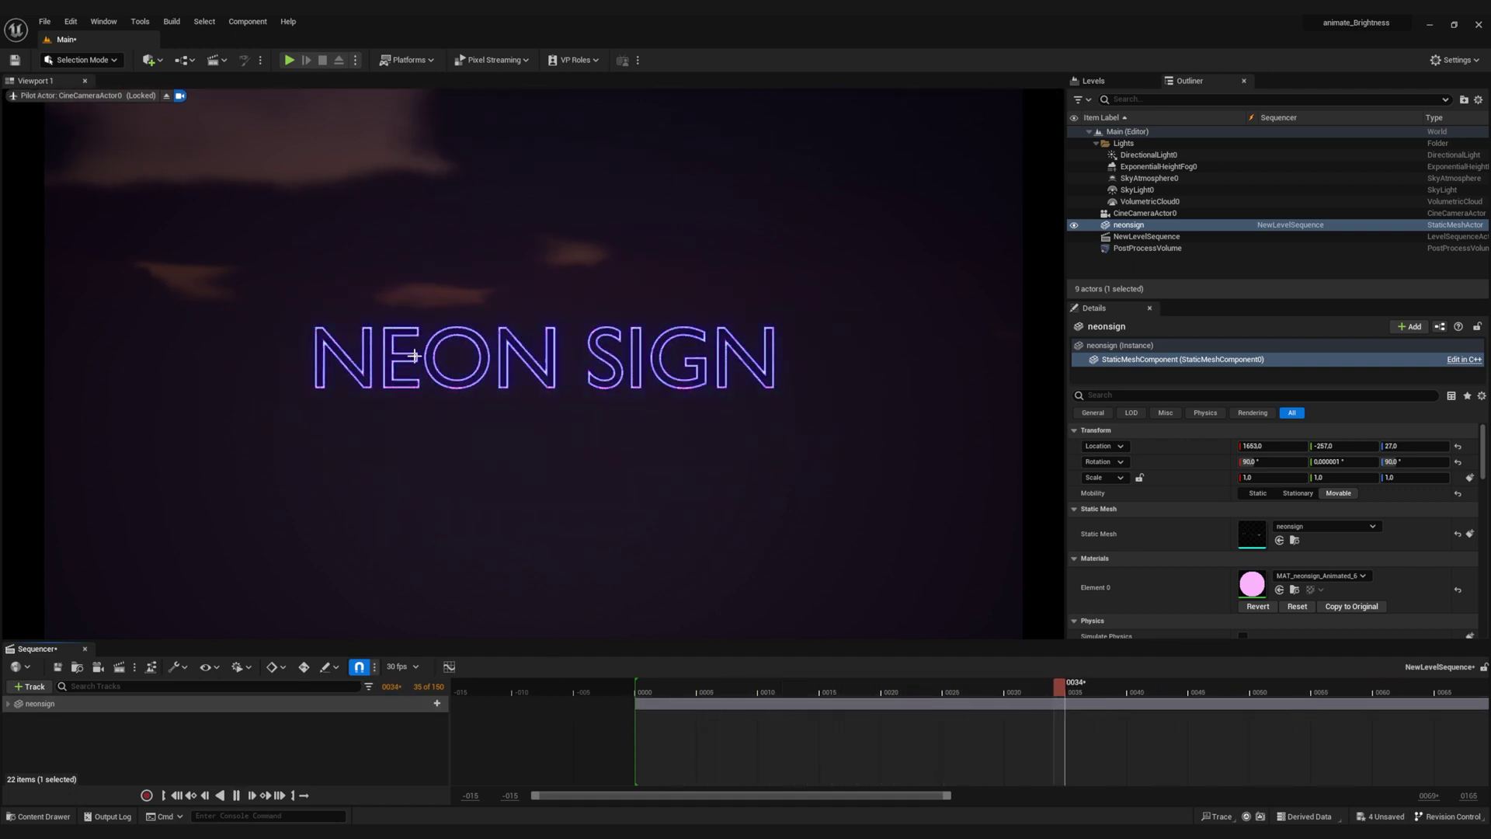
pyautogui.press('space')
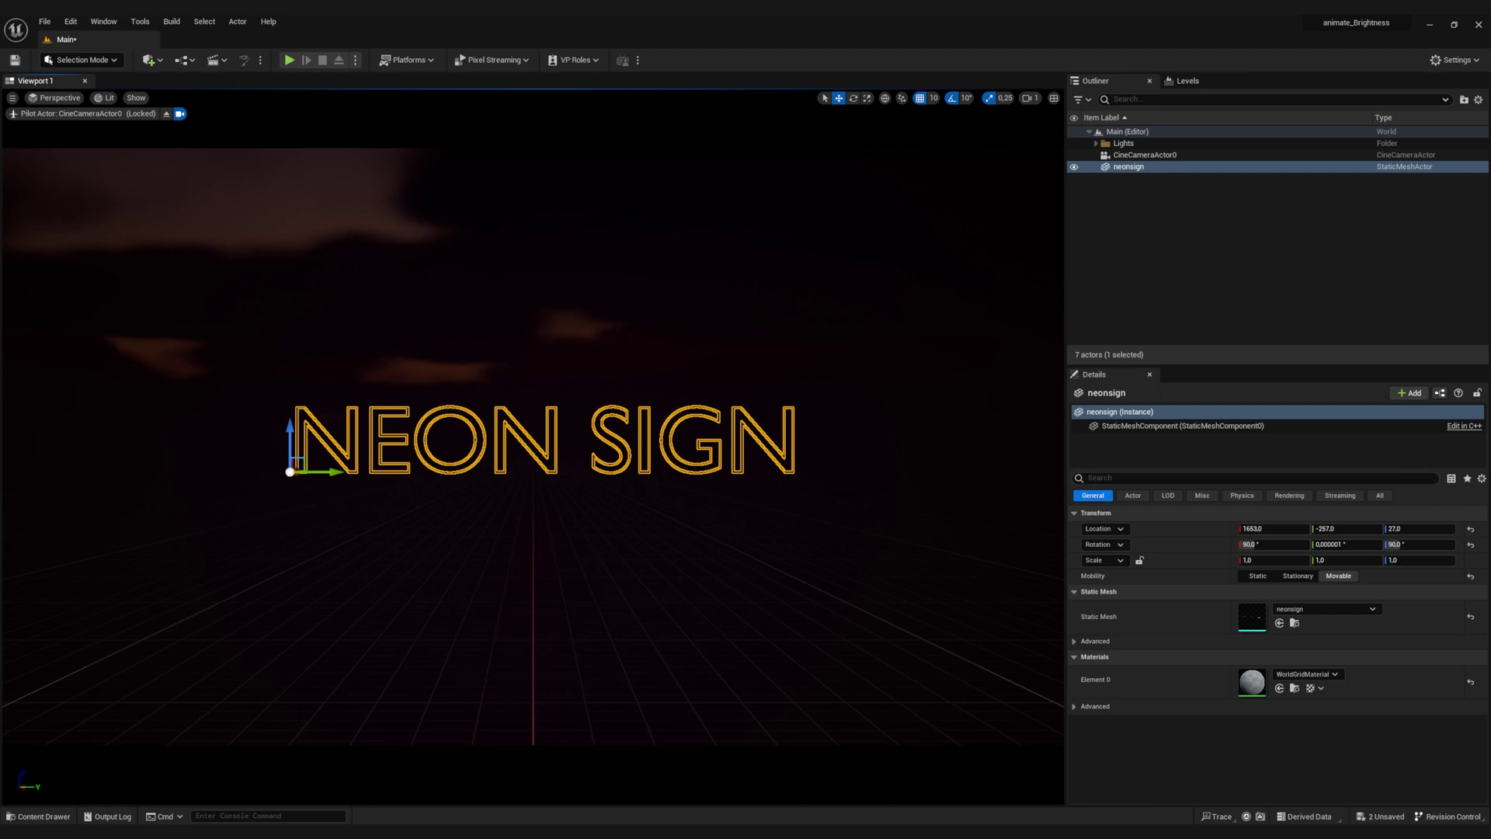
# Create a new material named MAT_neonsign in the Neonsign content folder.
pyautogui.click(45, 812)
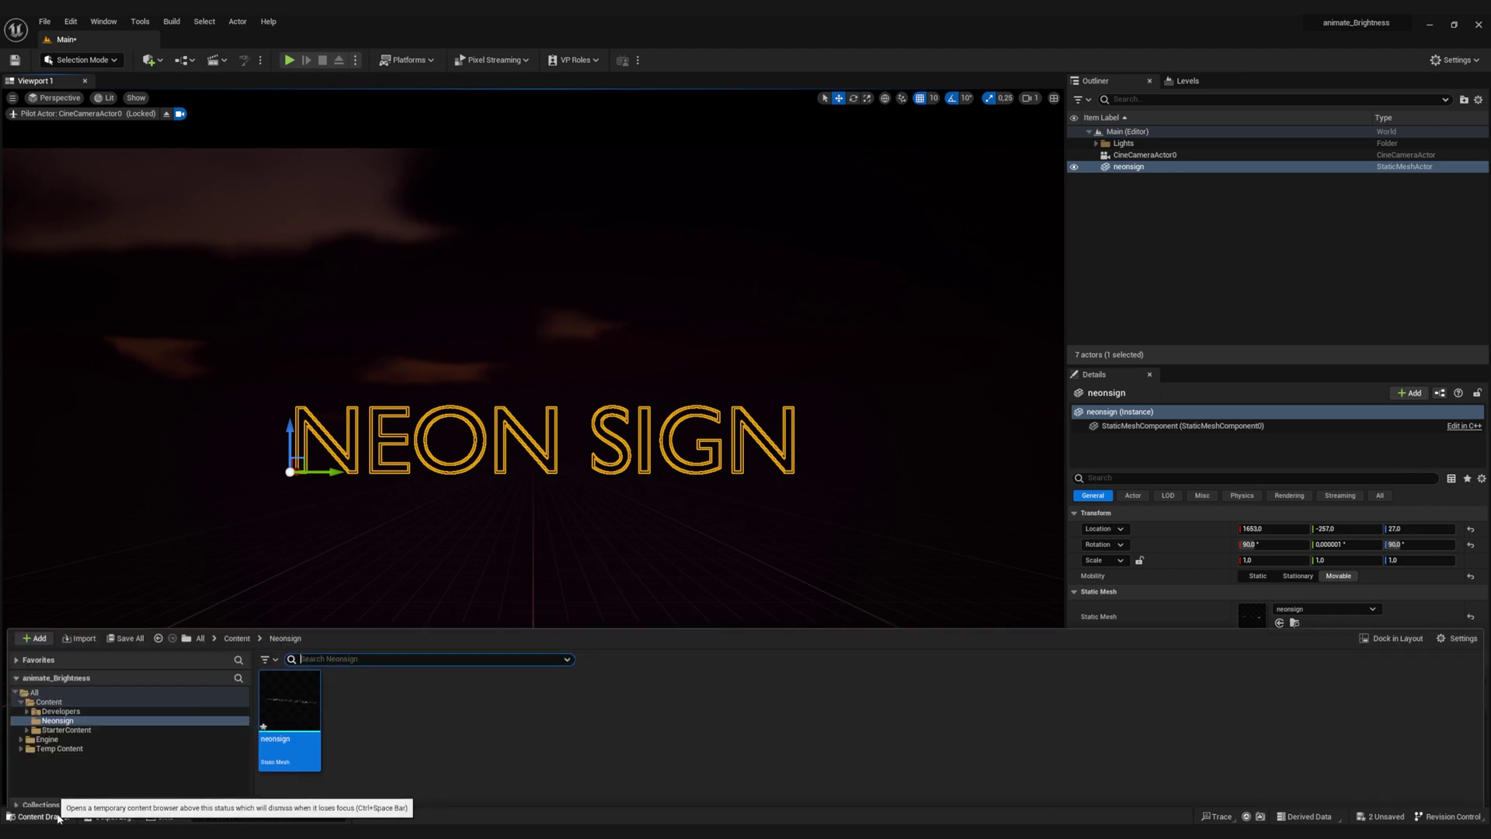
pyautogui.rightClick(423, 714)
pyautogui.click(472, 327)
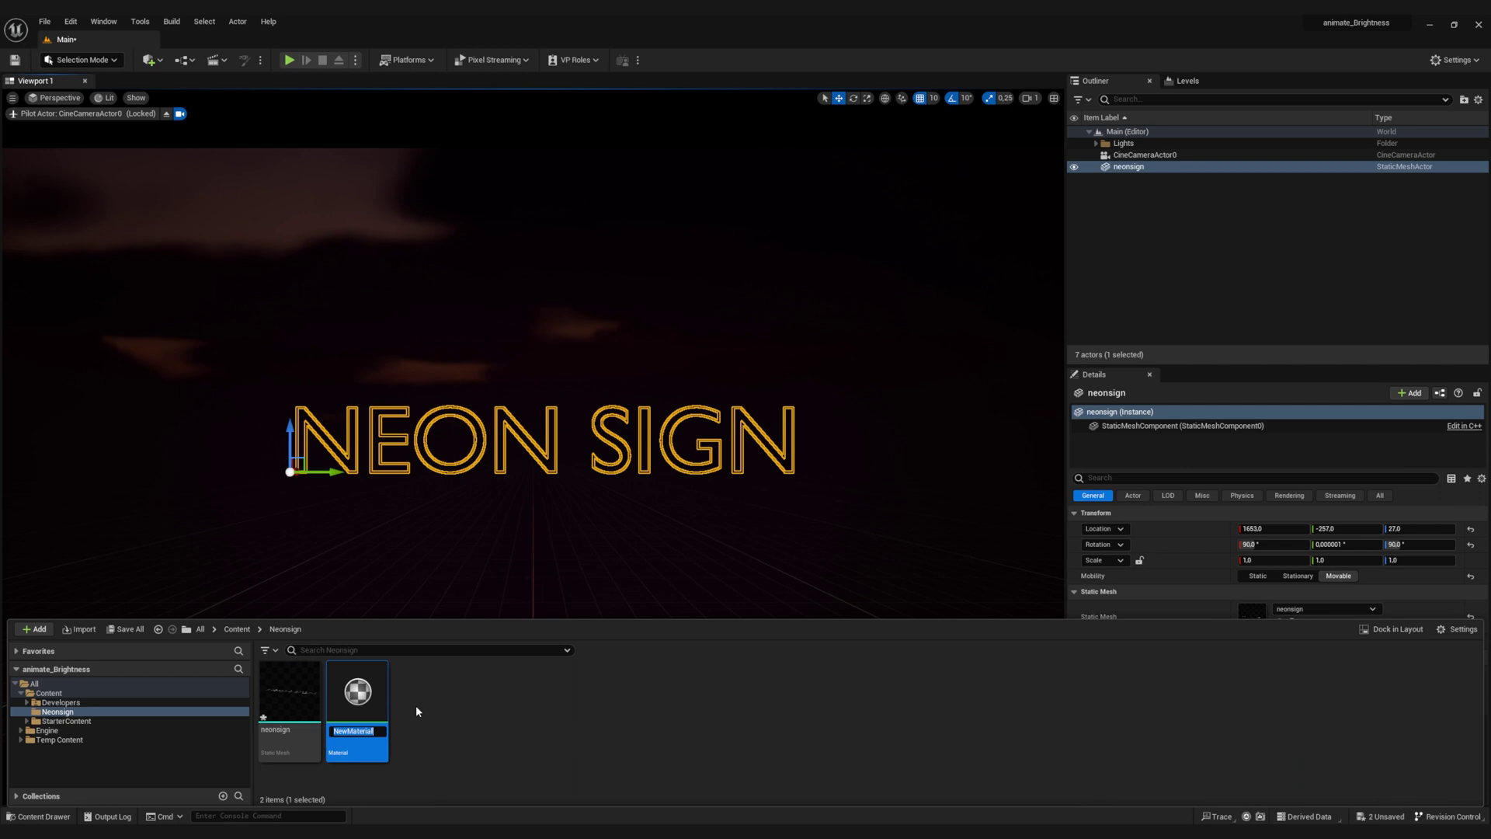
pyautogui.write('Neonsign')
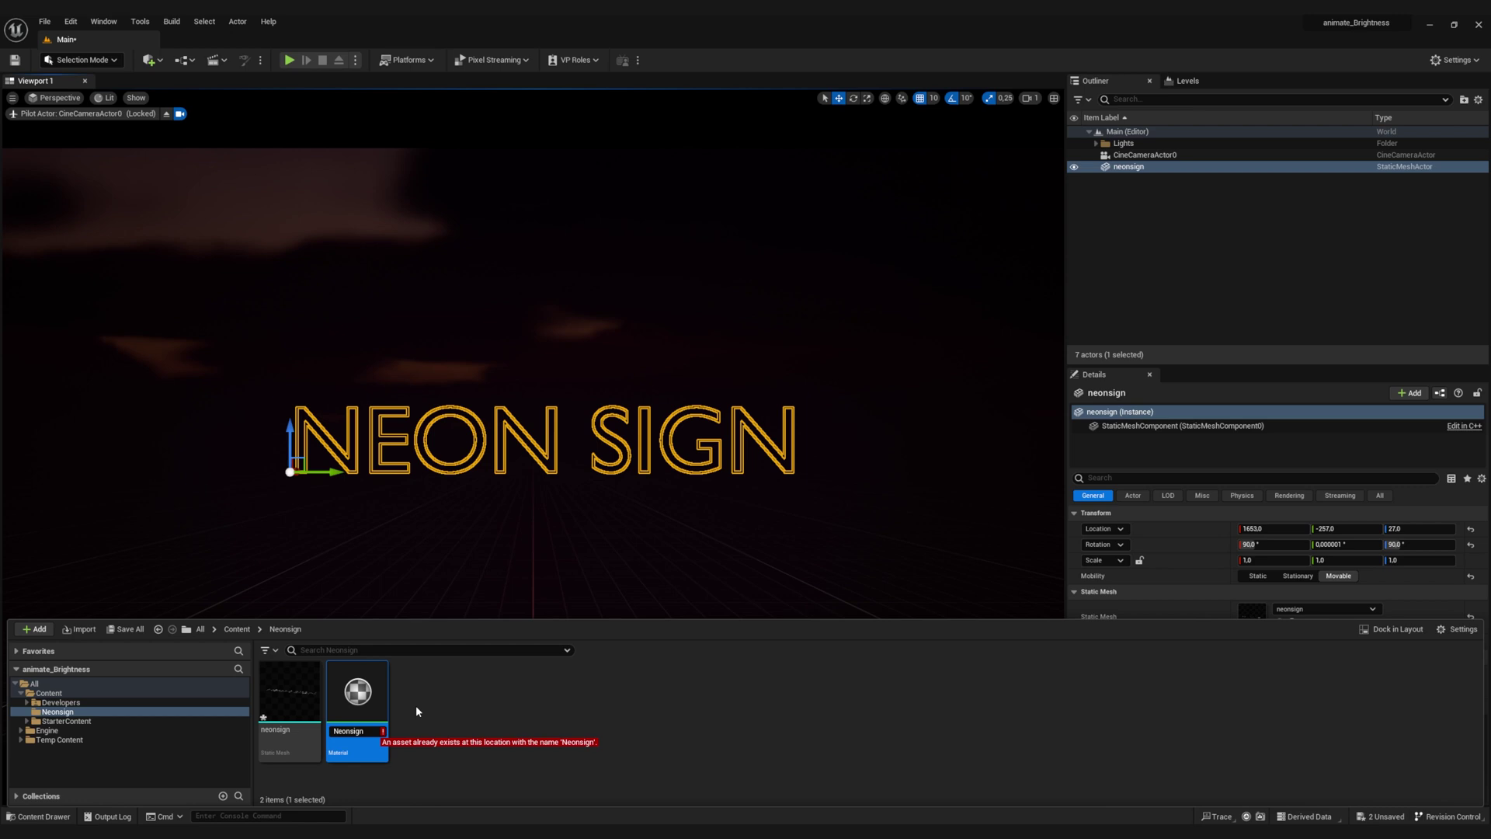
pyautogui.write('_')
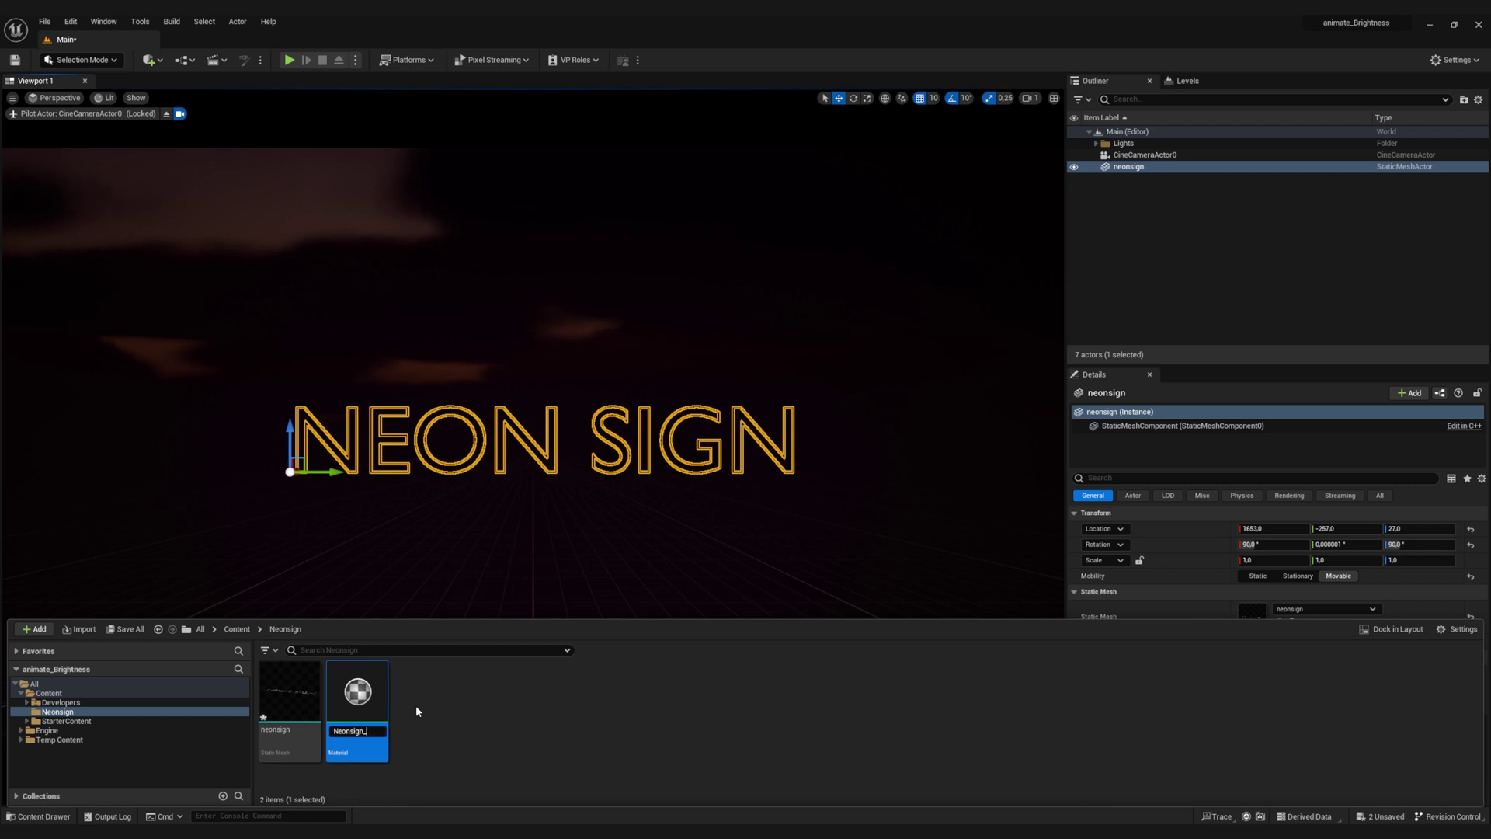
pyautogui.press('BackSpace')
pyautogui.press('BackSpace')
pyautogui.press('BackSpace')
pyautogui.press('BackSpace')
pyautogui.press('BackSpace')
pyautogui.press('BackSpace')
pyautogui.press('BackSpace')
pyautogui.press('BackSpace')
pyautogui.press('BackSpace')
pyautogui.write('MAT_neonsign')
pyautogui.press('Return')
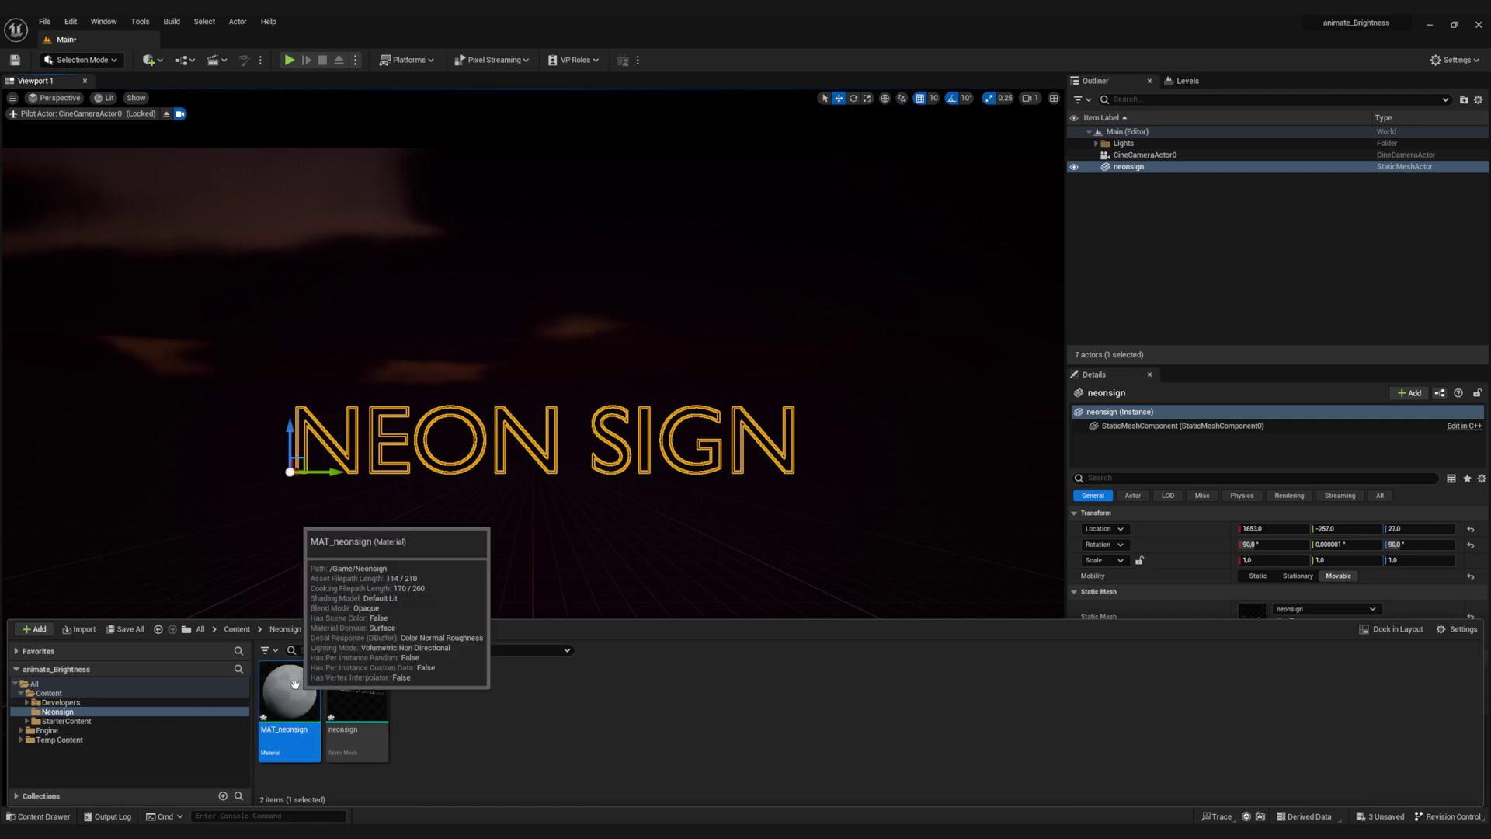
# Open MAT_neonsign for editing and set its Material Domain to Light Function.
pyautogui.moveTo(295, 684); pyautogui.dragTo(665, 684)
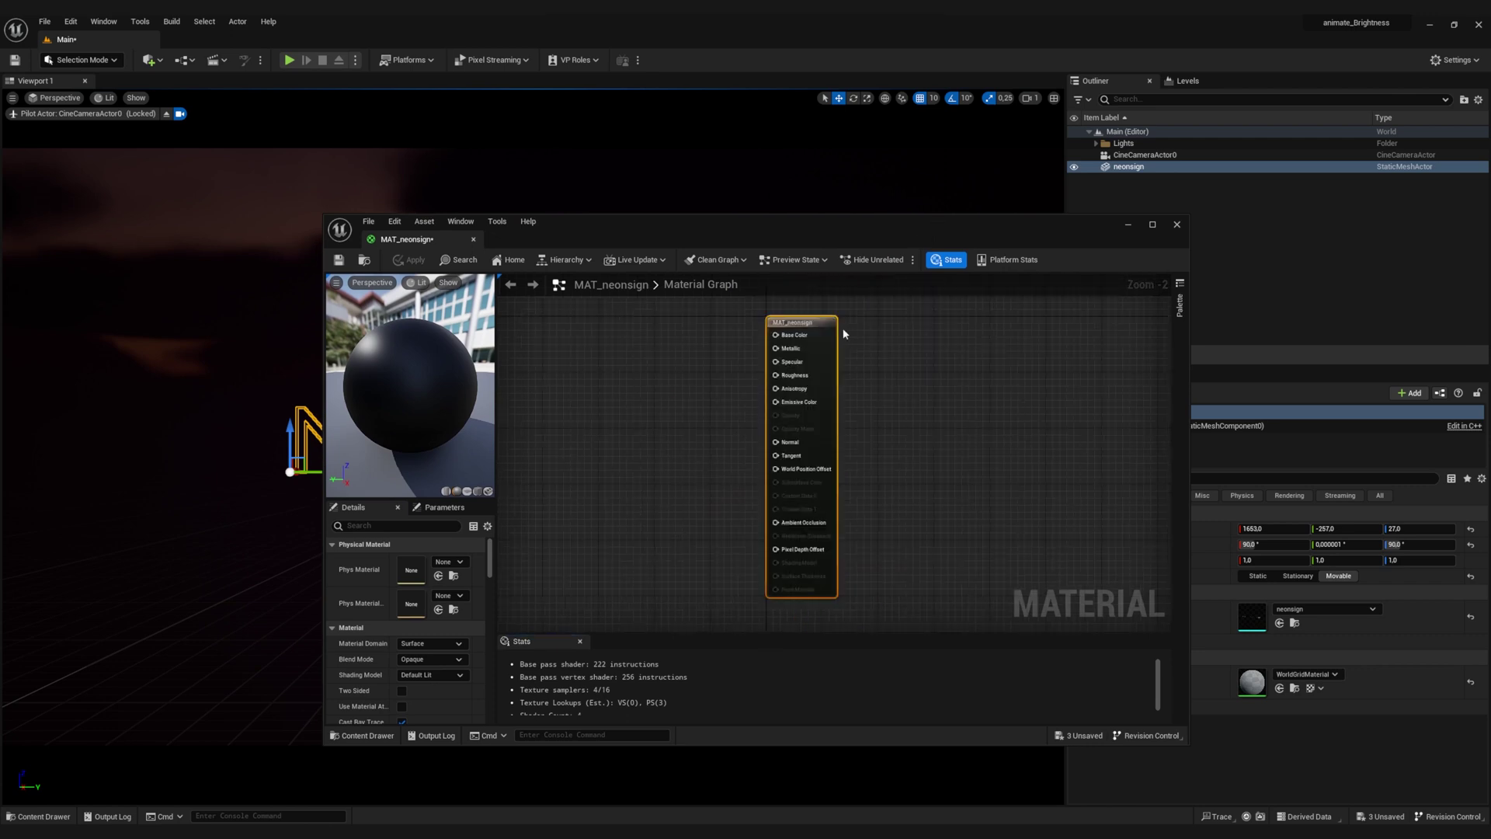
pyautogui.moveTo(802, 325); pyautogui.dragTo(879, 338)
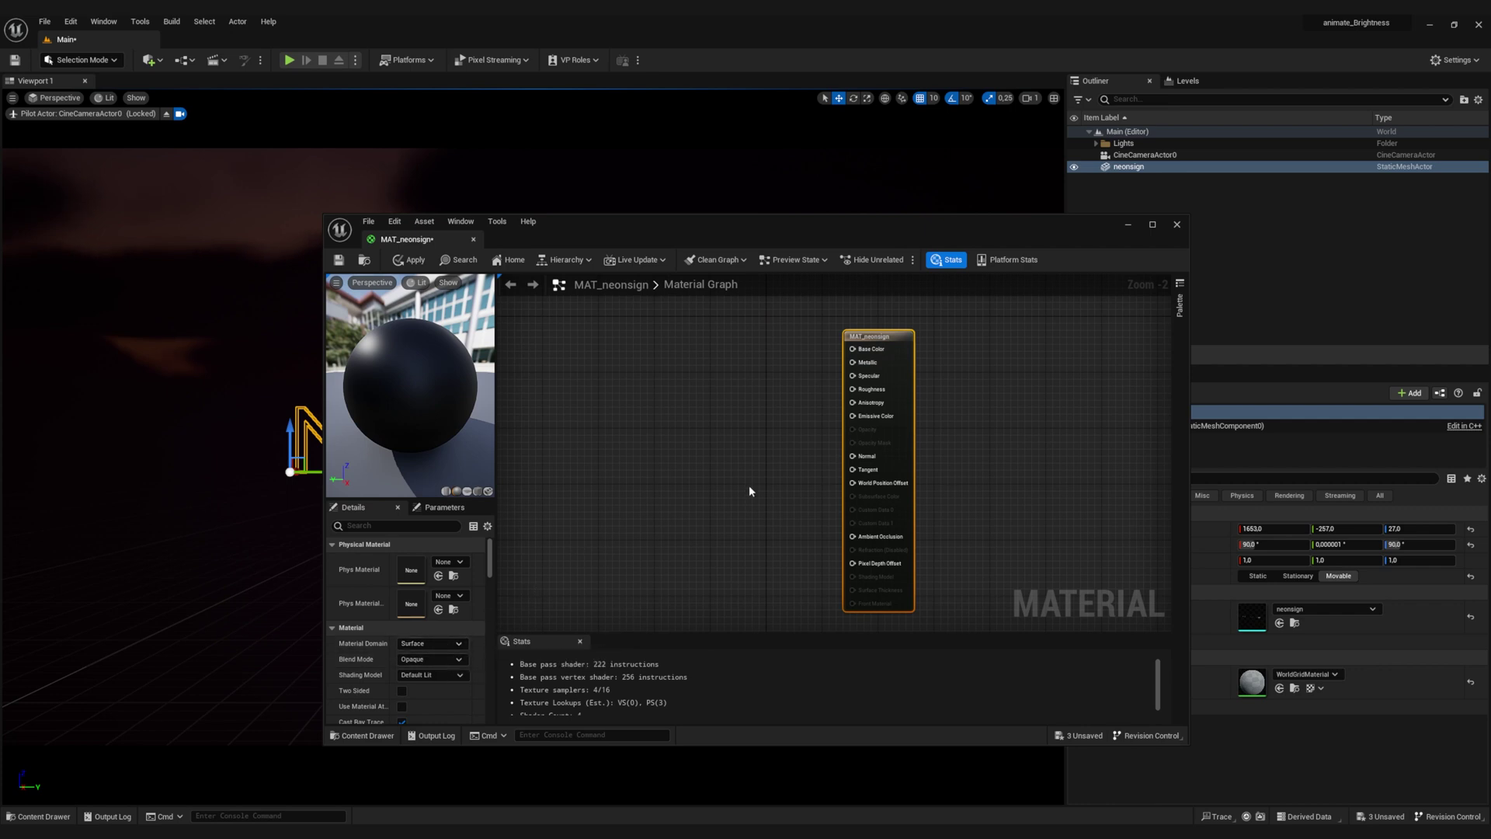
pyautogui.click(451, 674)
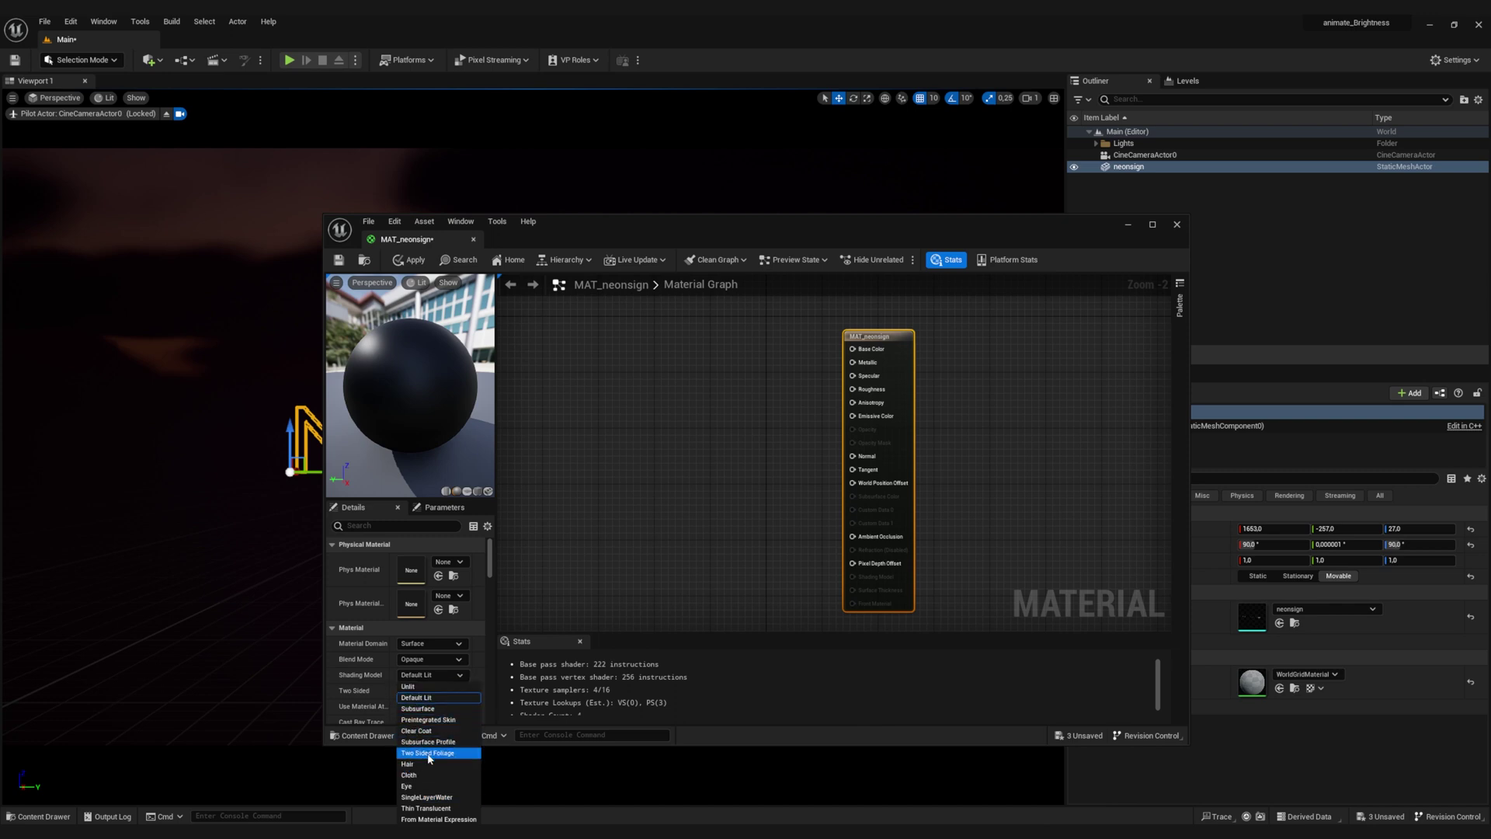
pyautogui.click(438, 643)
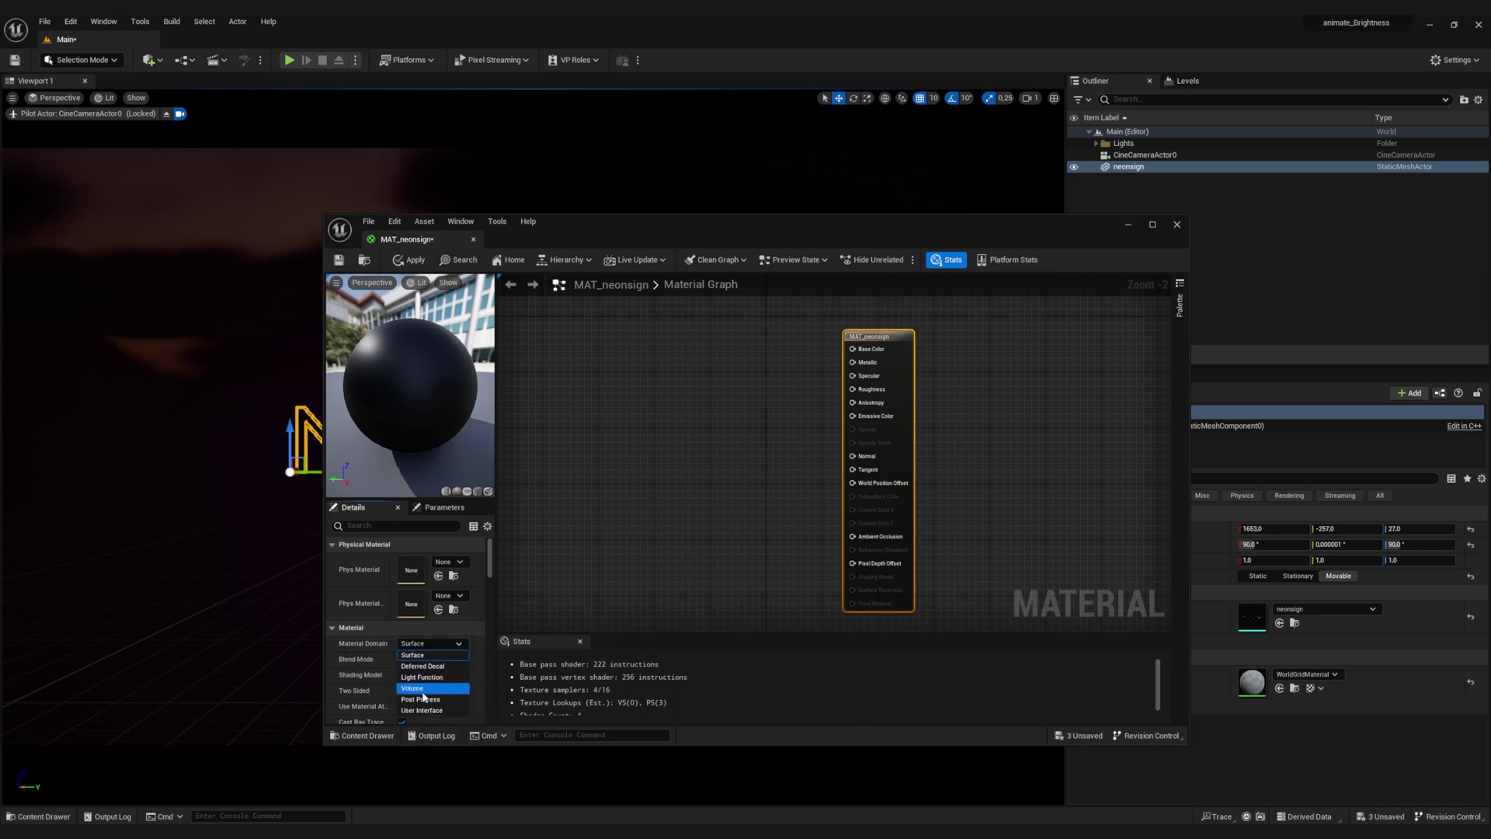
pyautogui.click(422, 677)
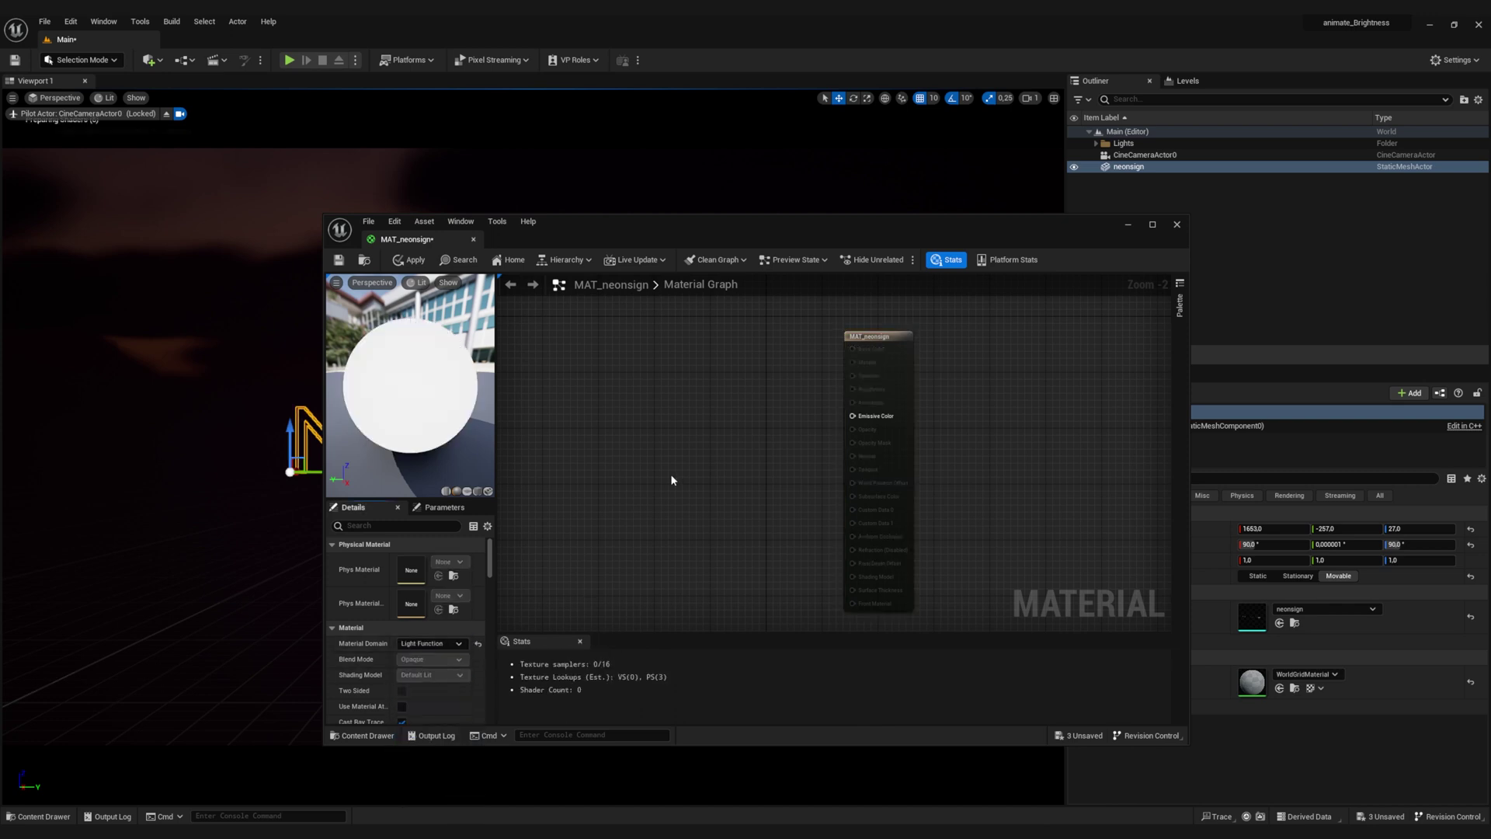
# Add a three-component constant colour node and set it to magenta with R 0.790909, G 0 and B 0.9375.
pyautogui.click(675, 371)
pyautogui.moveTo(736, 375); pyautogui.dragTo(694, 348)
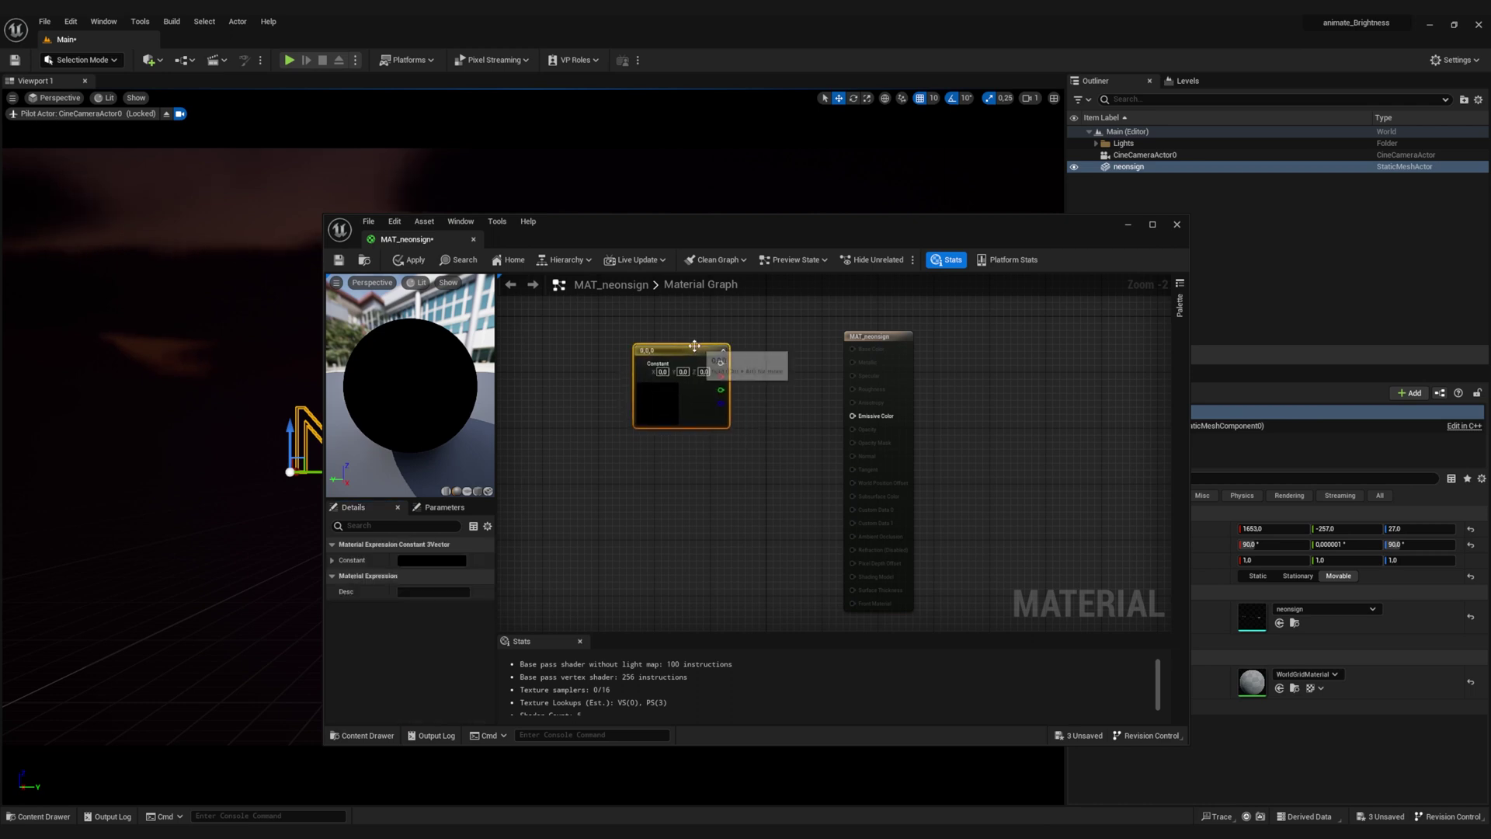
pyautogui.doubleClick(656, 406)
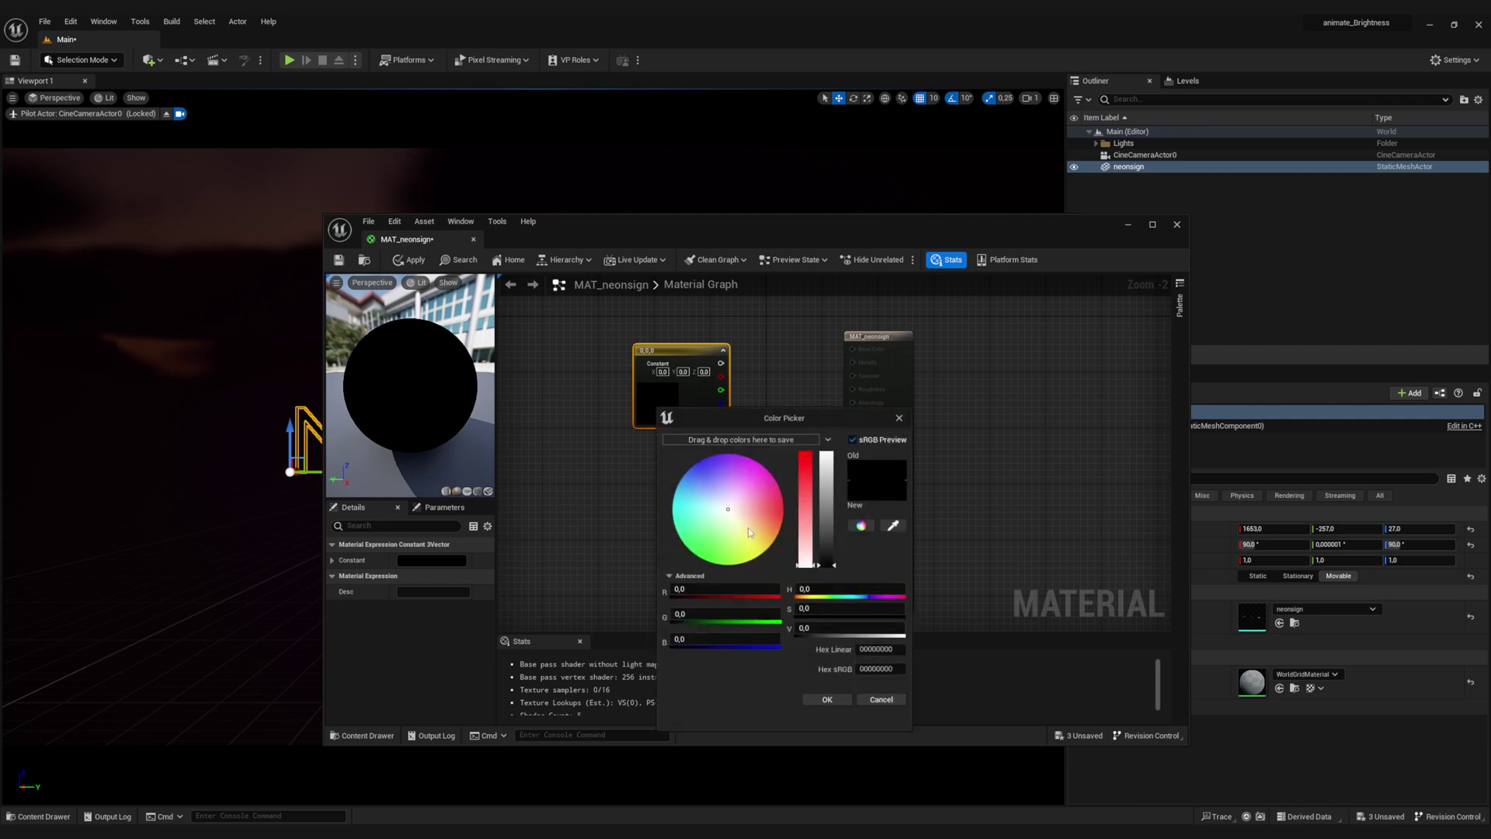
pyautogui.moveTo(706, 559)
pyautogui.mouseDown()
pyautogui.moveTo(788, 507)
pyautogui.moveTo(779, 445)
pyautogui.moveTo(773, 464)
pyautogui.moveTo(748, 460)
pyautogui.mouseUp()
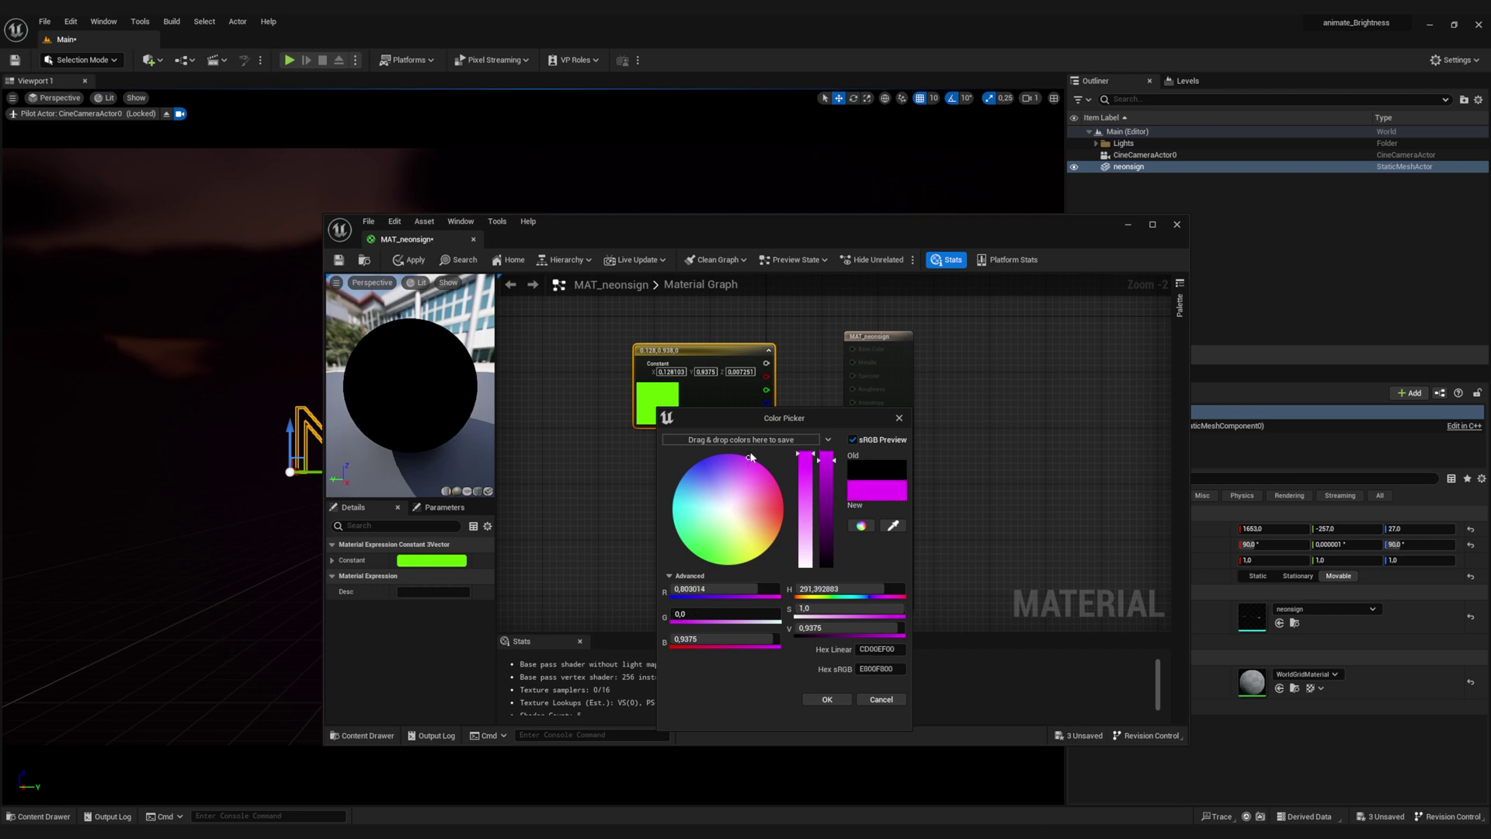
pyautogui.click(827, 699)
# Connect the magenta colour node to Emissive Color, apply the material changes and close the material editor.
pyautogui.moveTo(760, 363); pyautogui.dragTo(853, 415)
pyautogui.moveTo(441, 411); pyautogui.dragTo(395, 401)
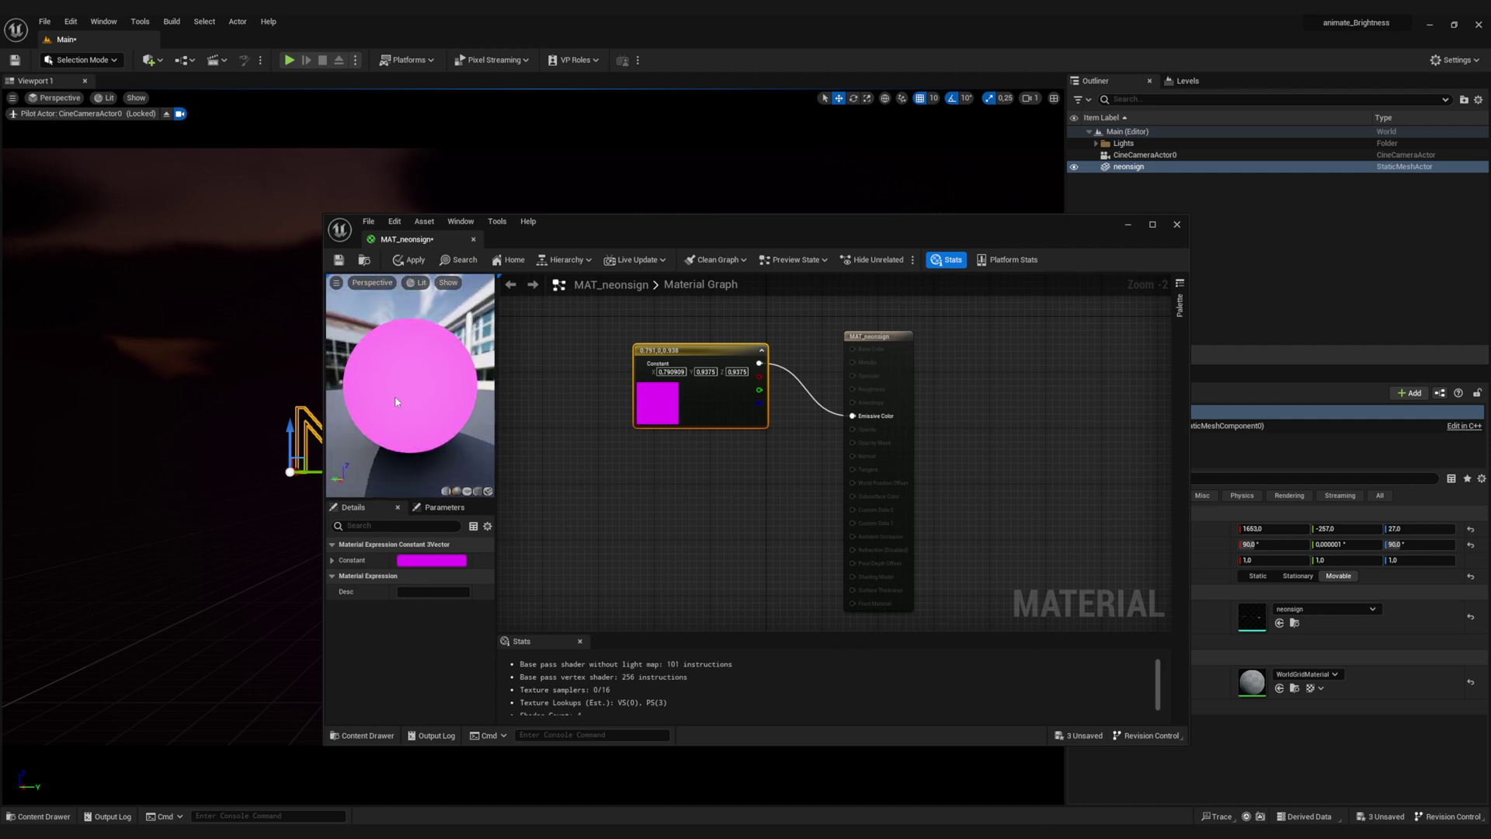
pyautogui.click(411, 260)
pyautogui.click(1177, 224)
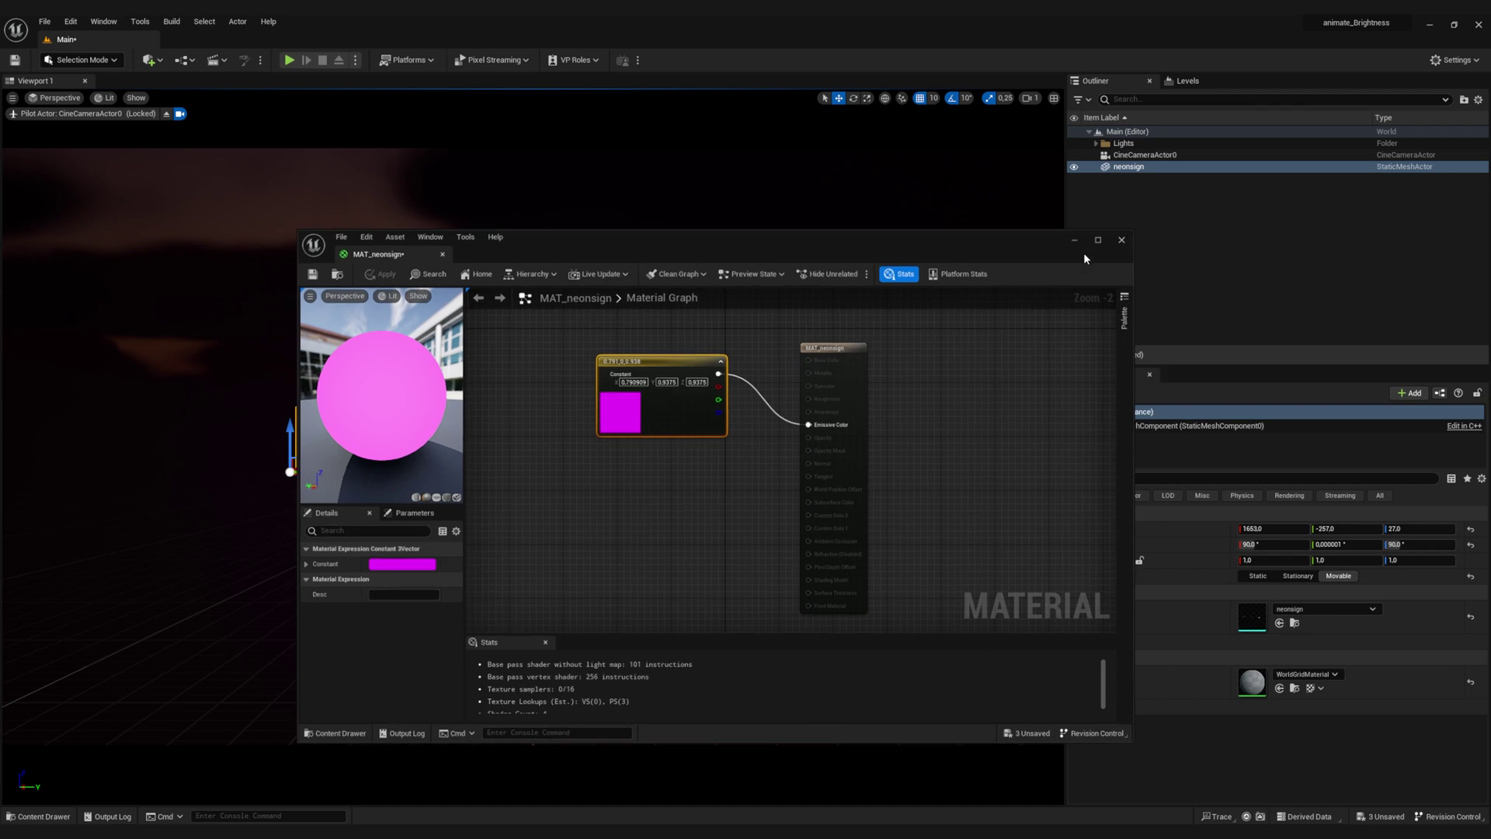
# Assign MAT_neonsign to the neon sign mesh in the level and deselect the mesh.
pyautogui.click(38, 816)
pyautogui.moveTo(289, 691); pyautogui.dragTo(504, 438)
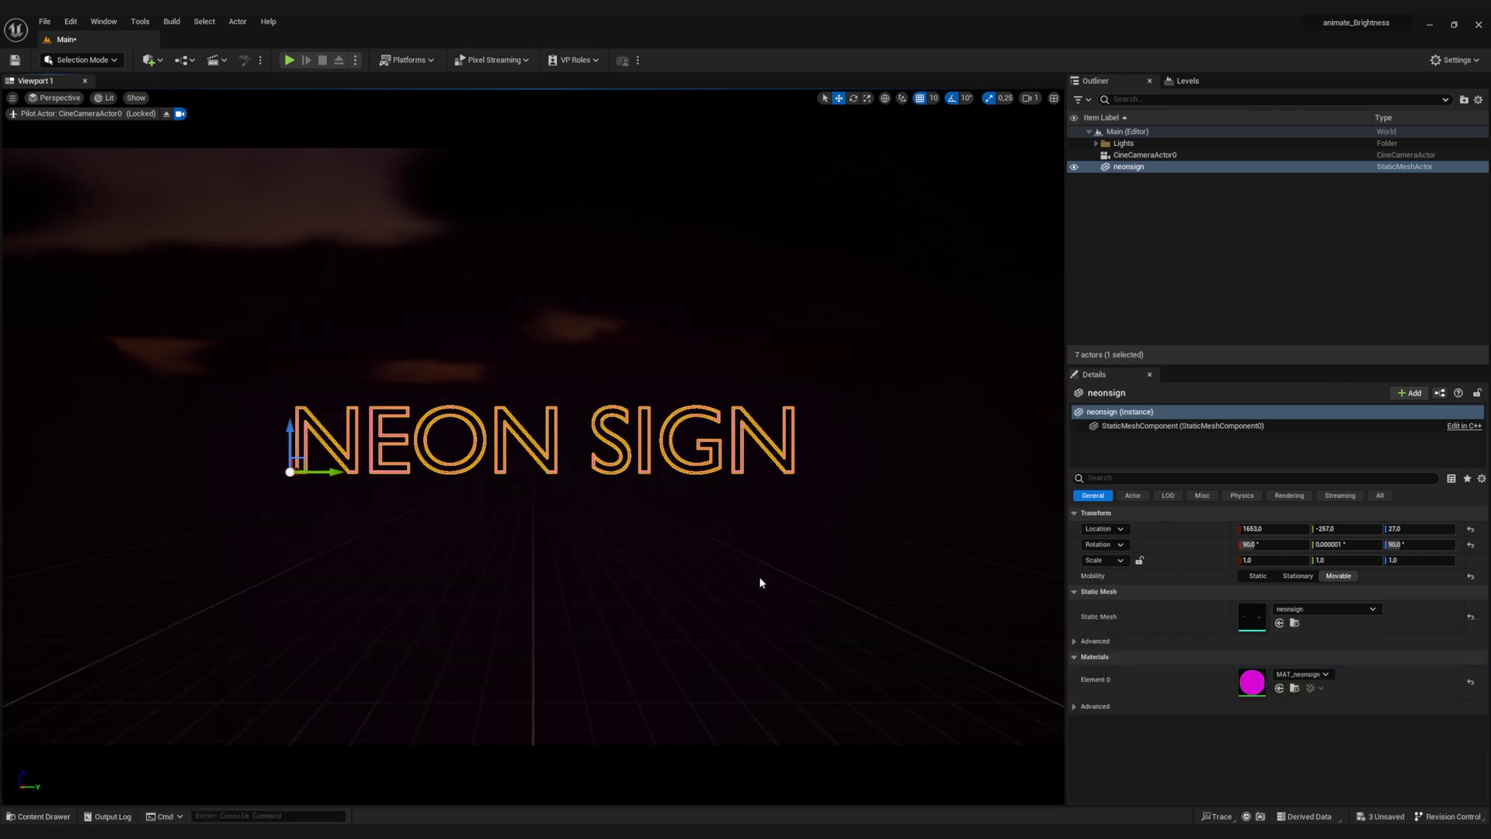
pyautogui.click(1048, 359)
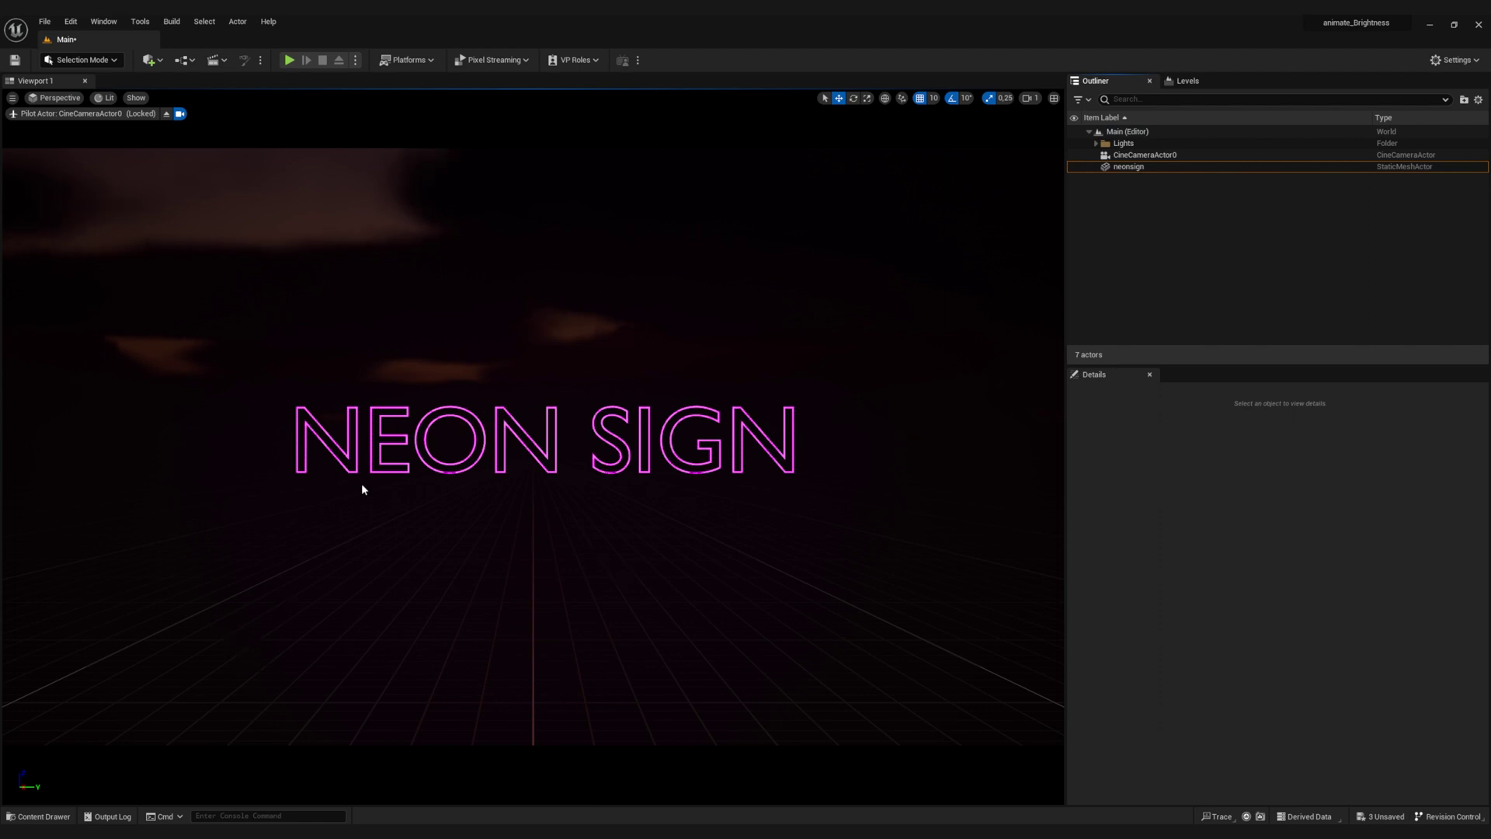
# Enable Volumetric Fog on ExponentialHeightFog0, set its Extinction Scale to 0.6544 and clear the property filter.
pyautogui.click(1095, 143)
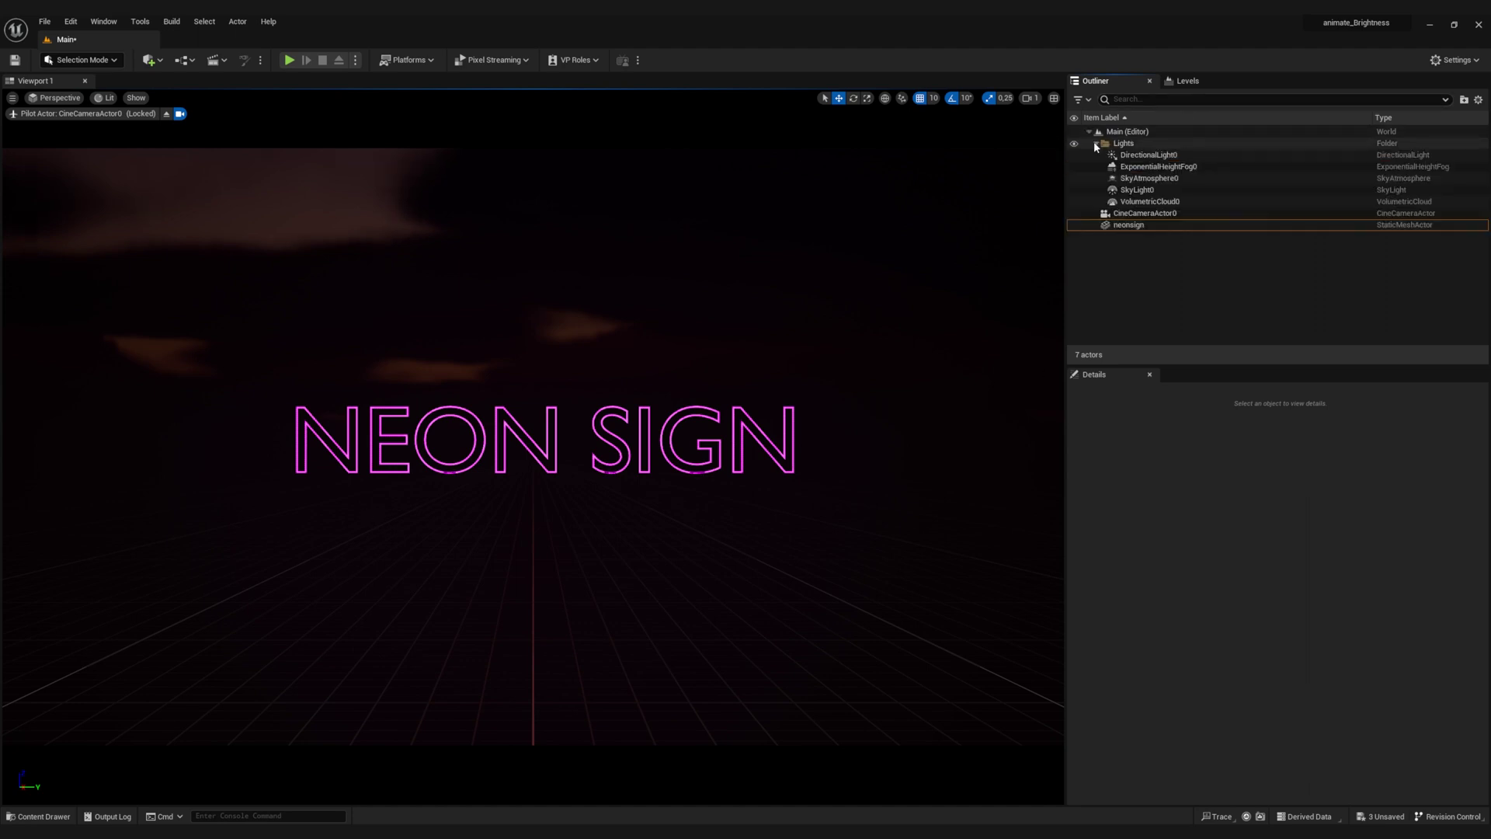
pyautogui.click(1156, 166)
pyautogui.click(1189, 479)
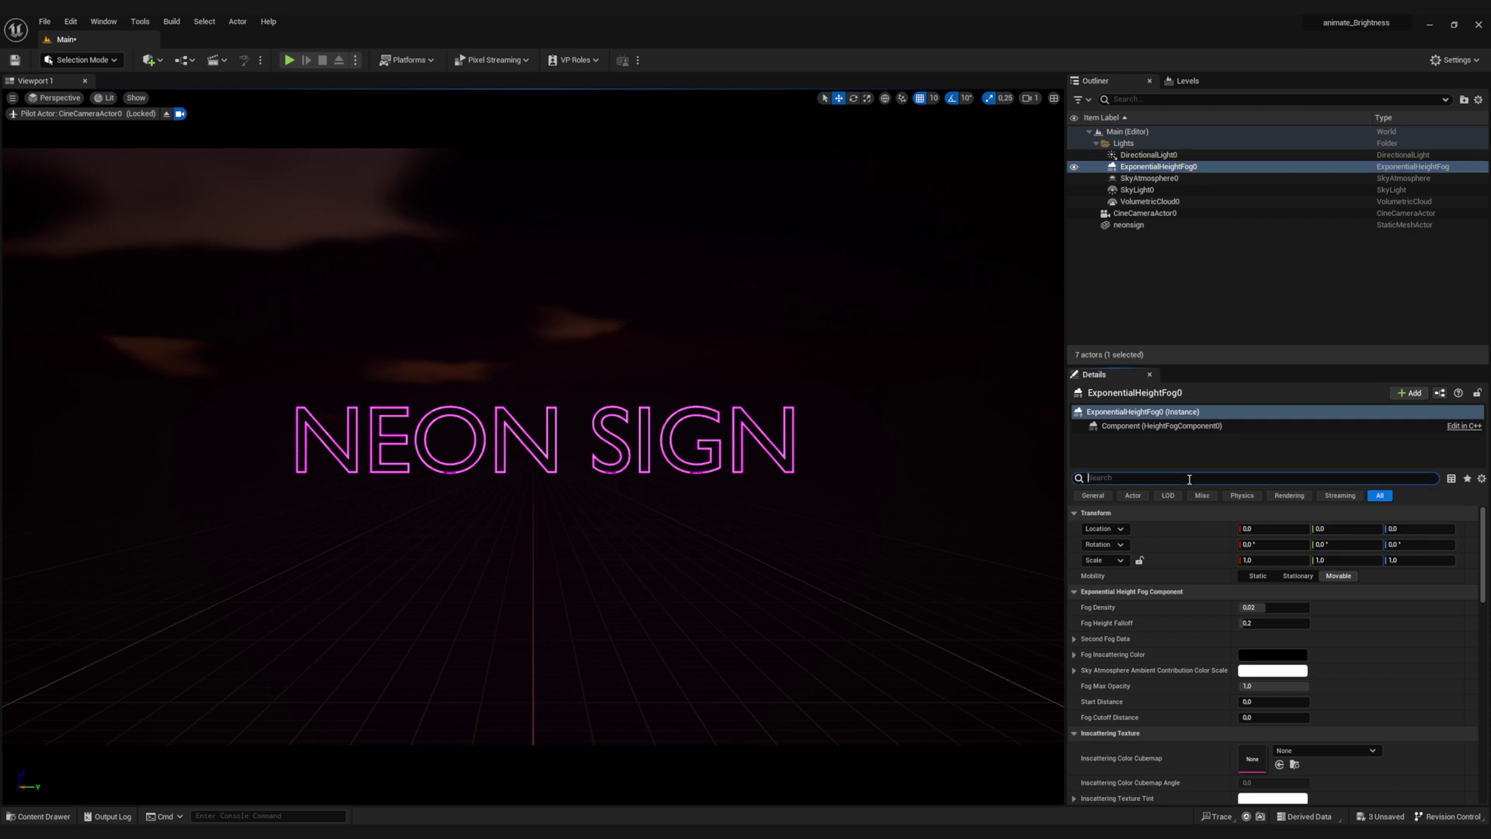
pyautogui.write('voloum')
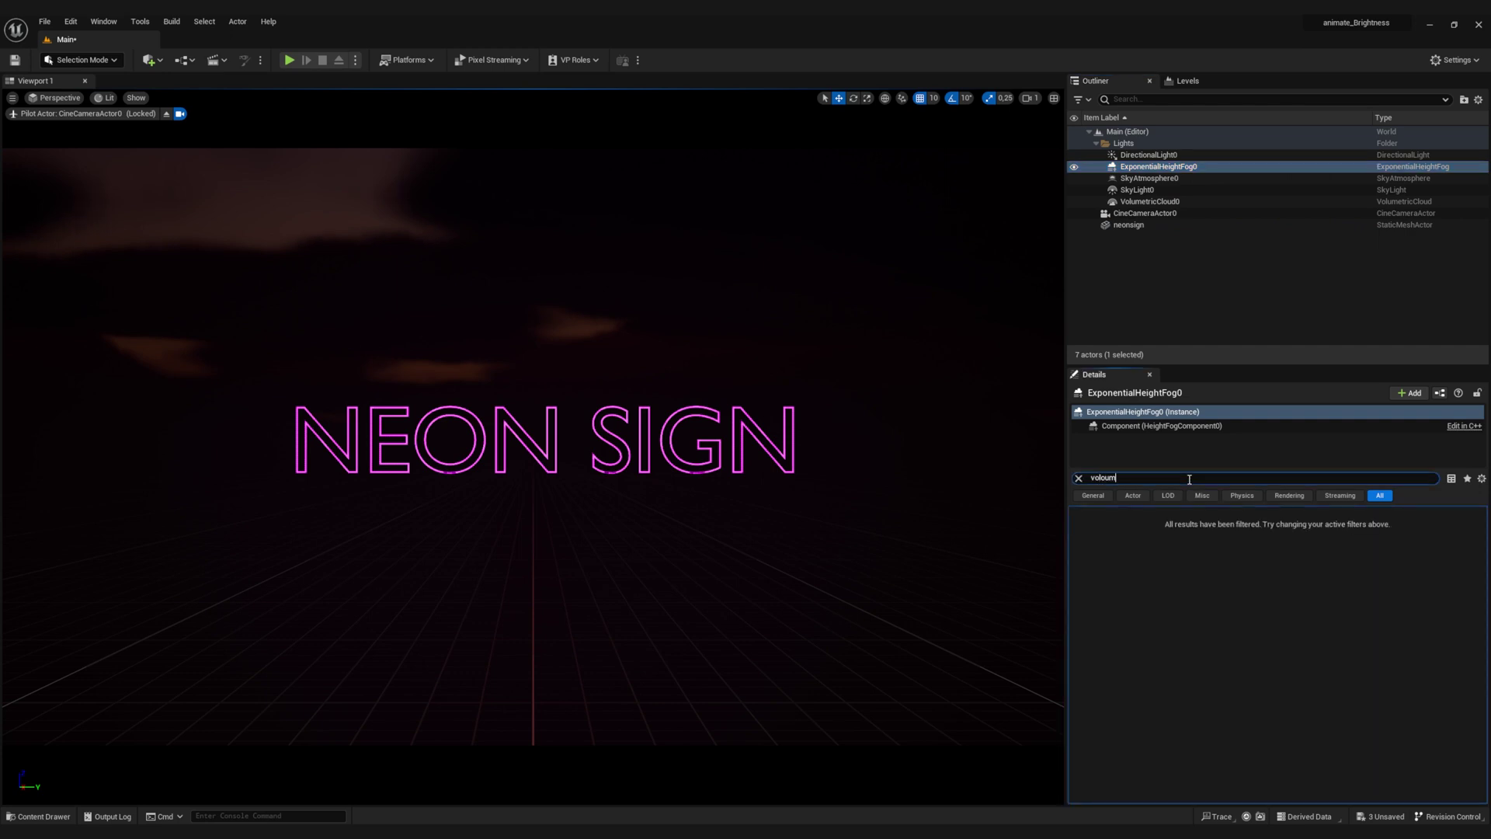
pyautogui.write('u')
pyautogui.press('BackSpace')
pyautogui.press('BackSpace')
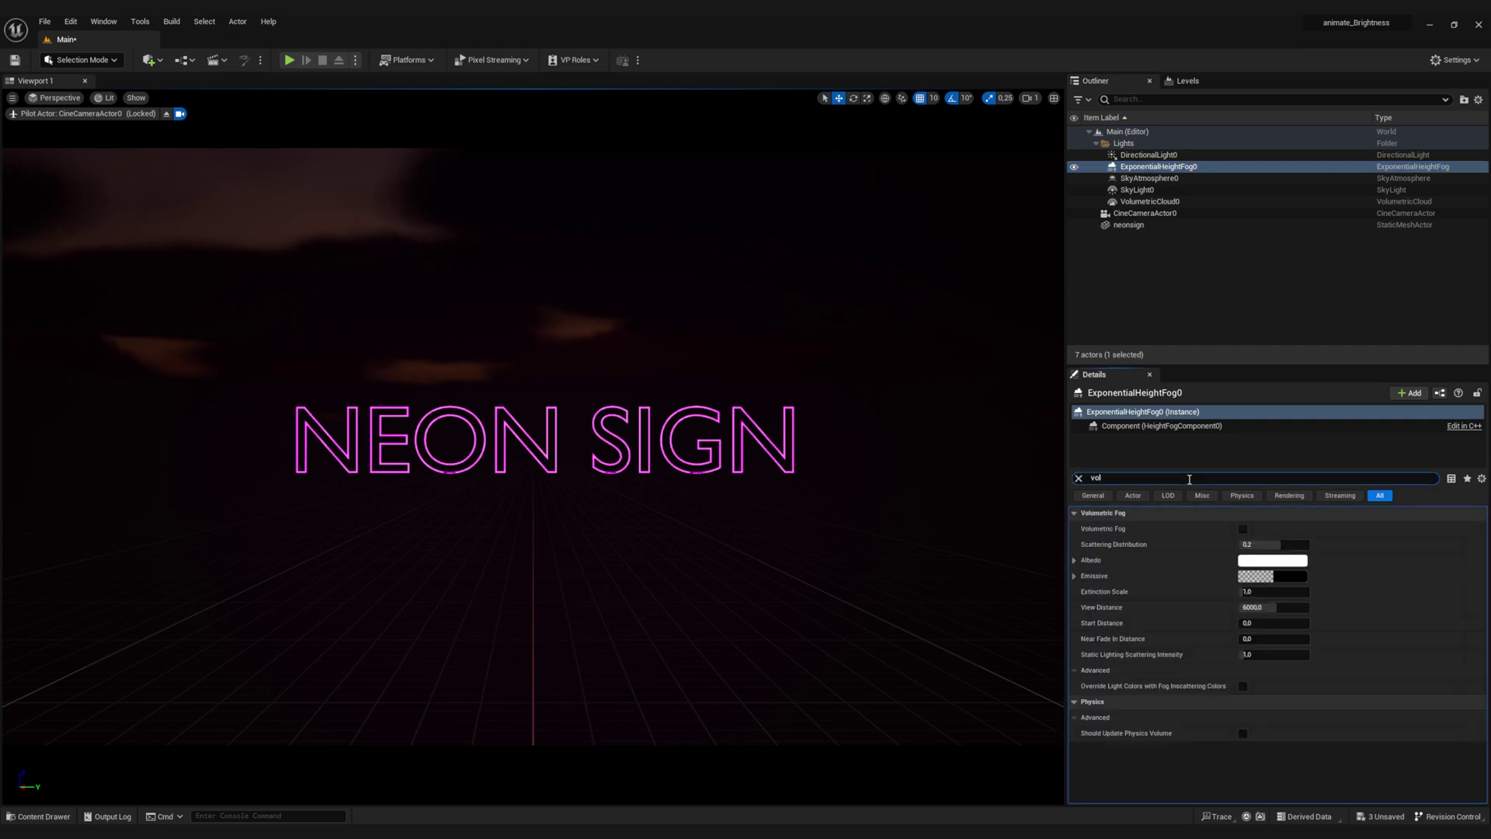
pyautogui.click(1243, 529)
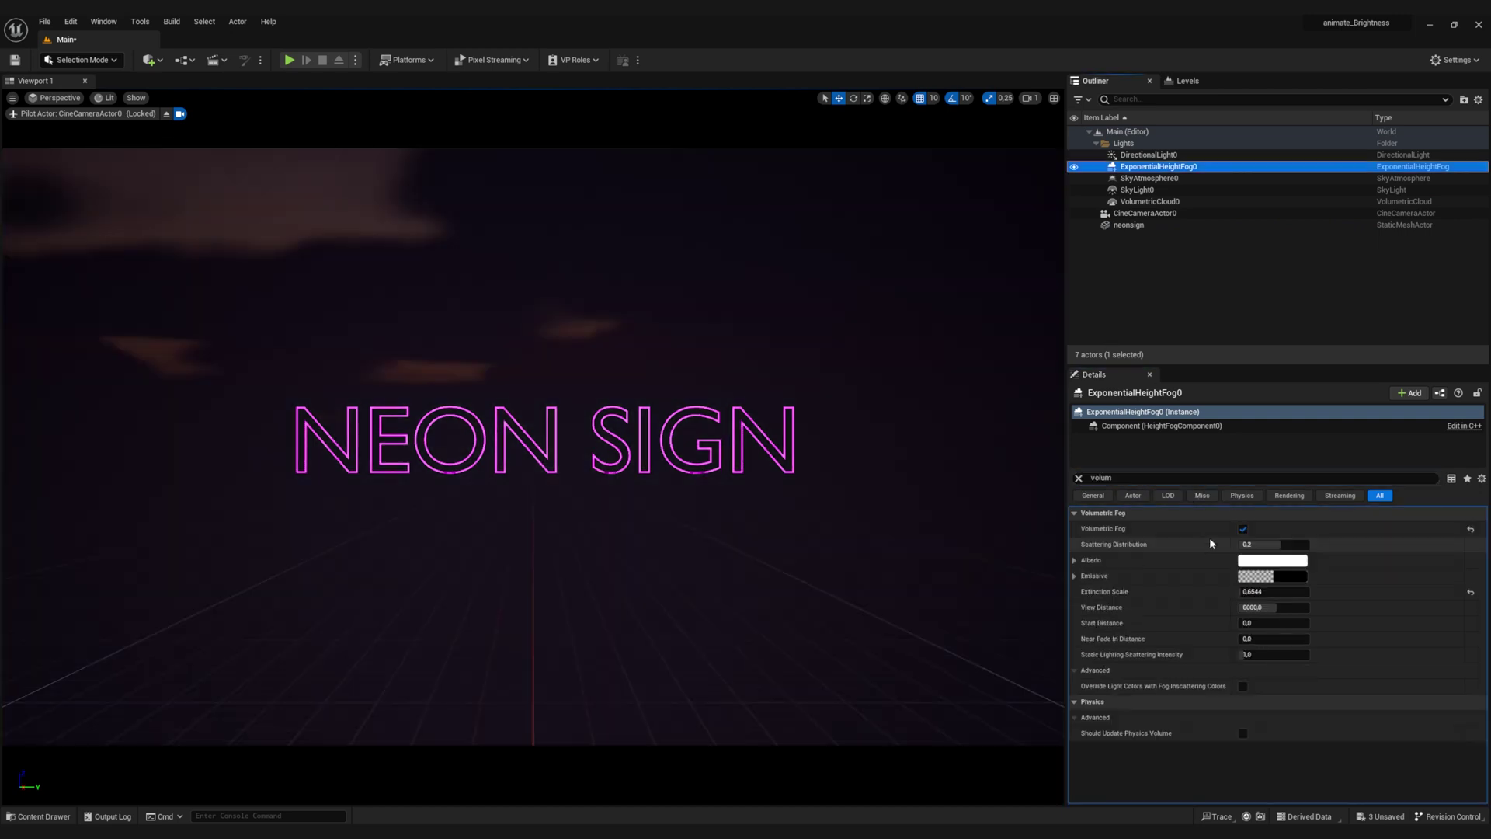
pyautogui.click(1077, 478)
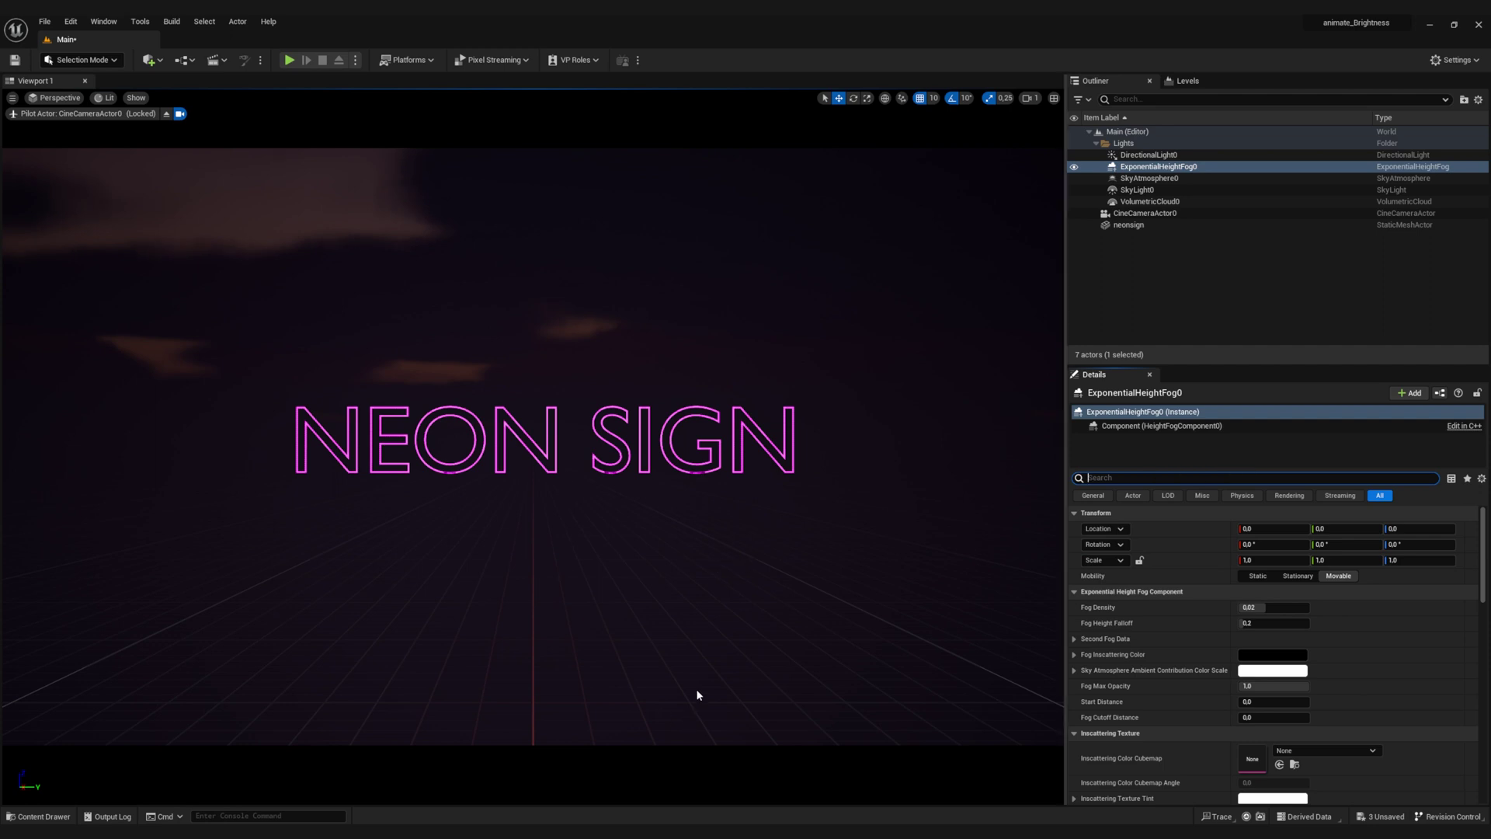
# Reopen MAT_neonsign and insert a Multiply node between the colour's output and Emissive Color, with the colour feeding input B.
pyautogui.hotkey('ctrl', 'space')
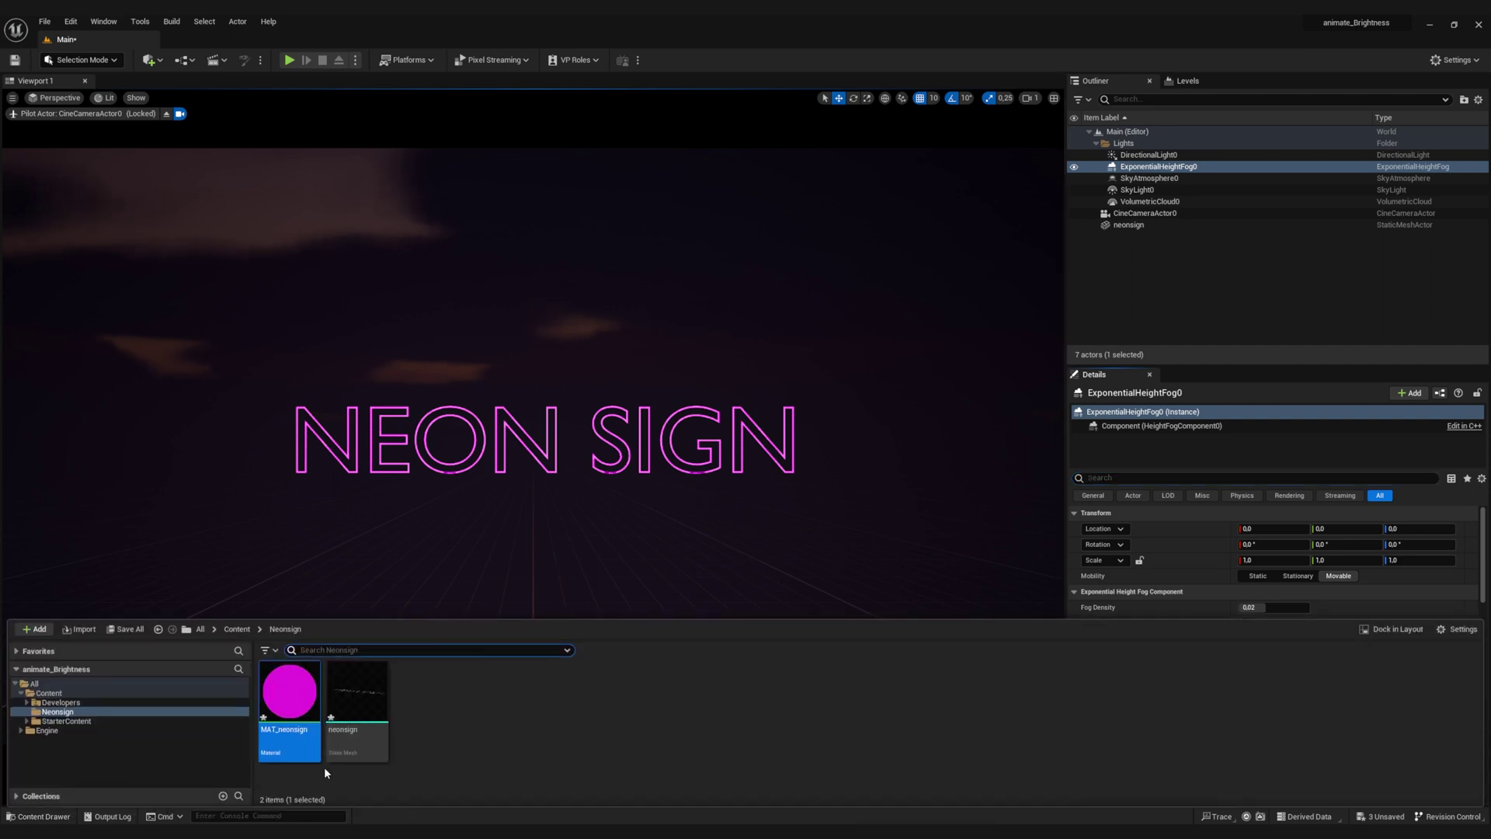
pyautogui.doubleClick(301, 687)
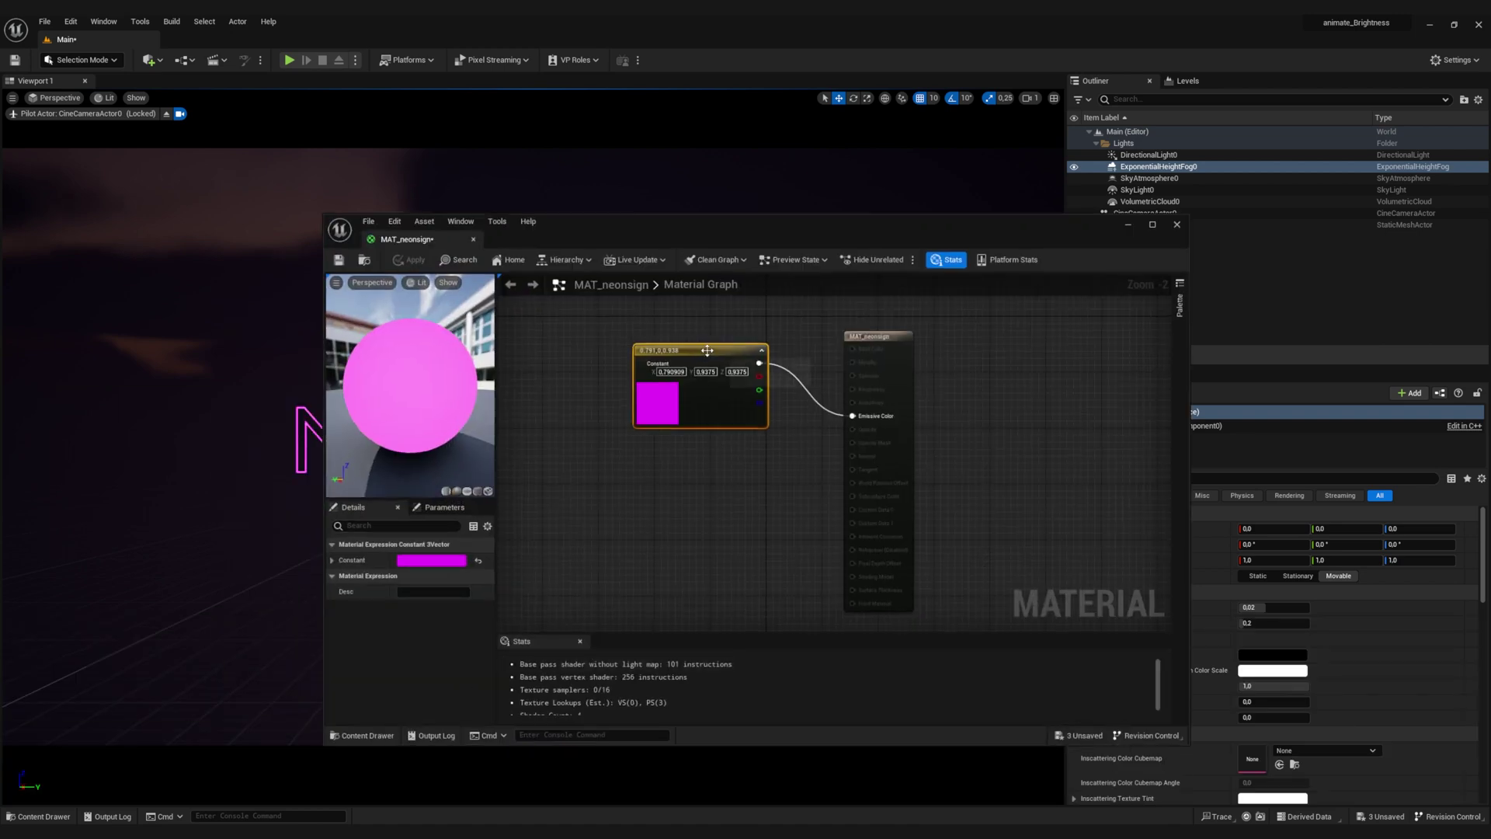
pyautogui.moveTo(707, 350); pyautogui.dragTo(602, 357)
pyautogui.rightClick(739, 339)
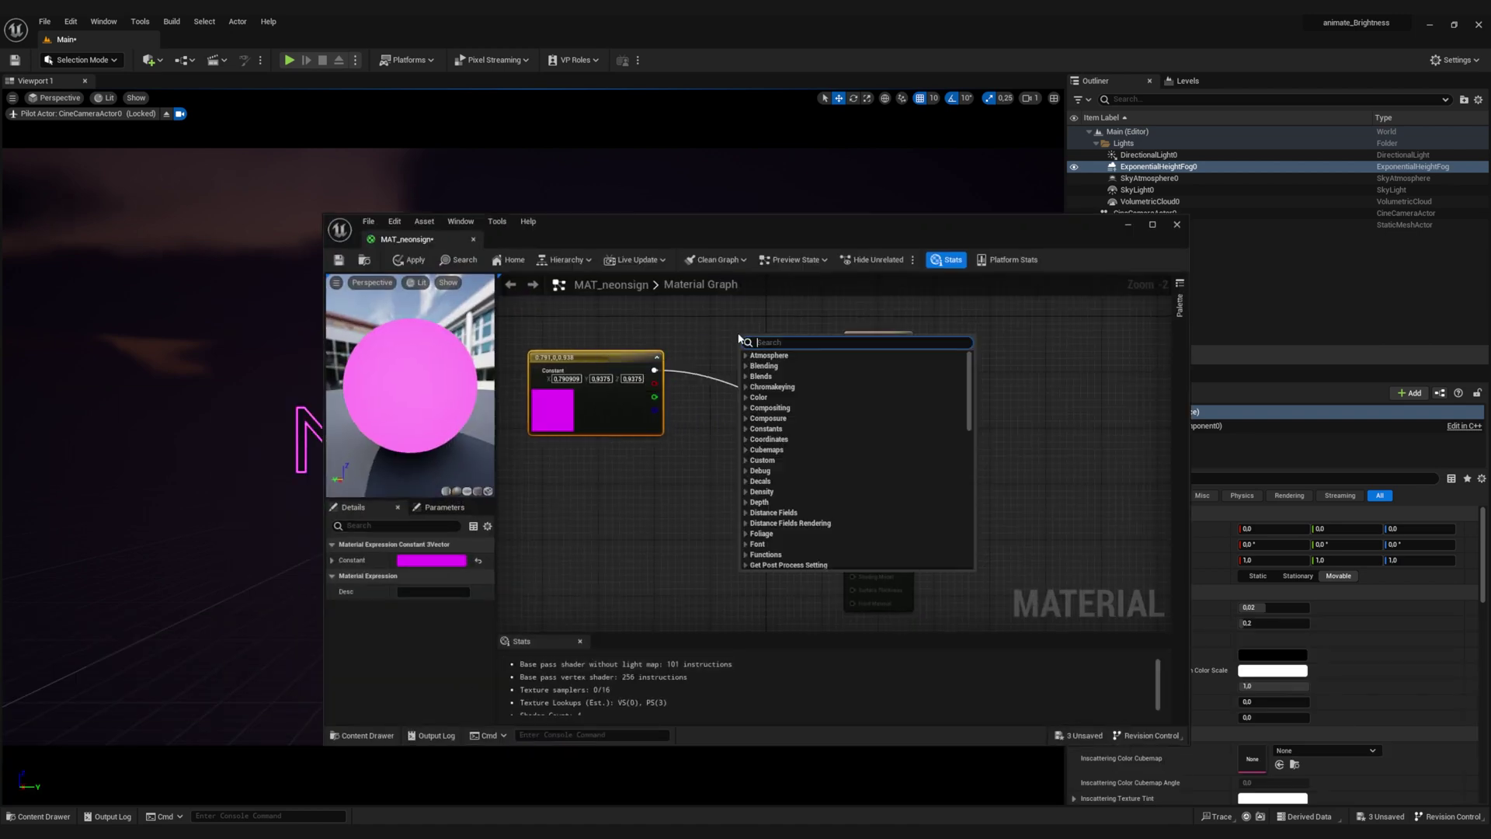
pyautogui.write('multi')
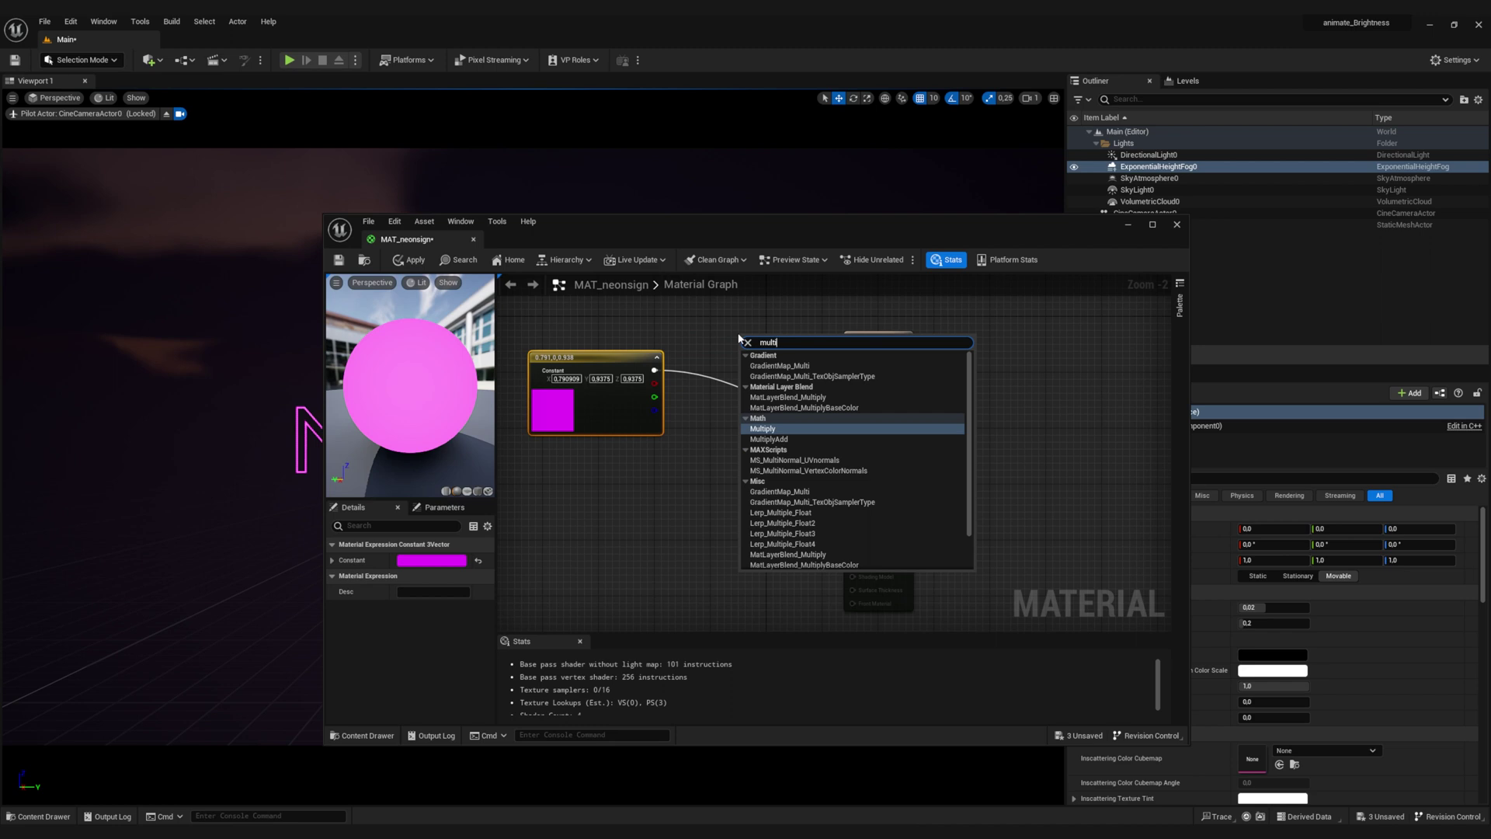
pyautogui.press('Return')
pyautogui.moveTo(643, 371); pyautogui.dragTo(852, 417)
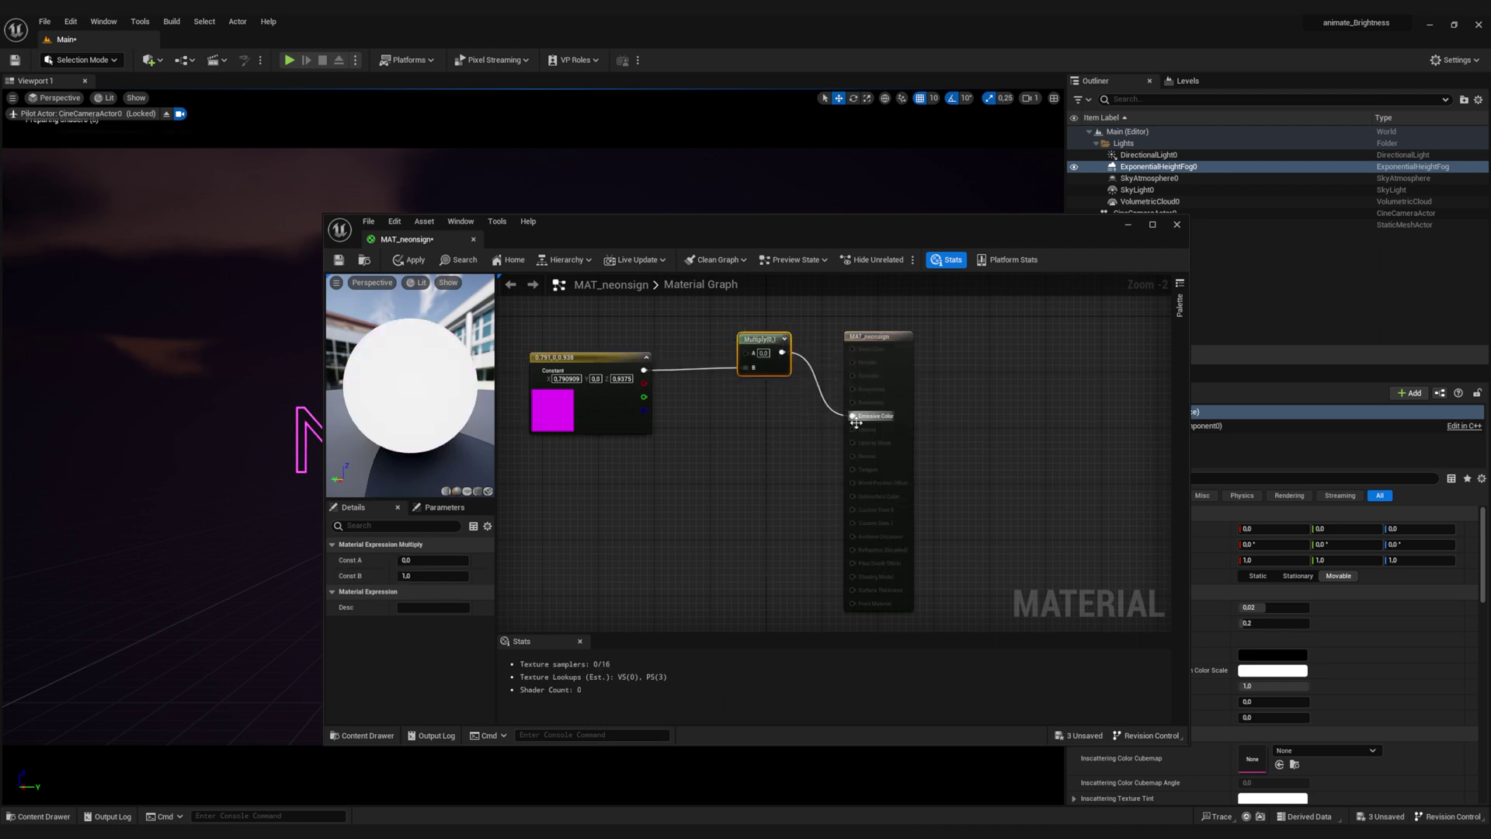
# Add a scalar Constant node, connect it to the Multiply node's A input and set its value to 1.
pyautogui.rightClick(647, 310)
pyautogui.click(645, 310)
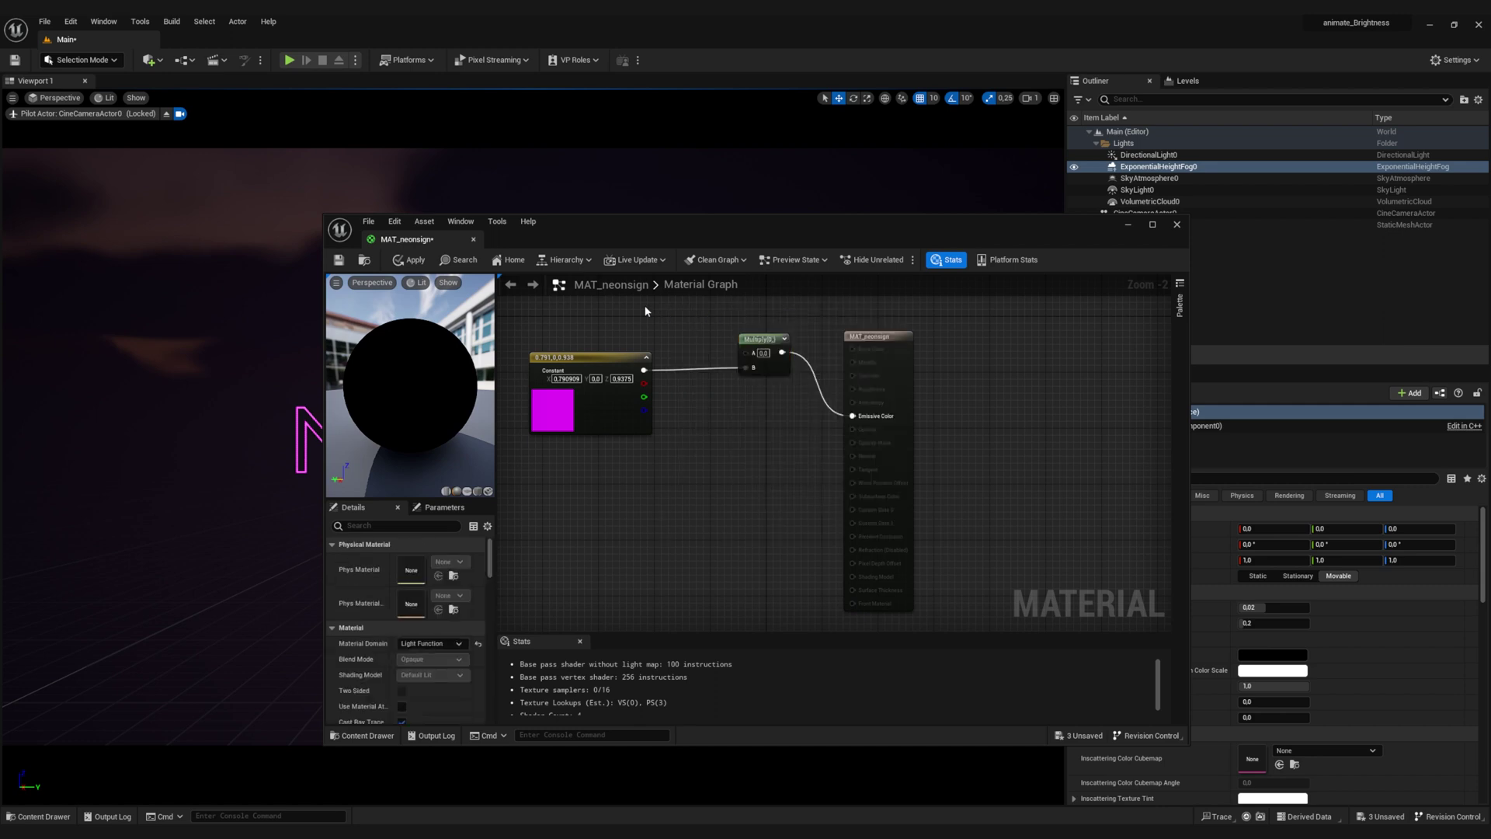
pyautogui.click(660, 311)
pyautogui.moveTo(712, 327); pyautogui.dragTo(746, 354)
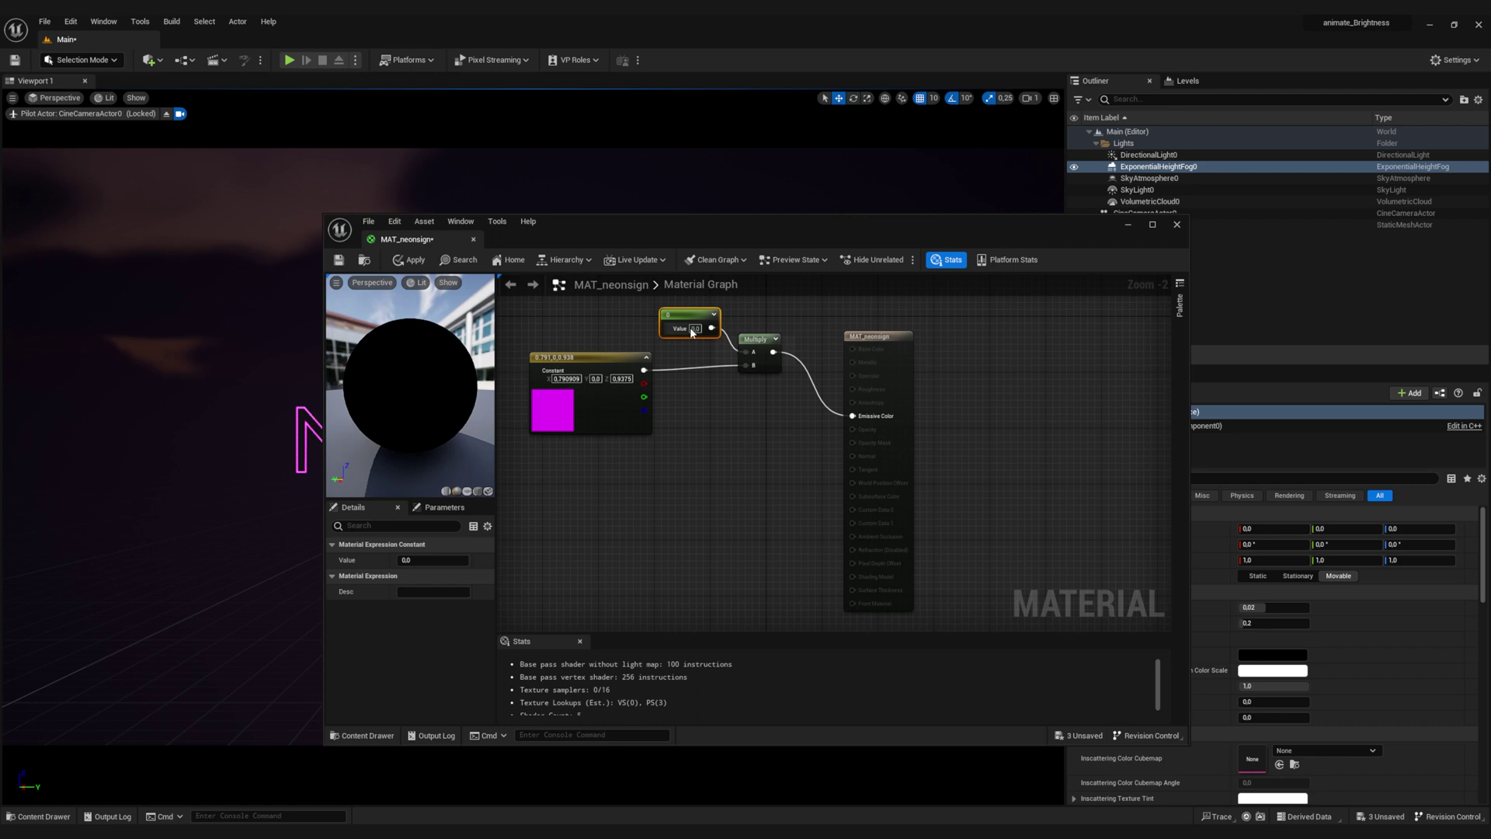
pyautogui.click(694, 329)
pyautogui.write('1')
pyautogui.click(744, 459)
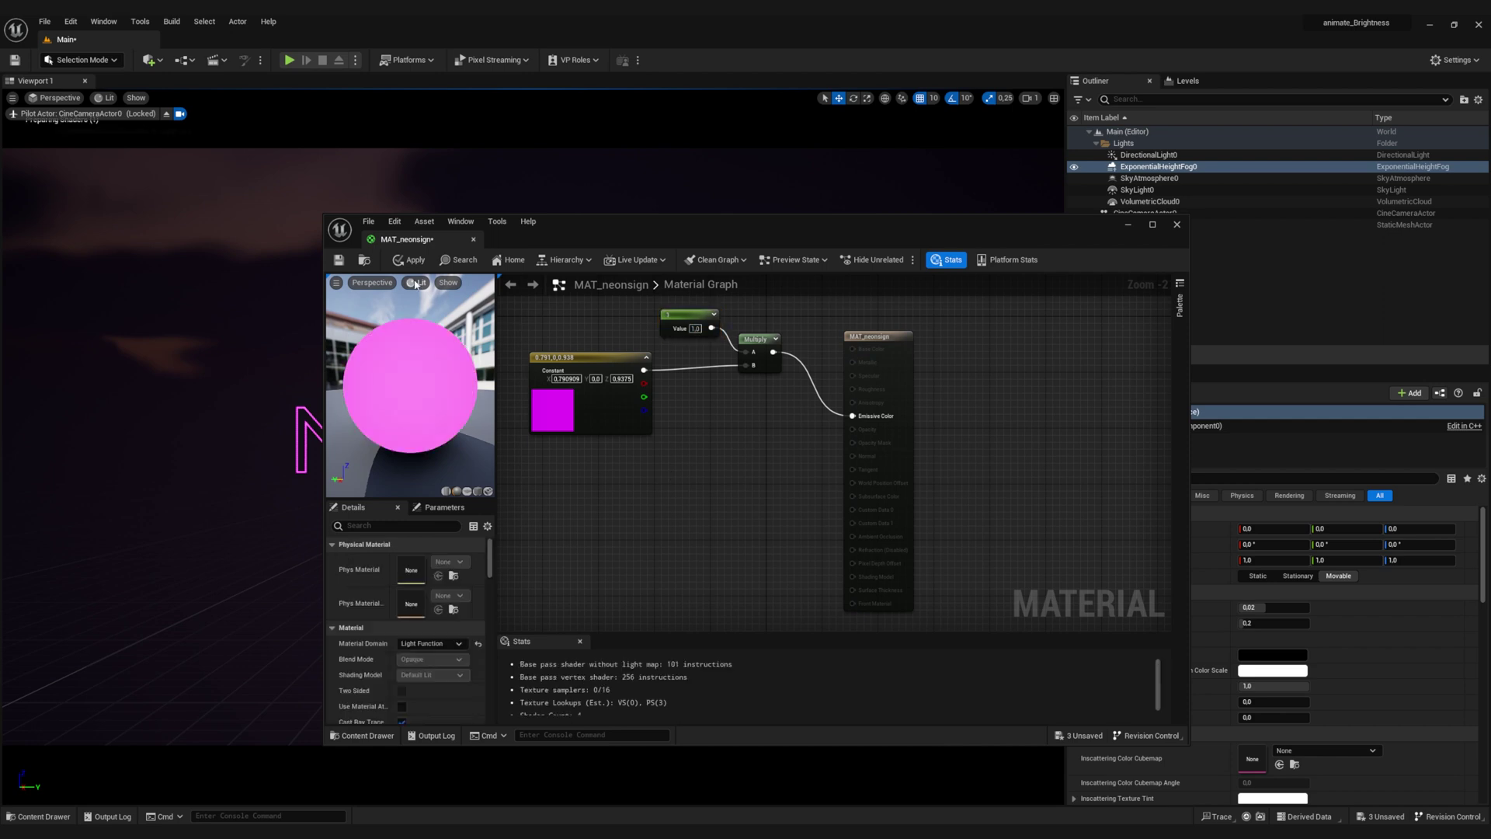
# Set the scalar Constant in MAT_neonsign to 5, apply the material, minimise its editor and deselect the height fog.
pyautogui.moveTo(1064, 233); pyautogui.dragTo(924, 215)
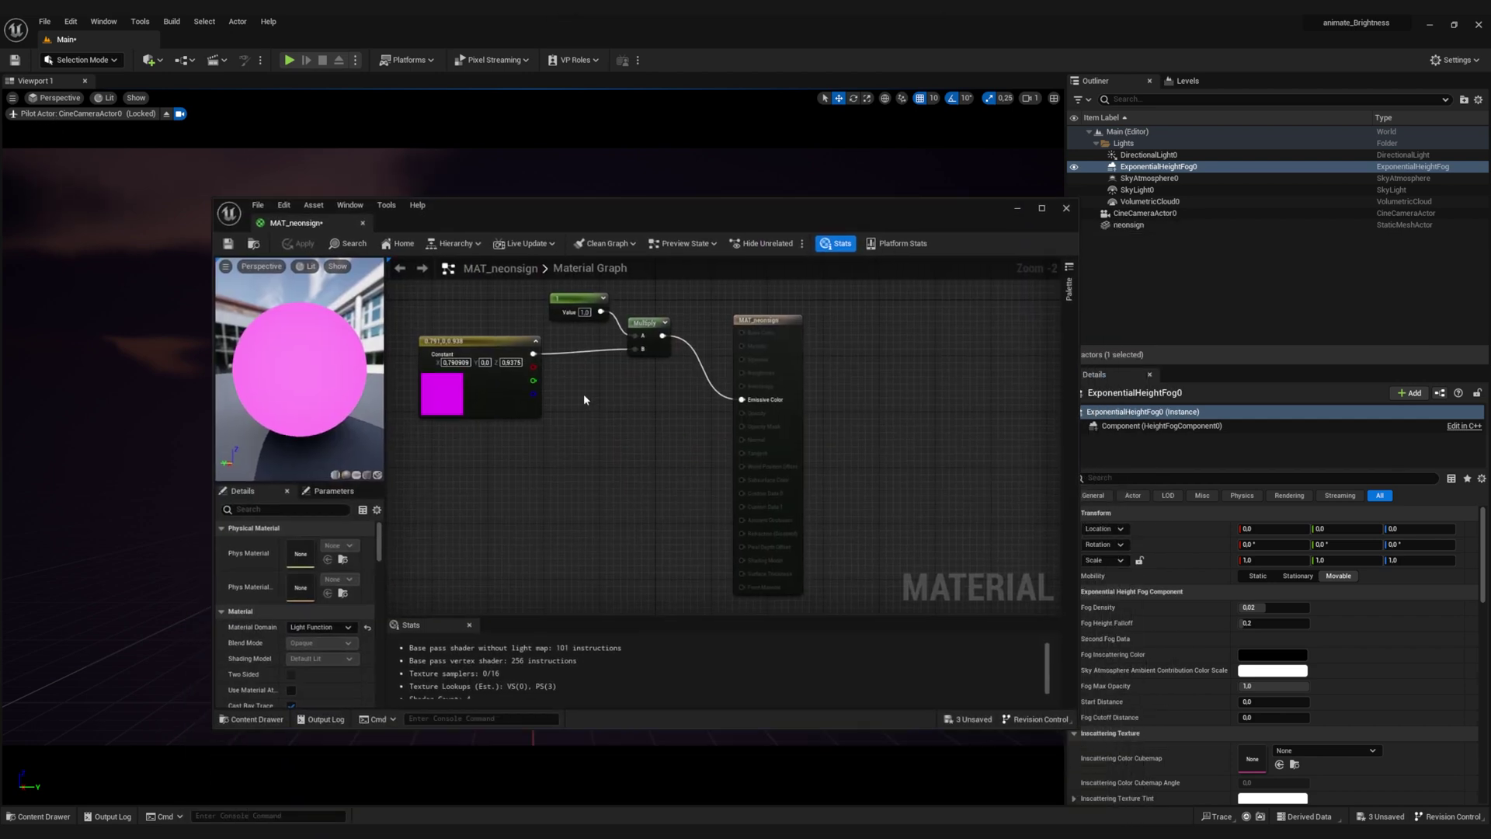
pyautogui.write('5')
pyautogui.press('Return')
pyautogui.click(297, 243)
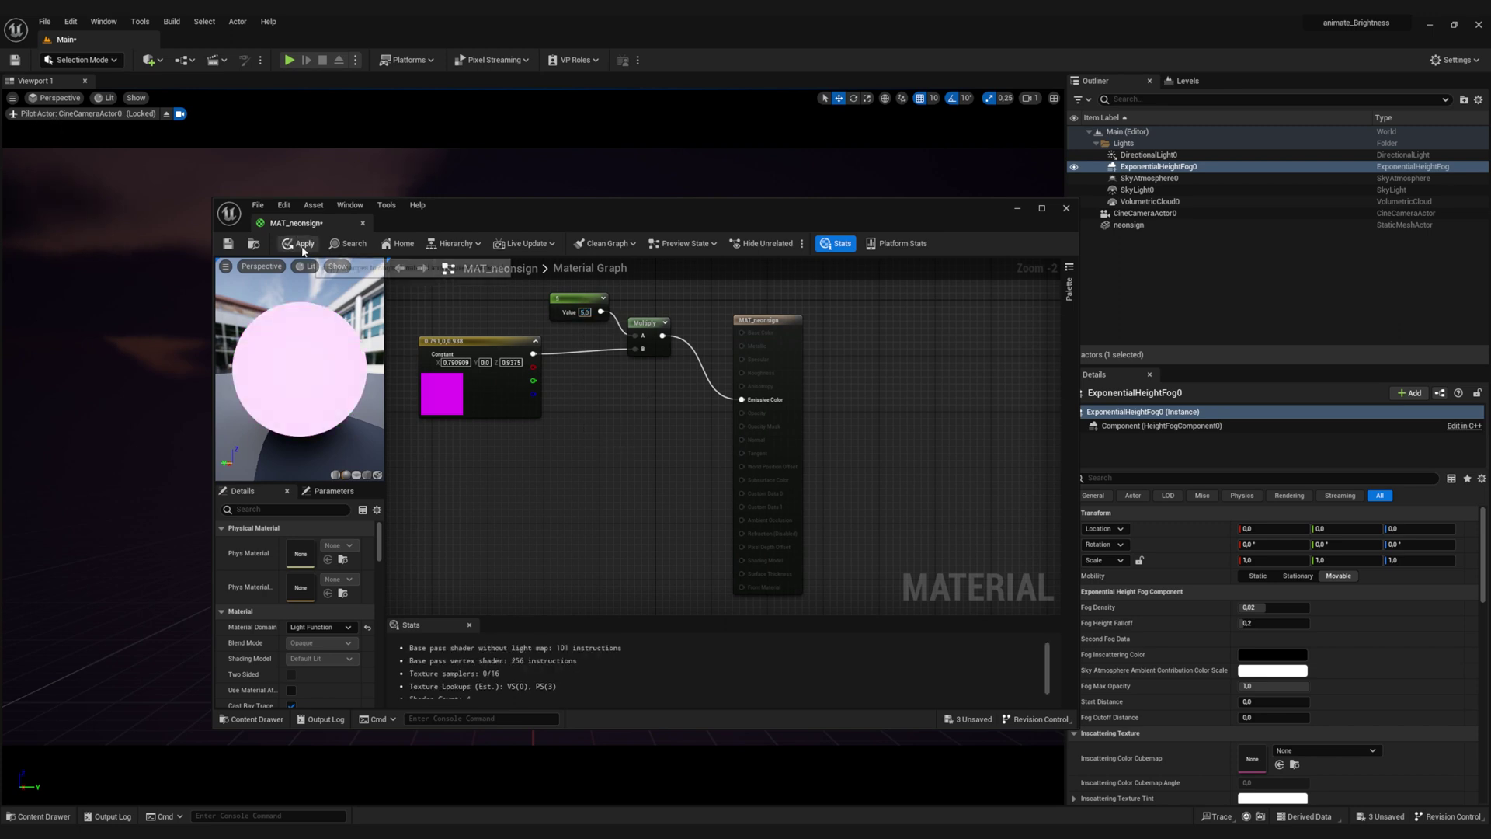
pyautogui.click(1017, 209)
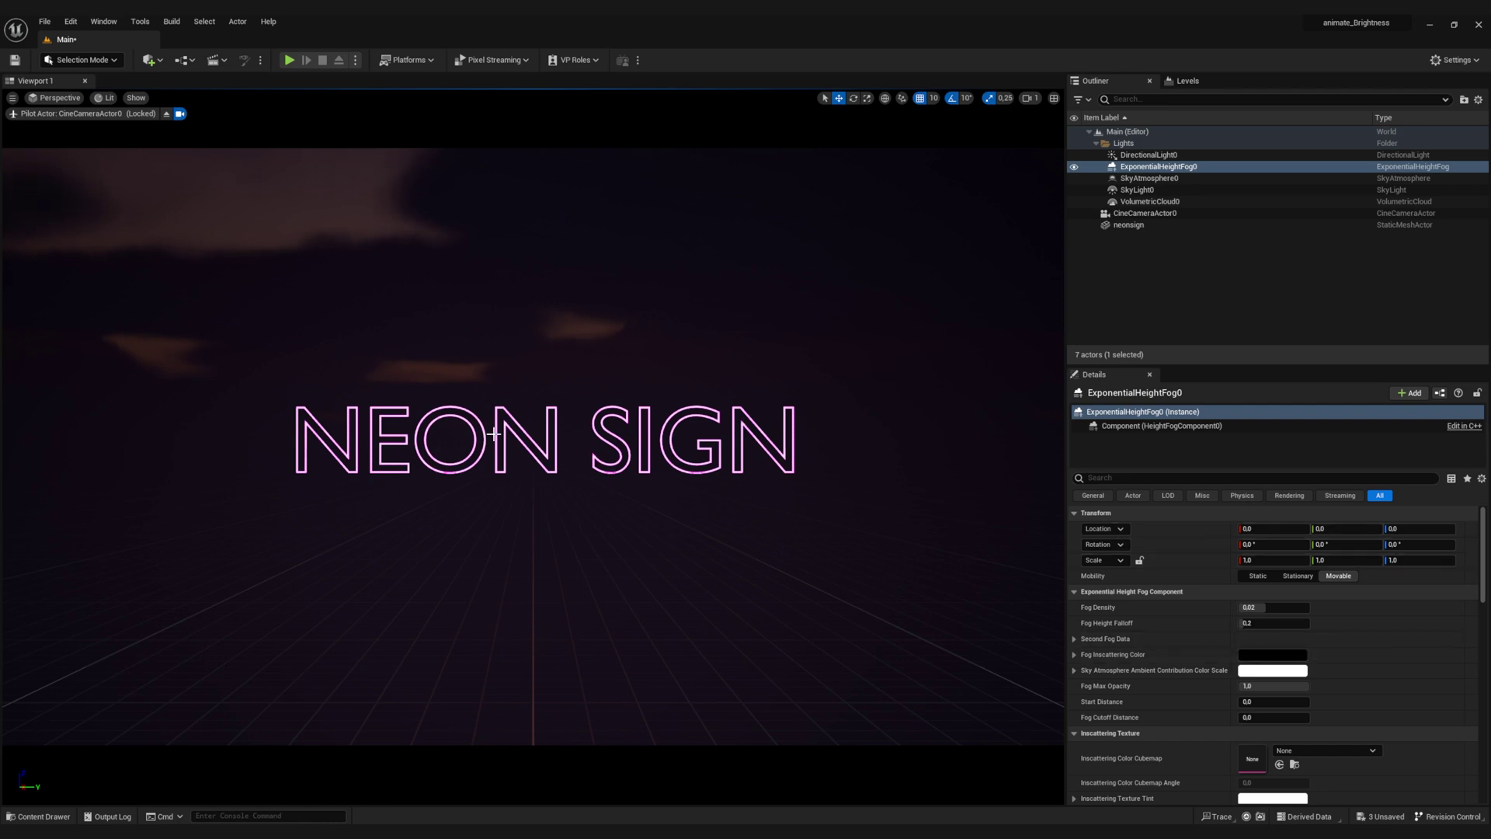
pyautogui.click(1132, 313)
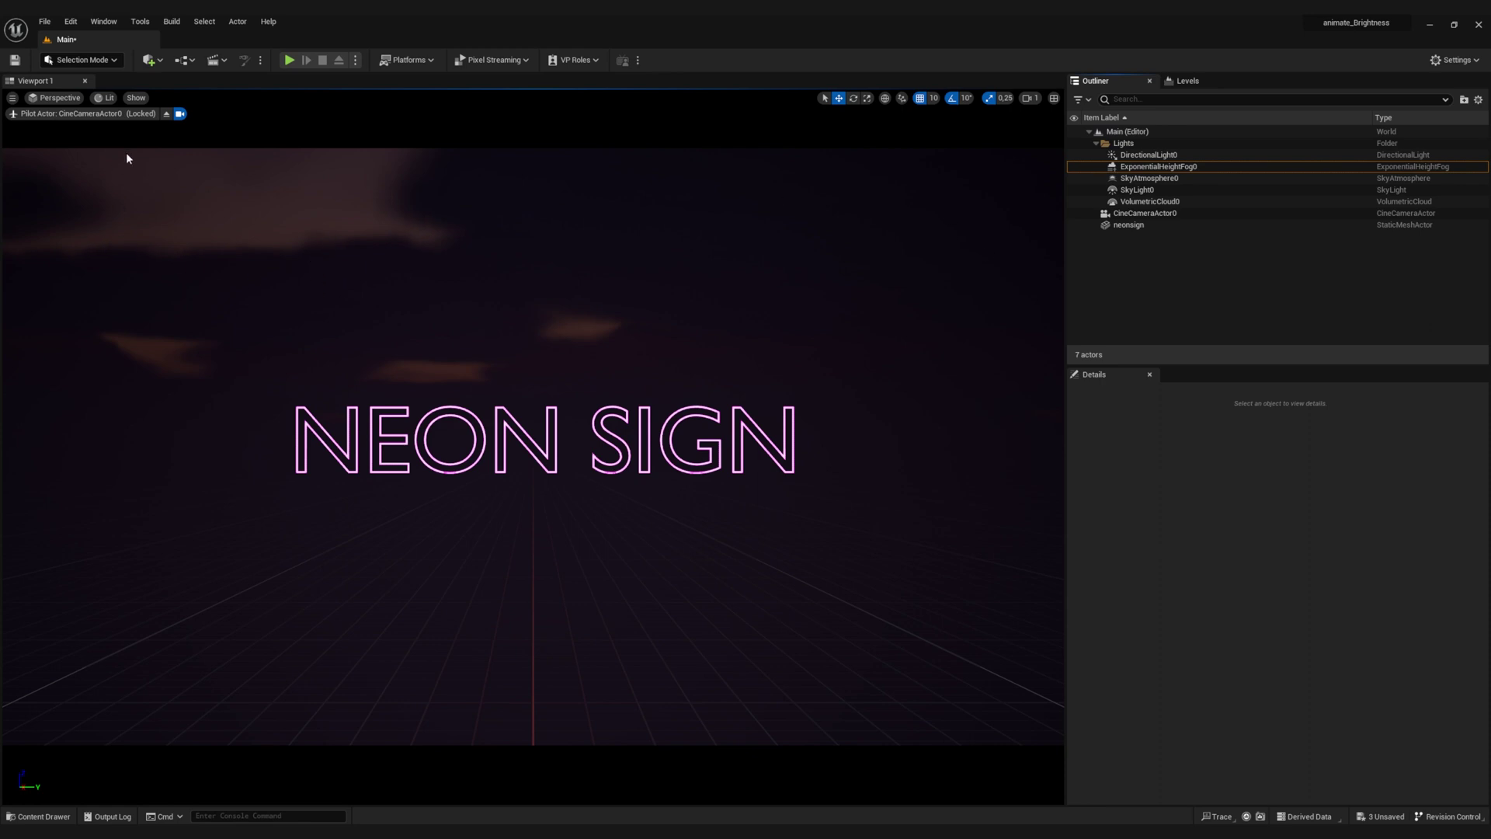
# Add a Post Process Volume to the level.
pyautogui.click(158, 62)
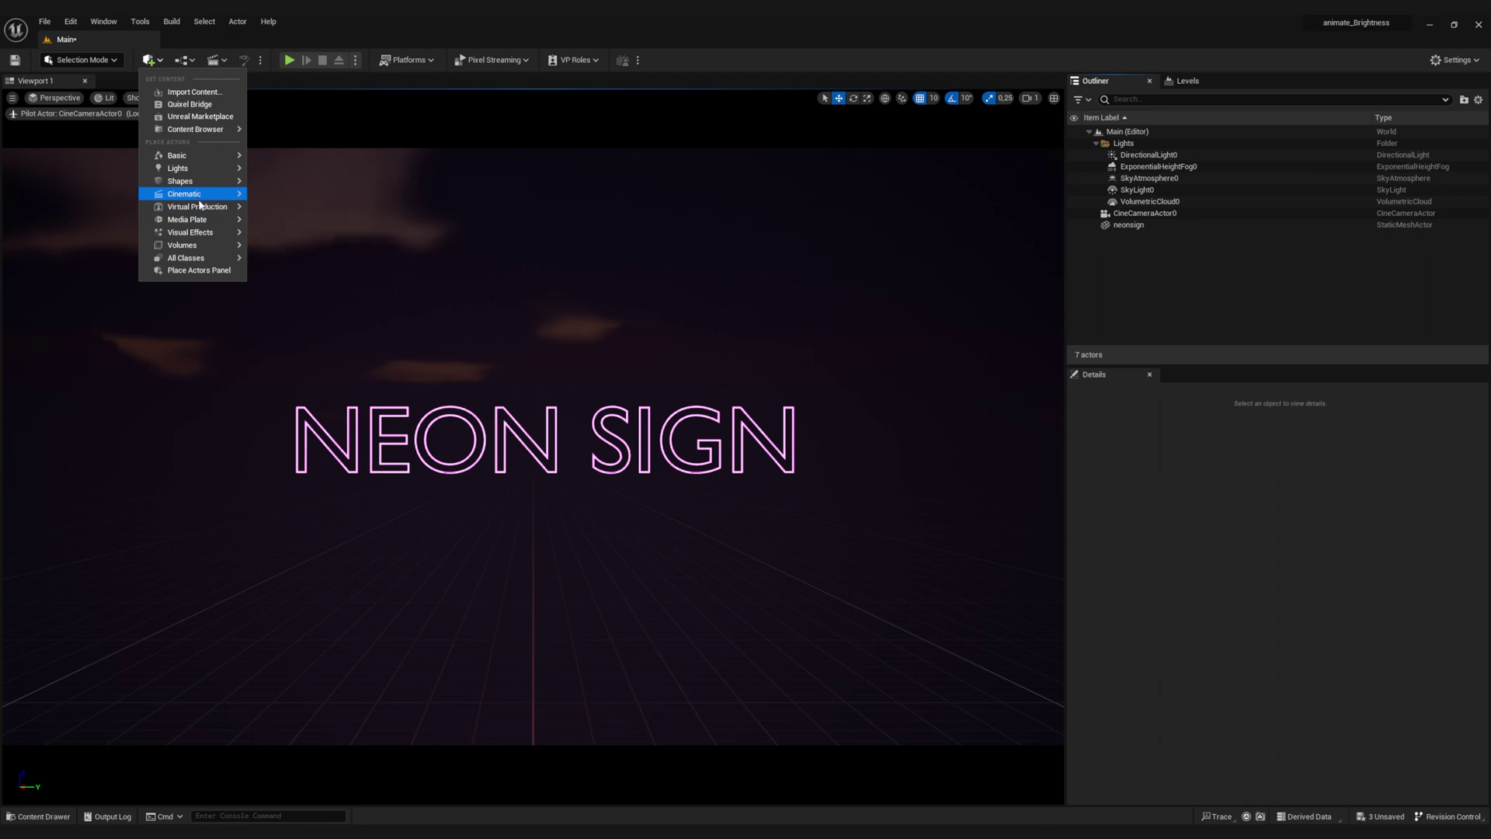
pyautogui.moveTo(198, 237)
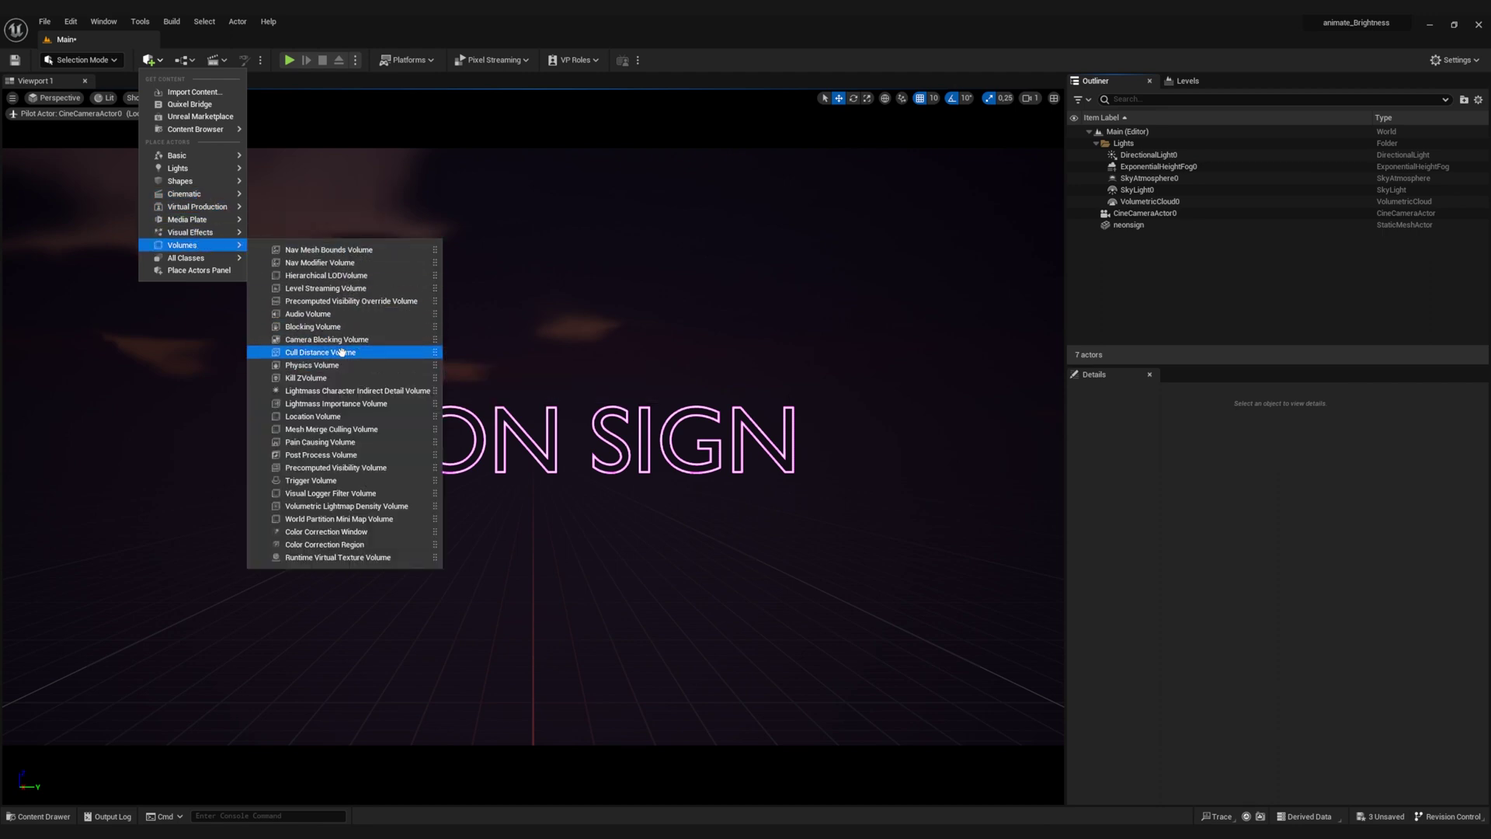
pyautogui.write('post')
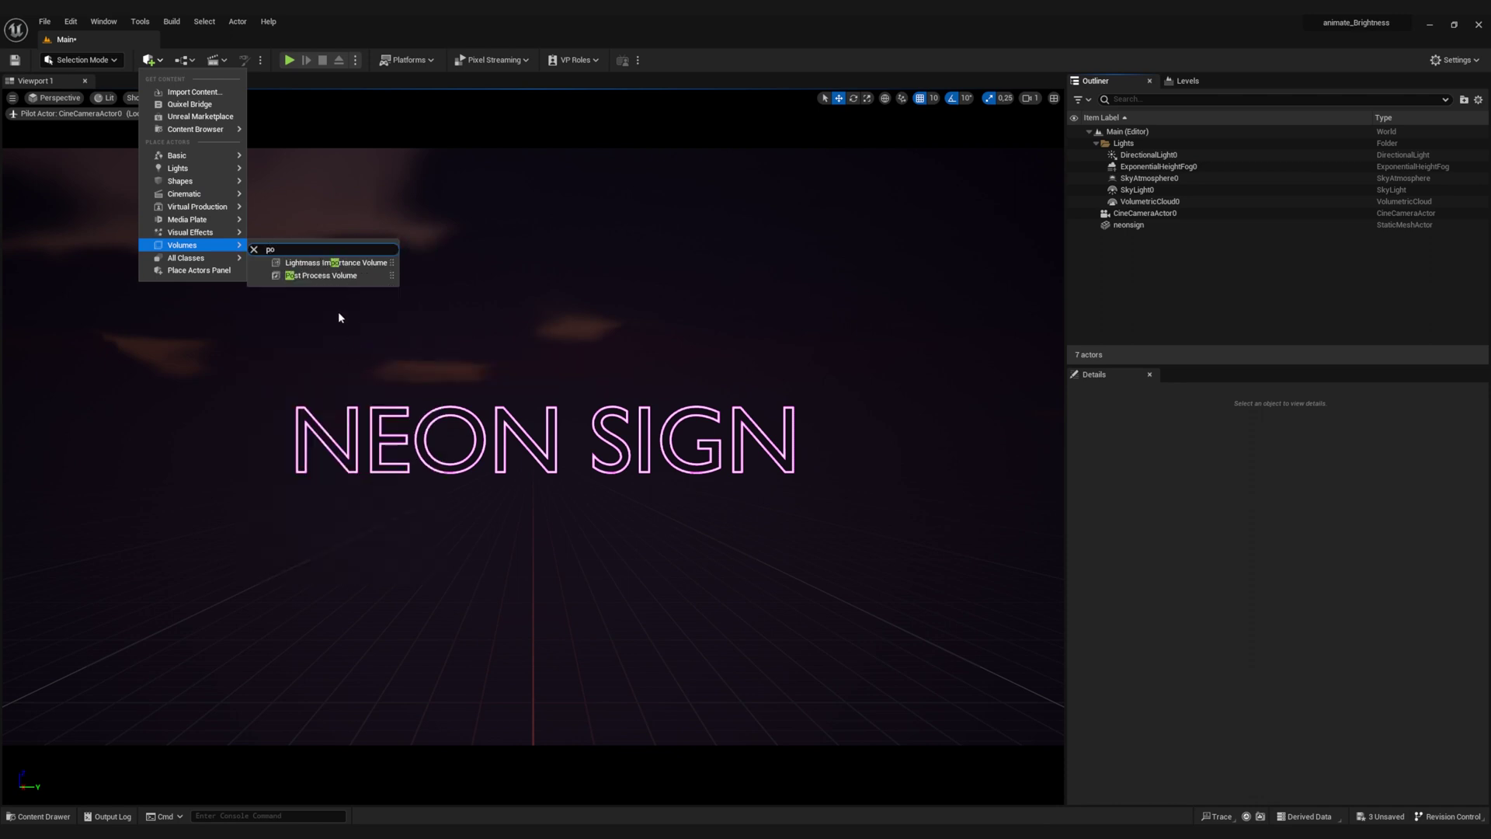
pyautogui.click(323, 276)
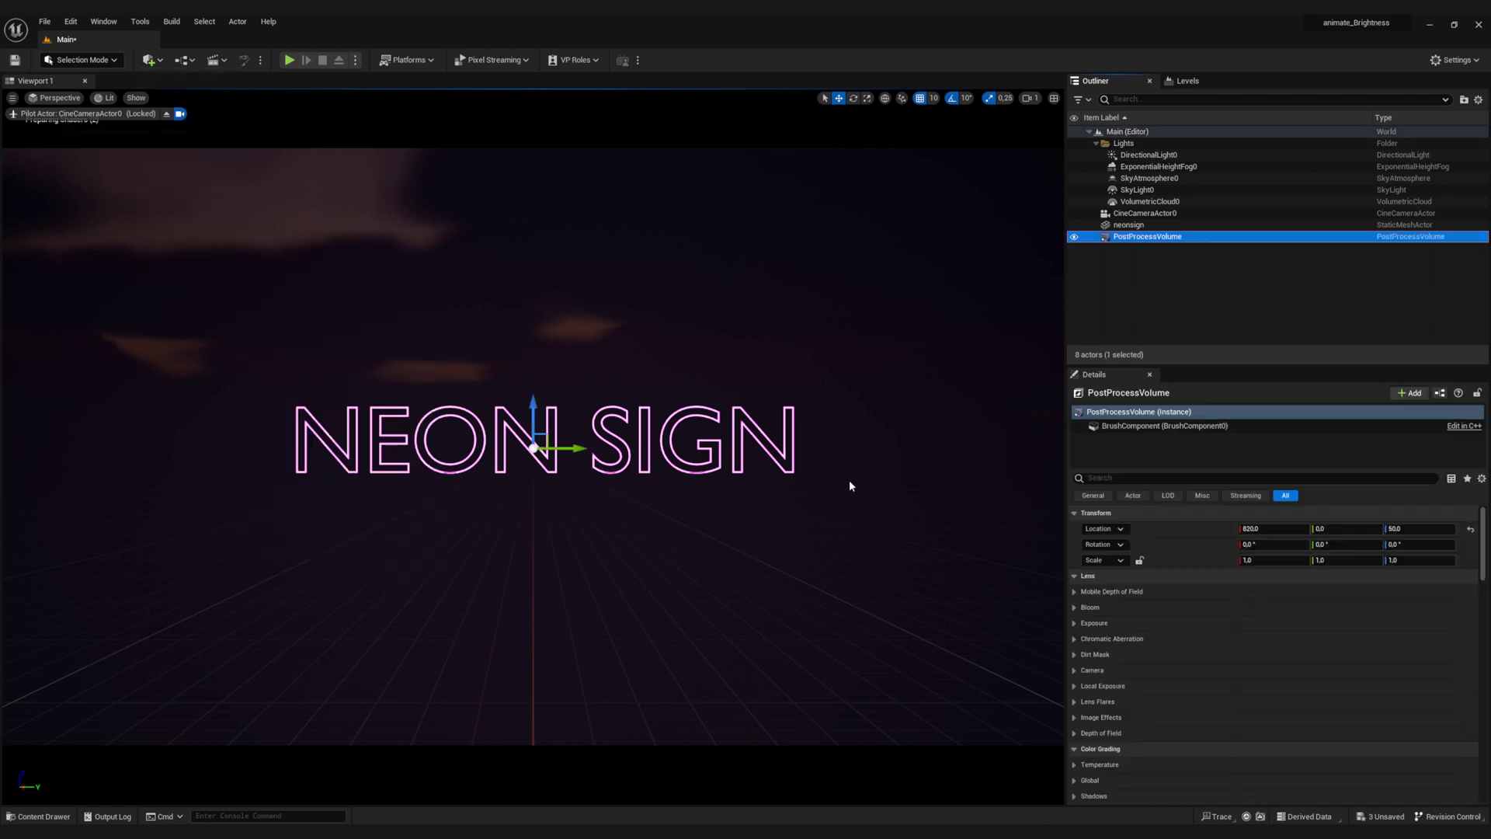
# Enable Infinite Extent (Unbound) on the PostProcessVolume and clear the property filter.
pyautogui.click(1118, 476)
pyautogui.write('inf')
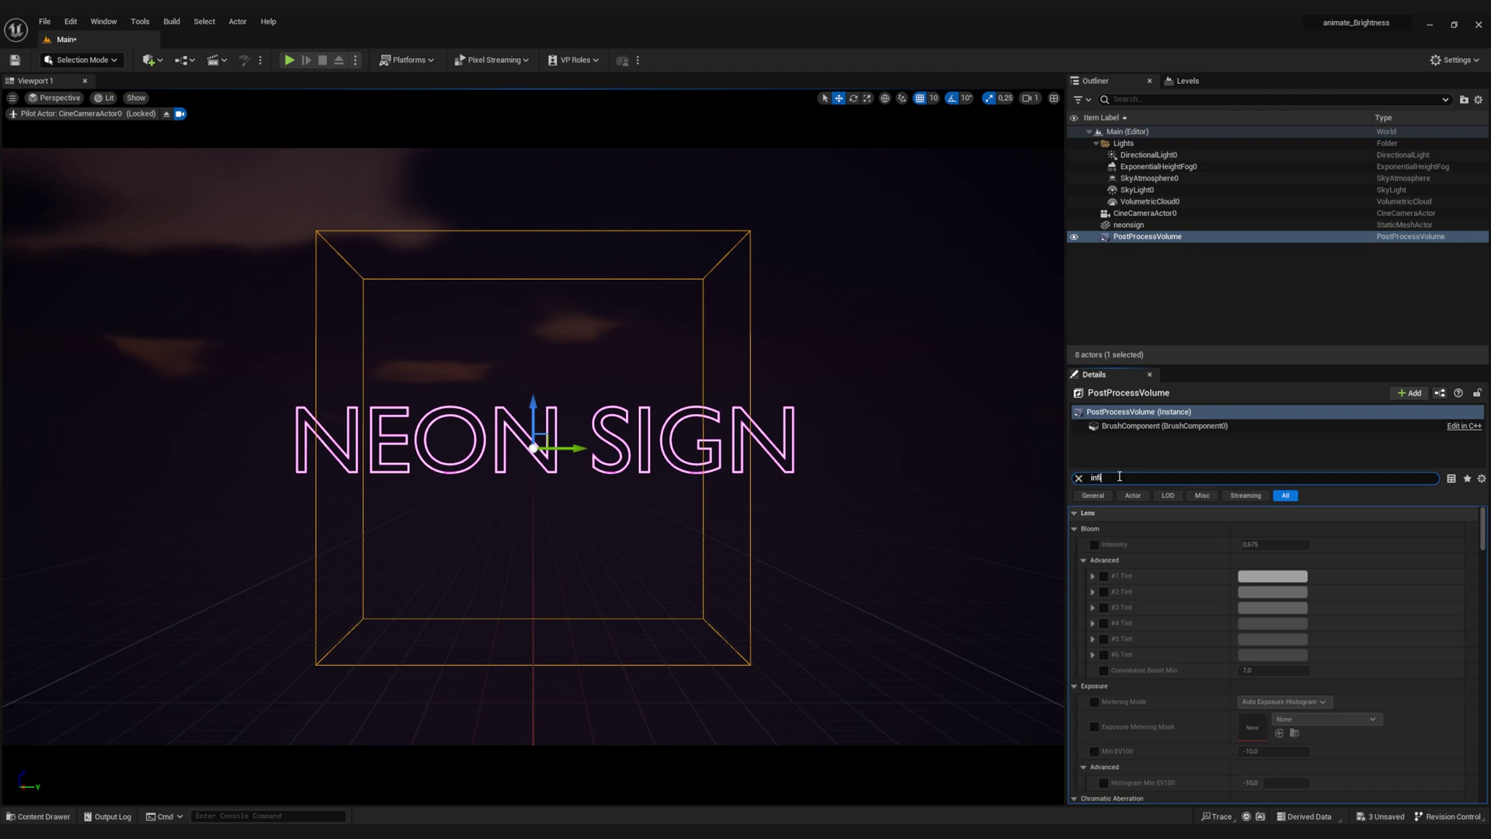
pyautogui.write('ini')
pyautogui.click(1242, 529)
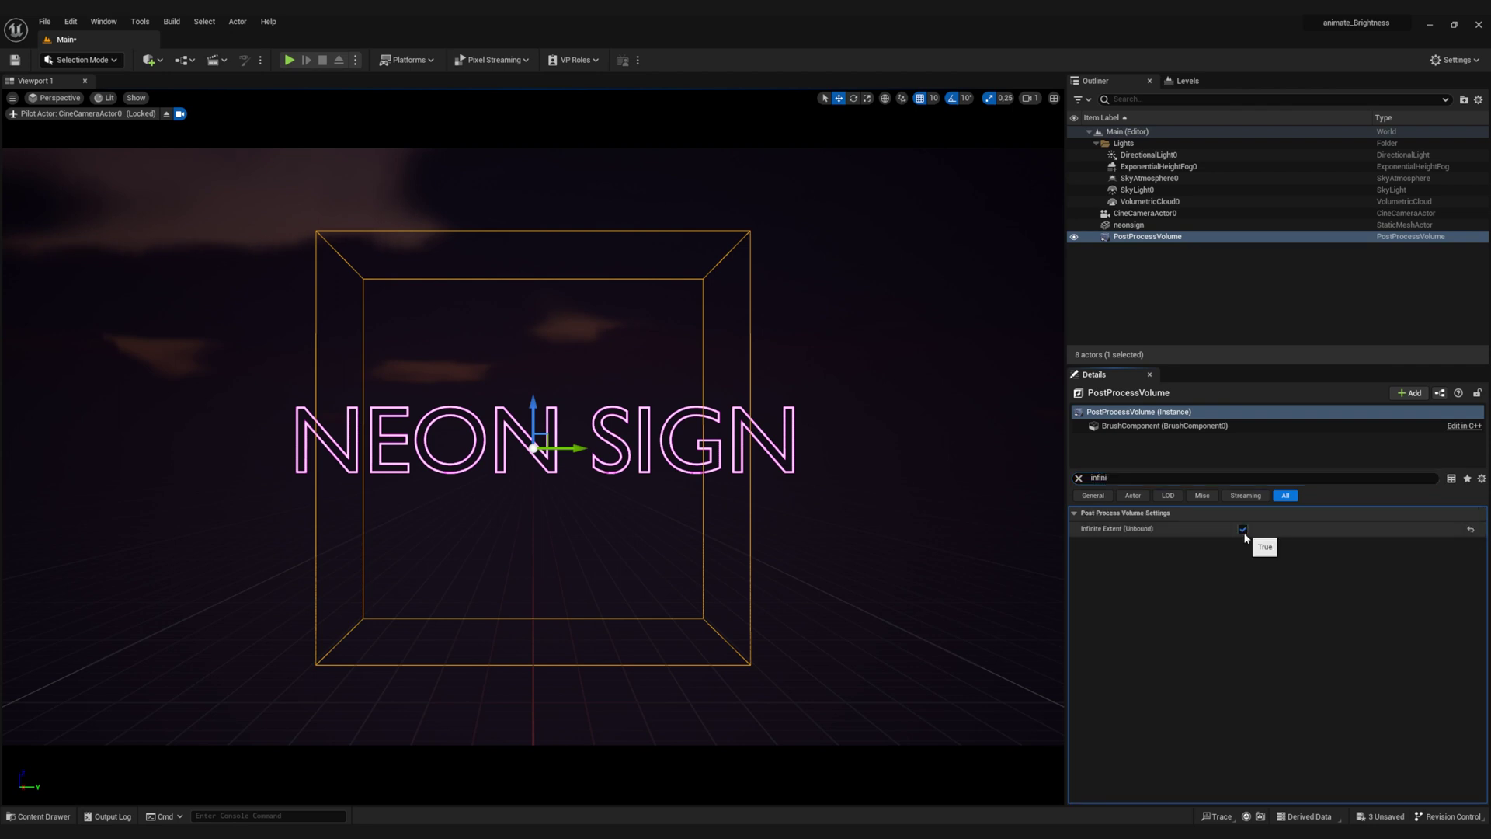
pyautogui.click(1079, 478)
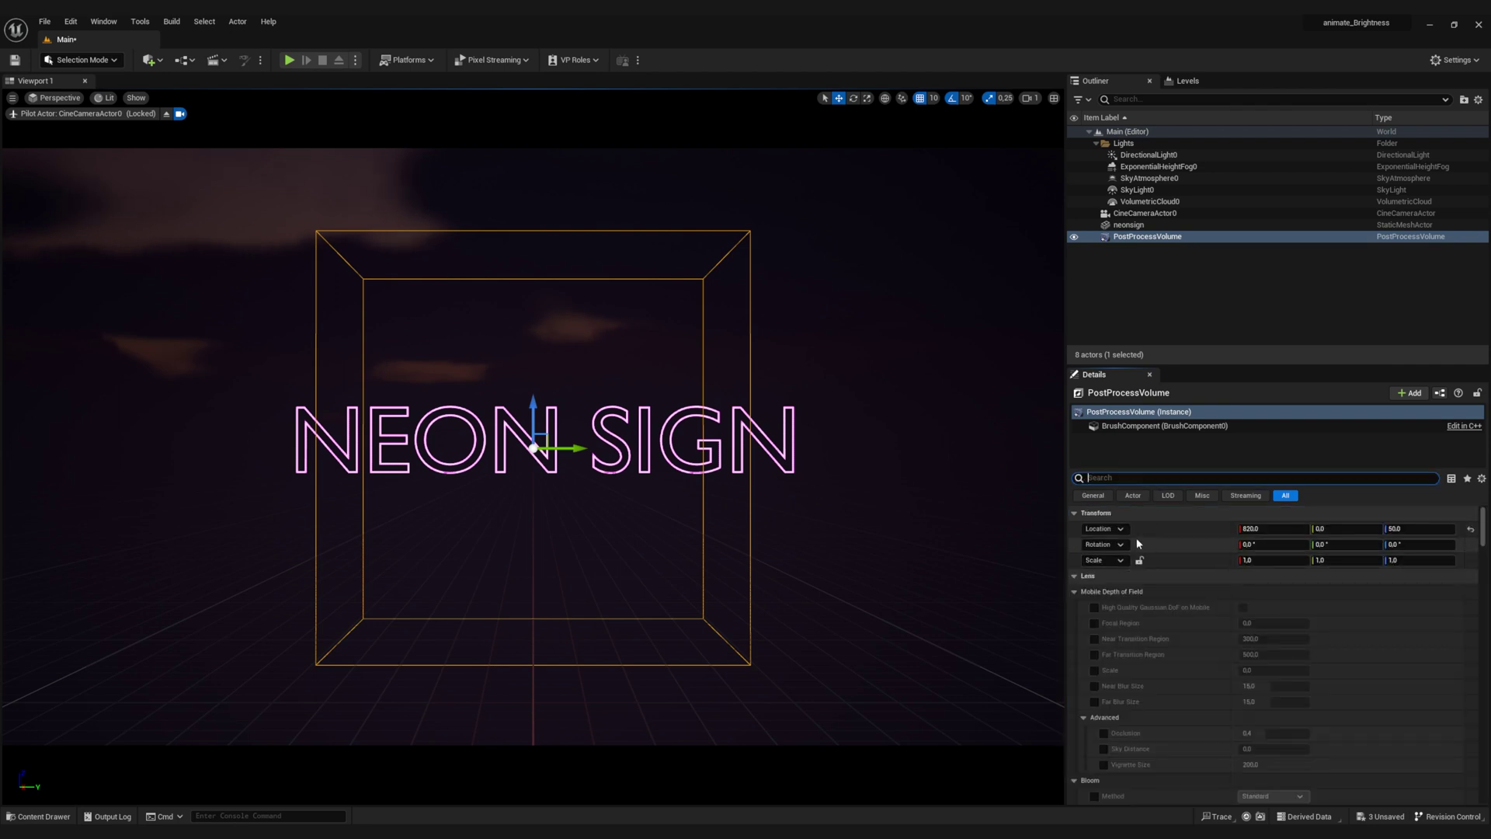
# Filter the PostProcessVolume's properties for bloom and enable the Bloom Method and Intensity overrides.
pyautogui.write('bloom')
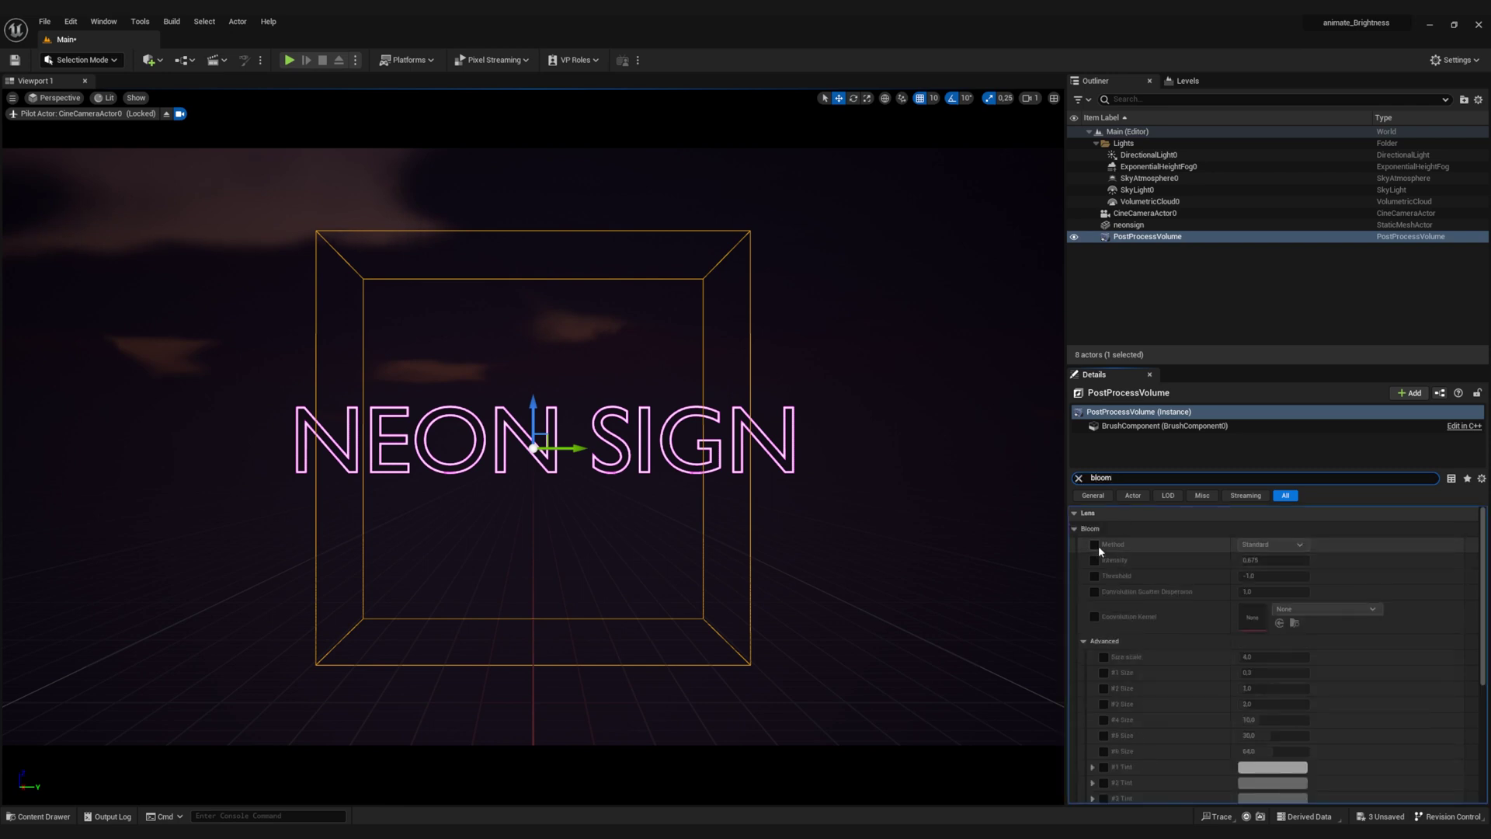
pyautogui.click(1095, 545)
pyautogui.click(1094, 560)
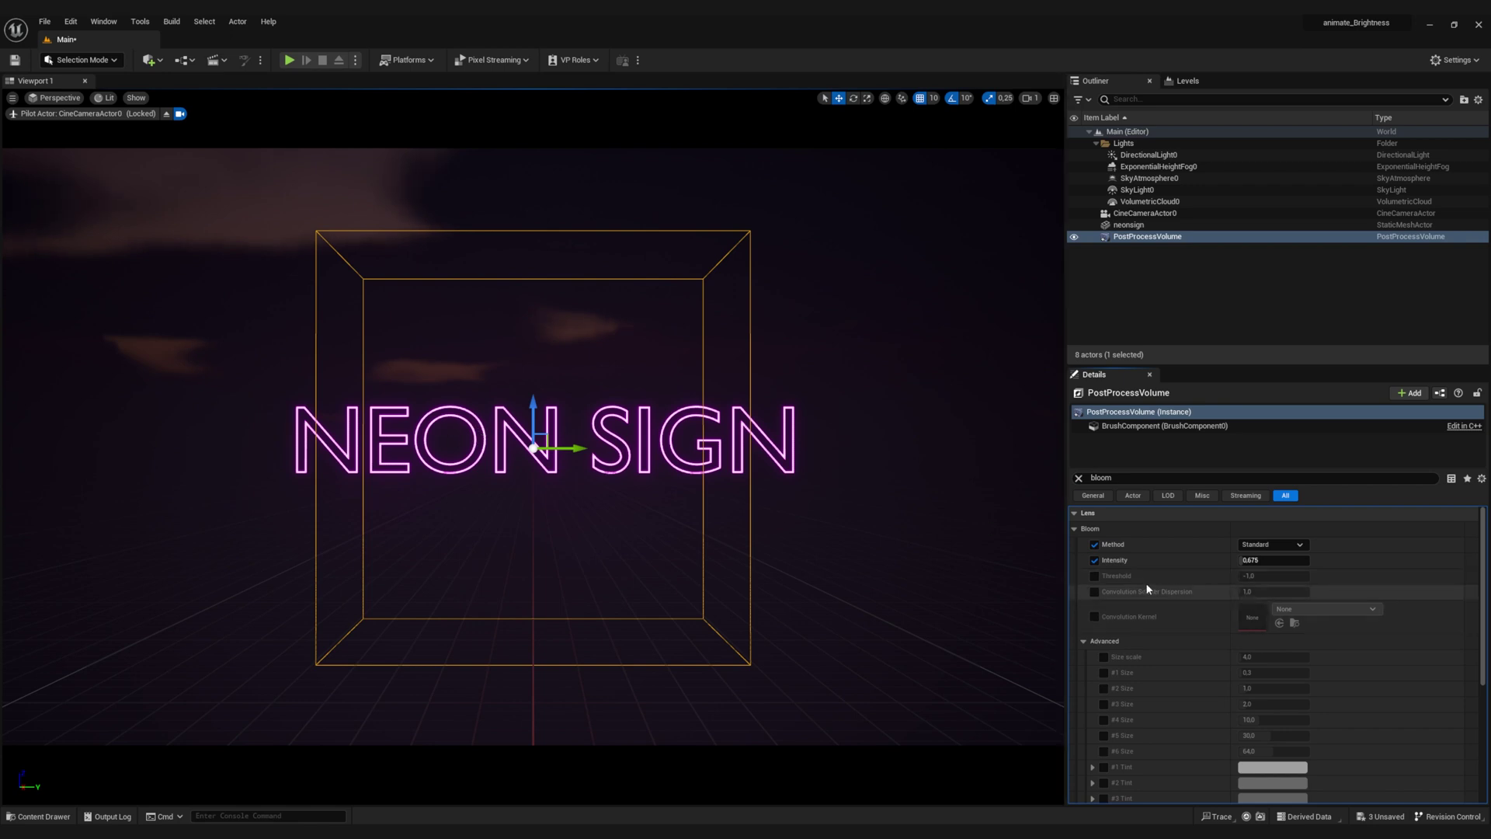
# Try raising the Bloom Intensity to about 2, and reset it to its default.
pyautogui.moveTo(1250, 560); pyautogui.dragTo(1328, 560)
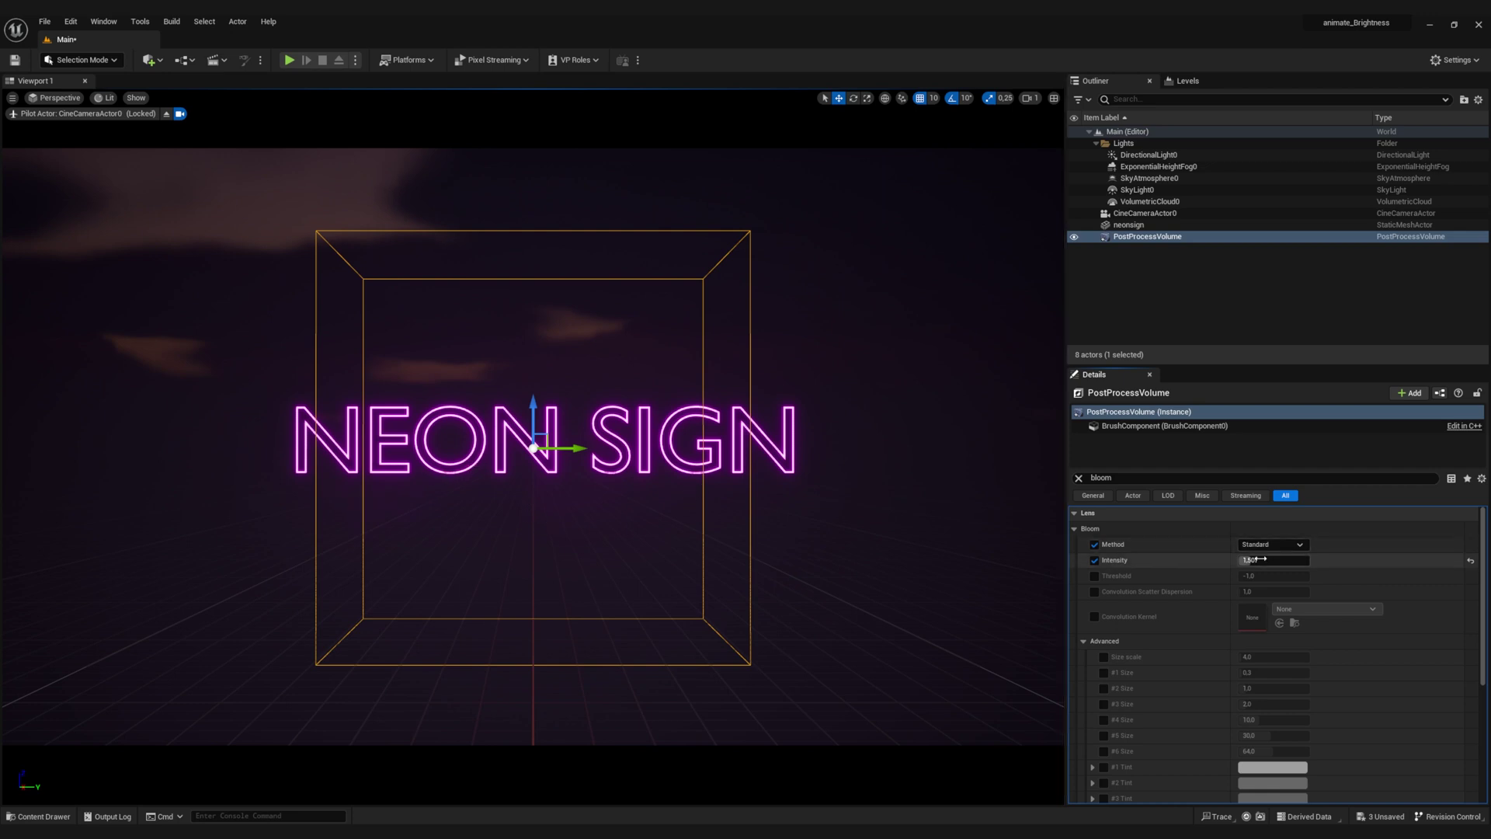
pyautogui.moveTo(1261, 560); pyautogui.dragTo(1261, 571)
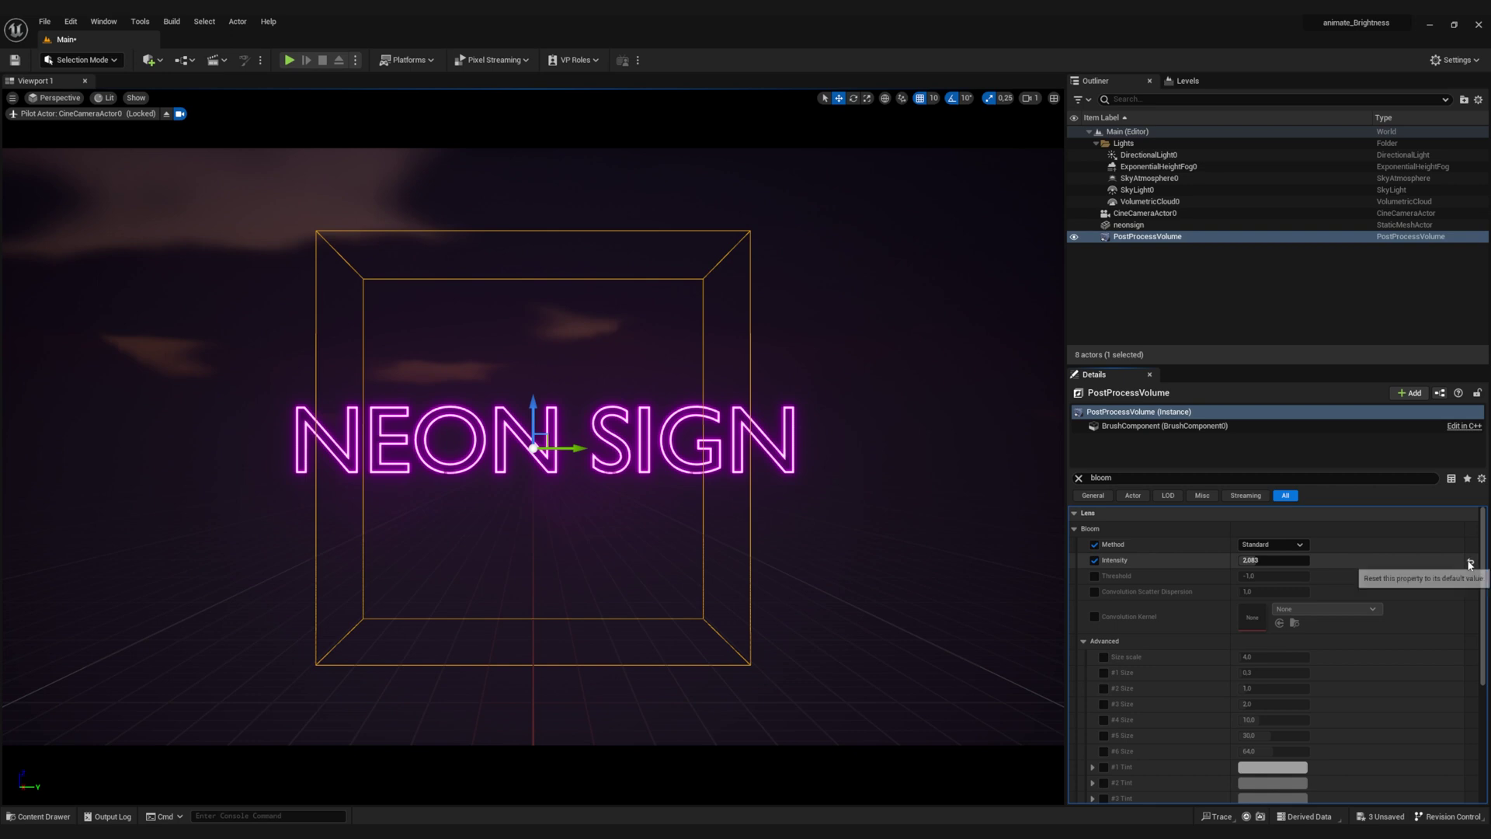
pyautogui.click(1469, 561)
# Set the PostProcessVolume's Bloom Intensity to 1 and deselect the volume.
pyautogui.click(1291, 561)
pyautogui.write('1')
pyautogui.press('Return')
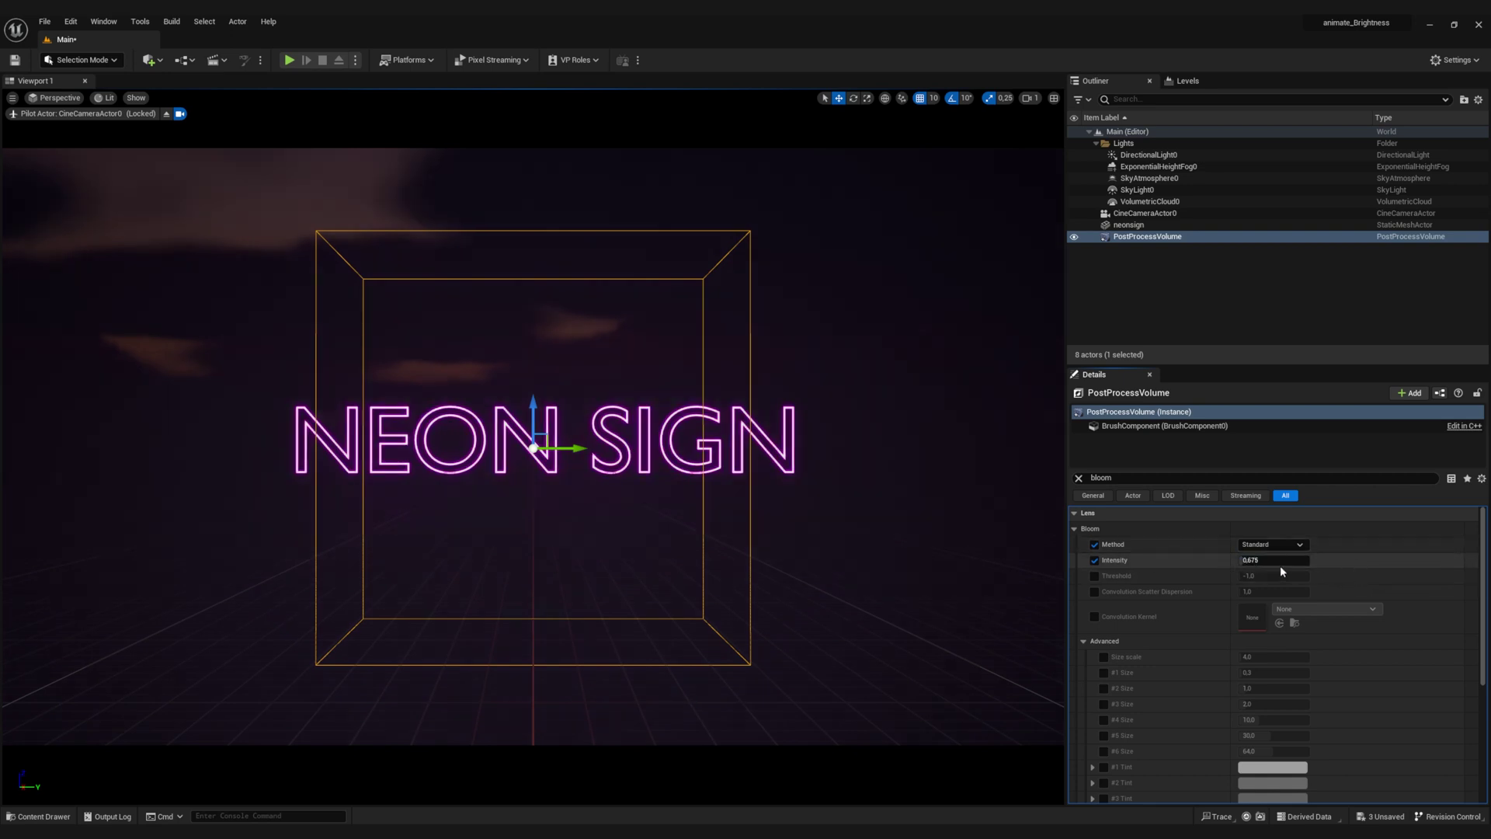
pyautogui.click(1259, 317)
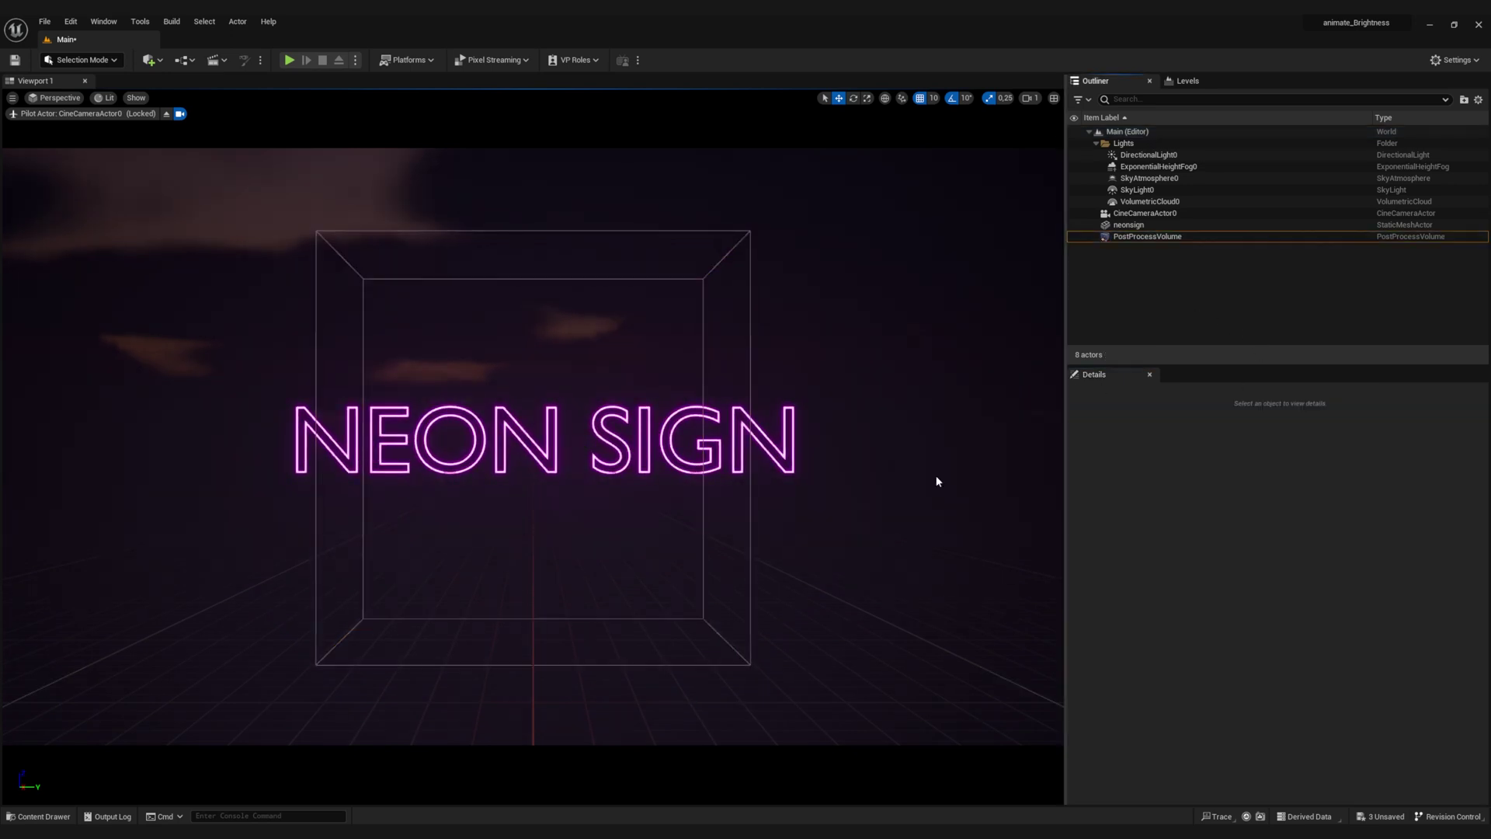
# Reopen MAT_neonsign, set its scalar Constant to 8 and apply it, moving the material editor aside to uncover the sign.
pyautogui.moveTo(849, 835)
pyautogui.moveTo(771, 836)
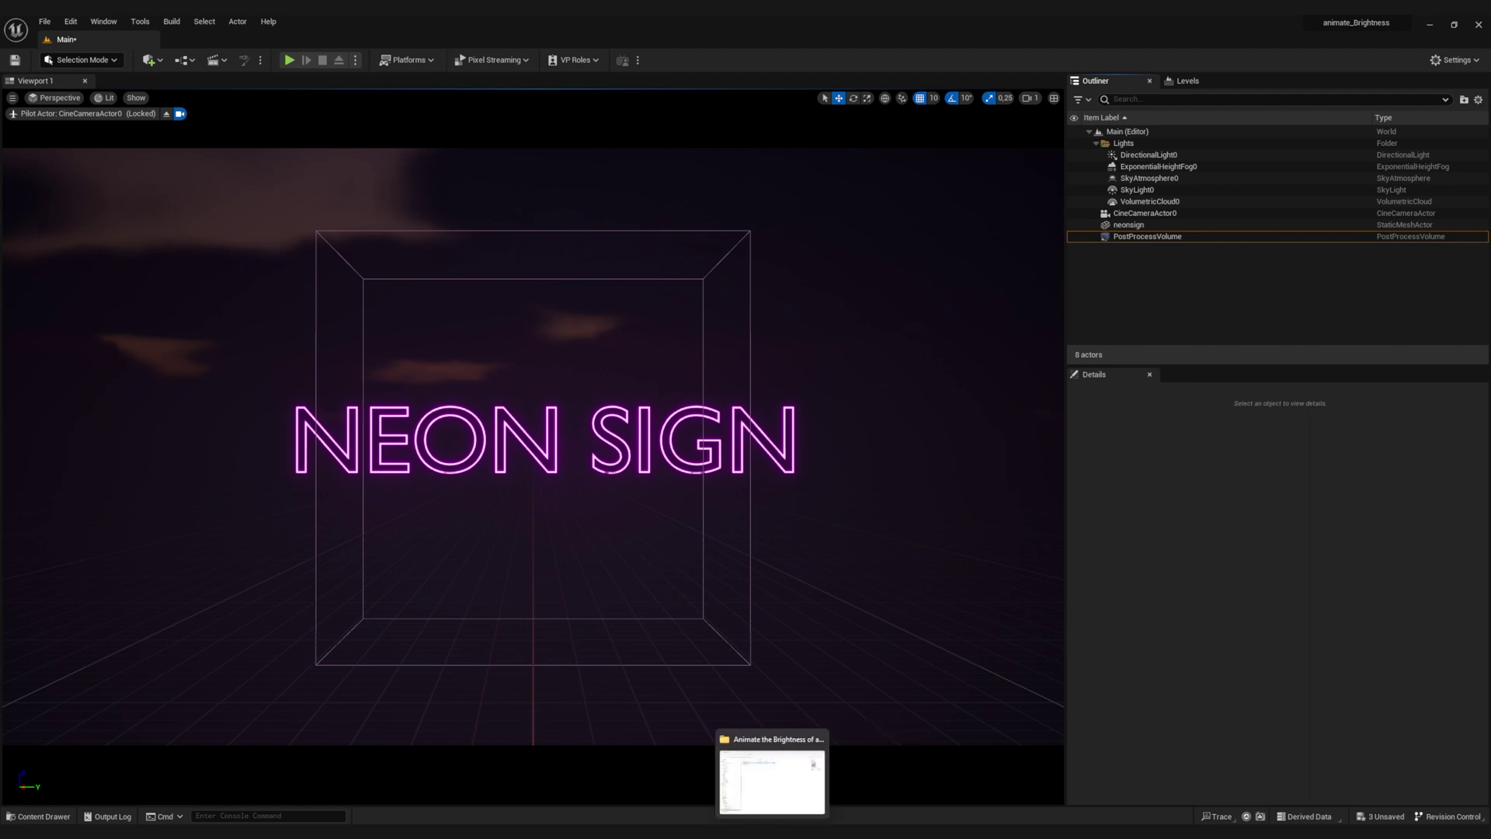
pyautogui.click(38, 816)
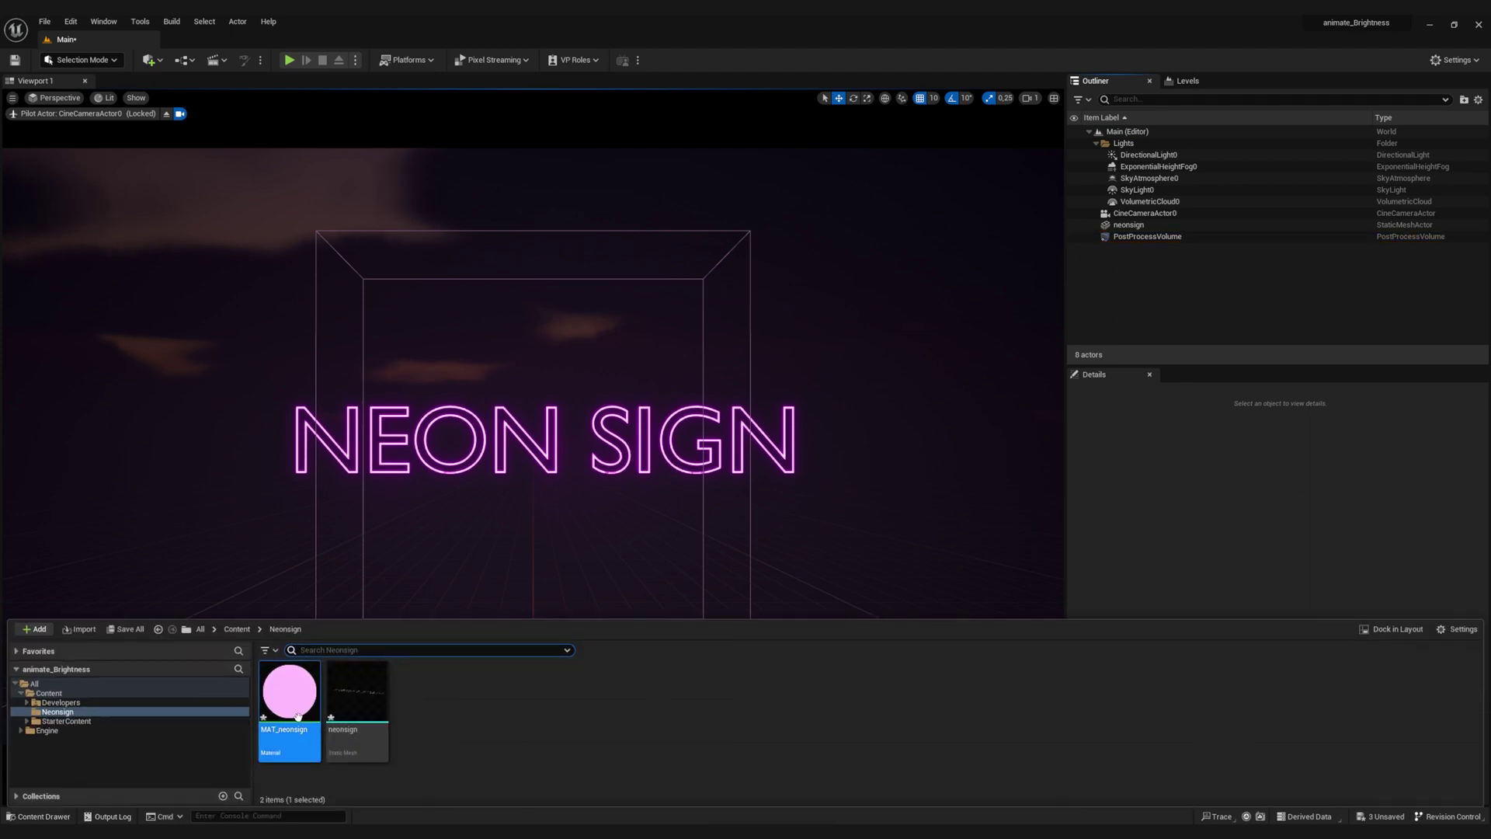
pyautogui.doubleClick(295, 698)
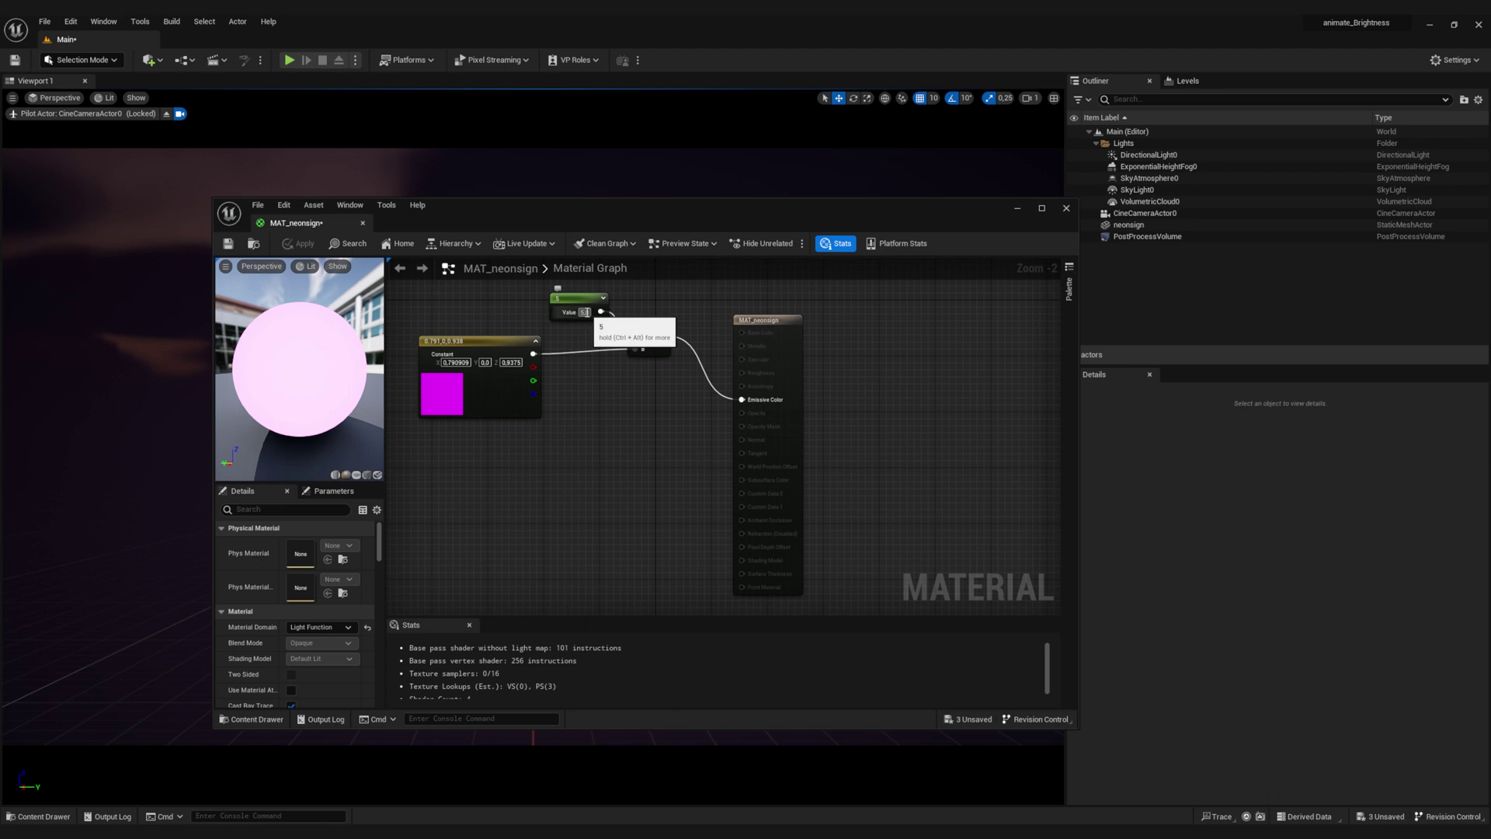
pyautogui.write('8')
pyautogui.press('Return')
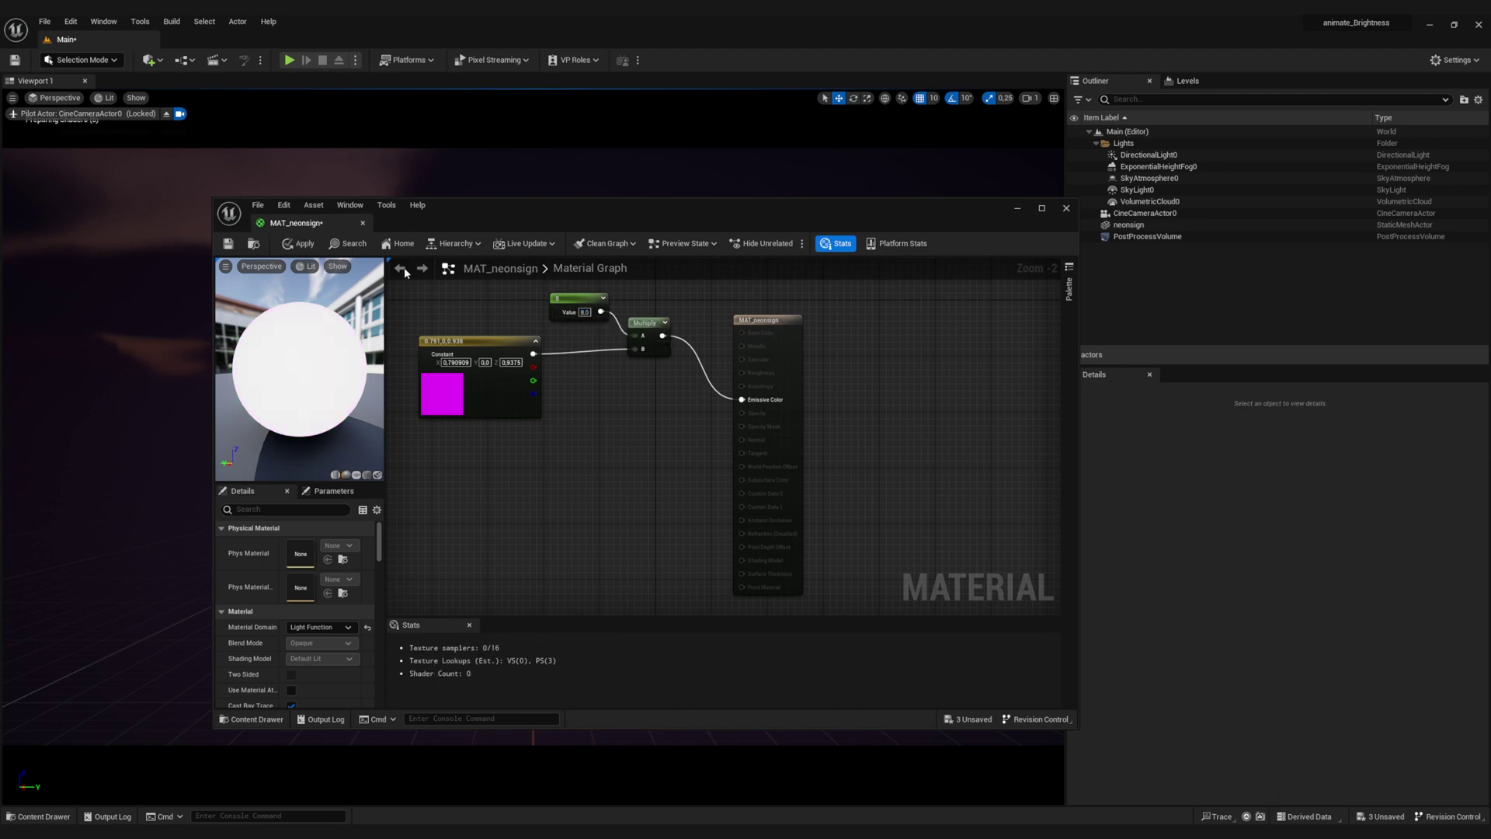
pyautogui.moveTo(875, 222); pyautogui.dragTo(1352, 220)
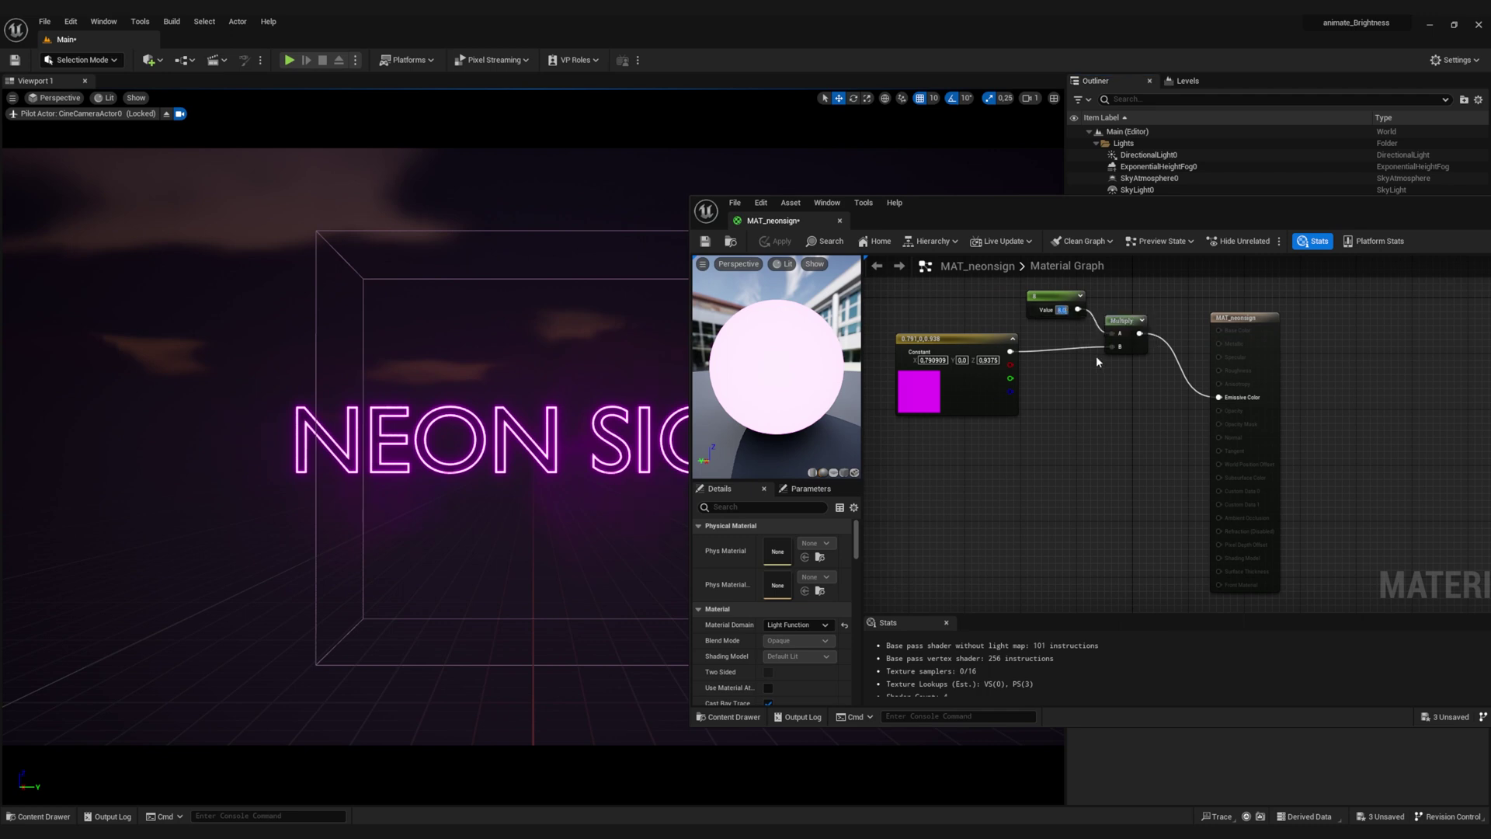
# Set the scalar Constant feeding the Multiply node to 16 and apply the material.
pyautogui.write('16')
pyautogui.press('Return')
pyautogui.click(774, 240)
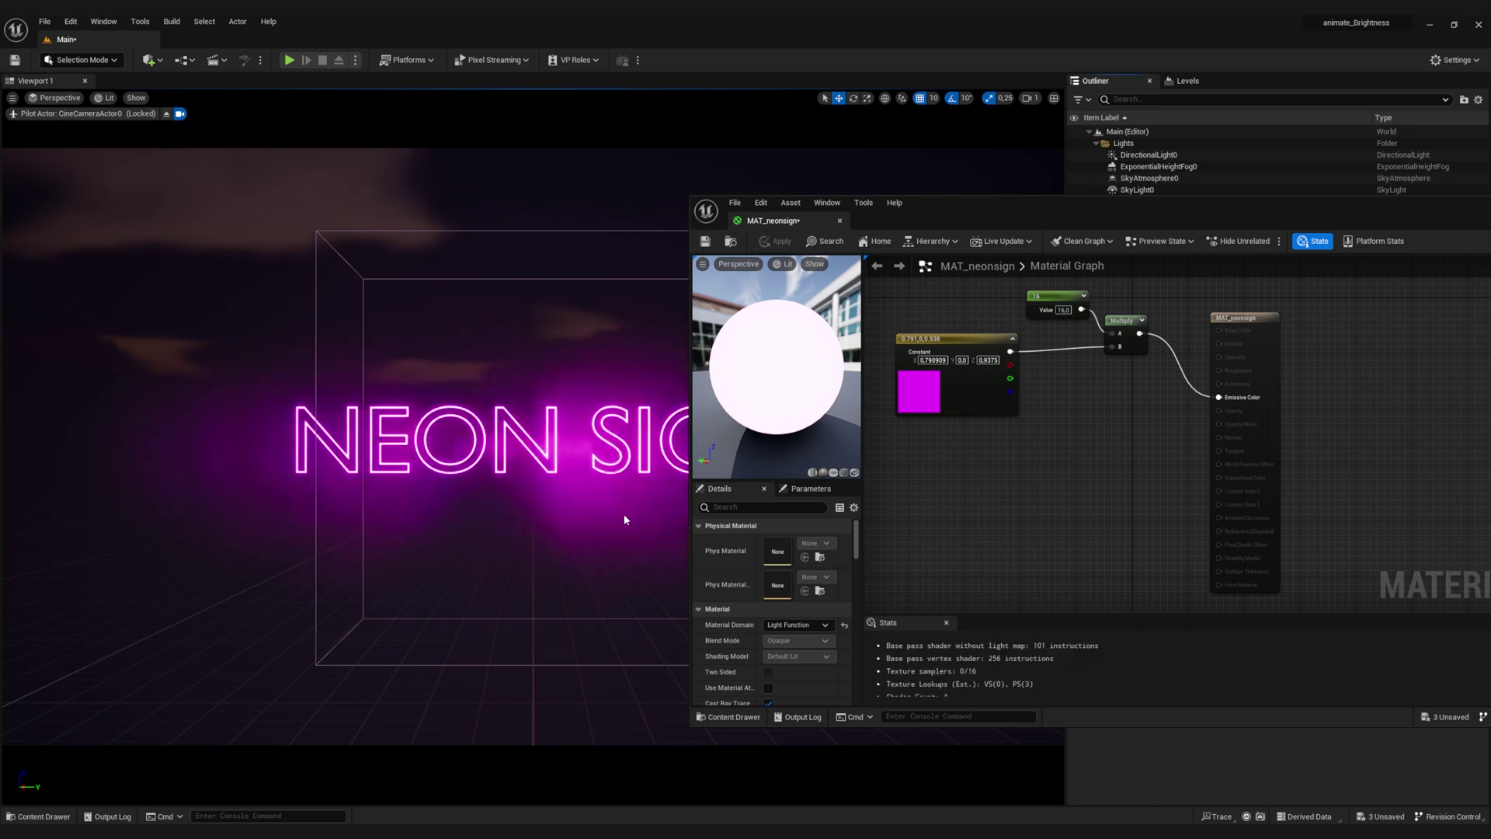
# Lower the scalar Constant feeding the Multiply node to 2 and apply the material.
pyautogui.click(1062, 309)
pyautogui.write('2')
pyautogui.press('Return')
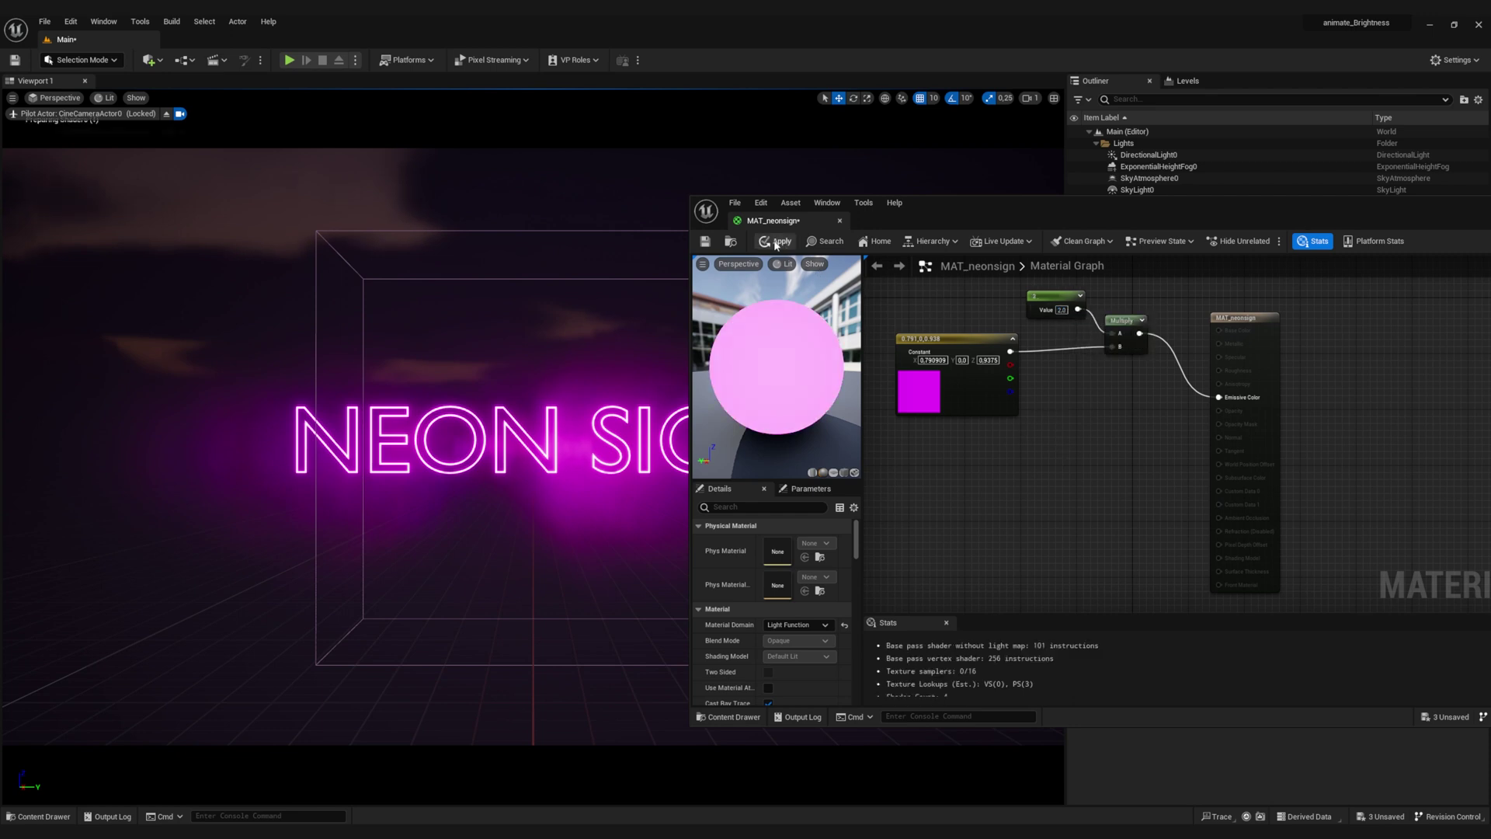
pyautogui.click(778, 242)
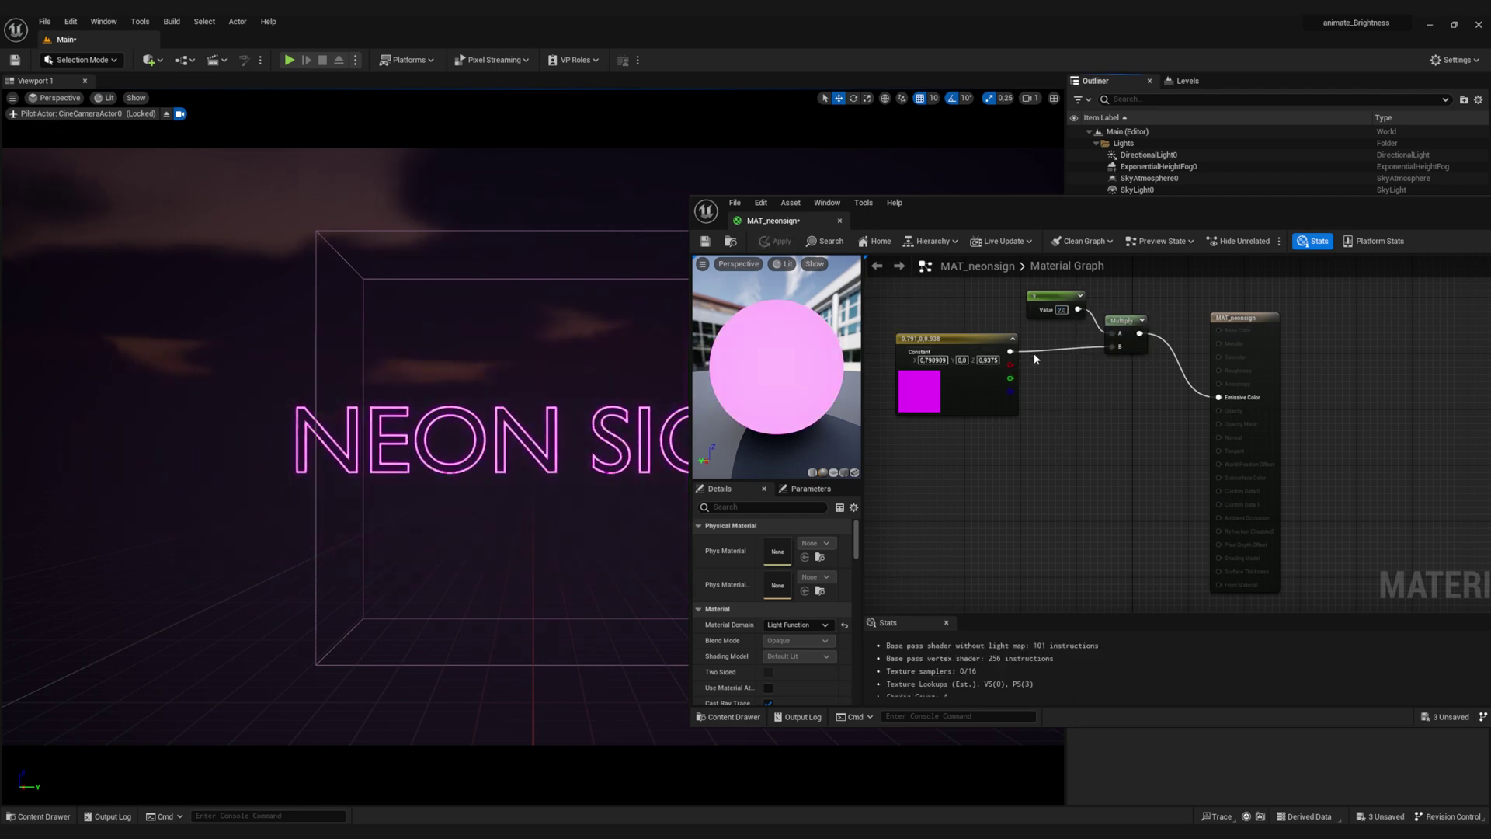
# Set the Multiply node's scalar Constant back to 5, apply the material and move the editor window off the Outliner.
pyautogui.click(1063, 311)
pyautogui.write('5')
pyautogui.press('Return')
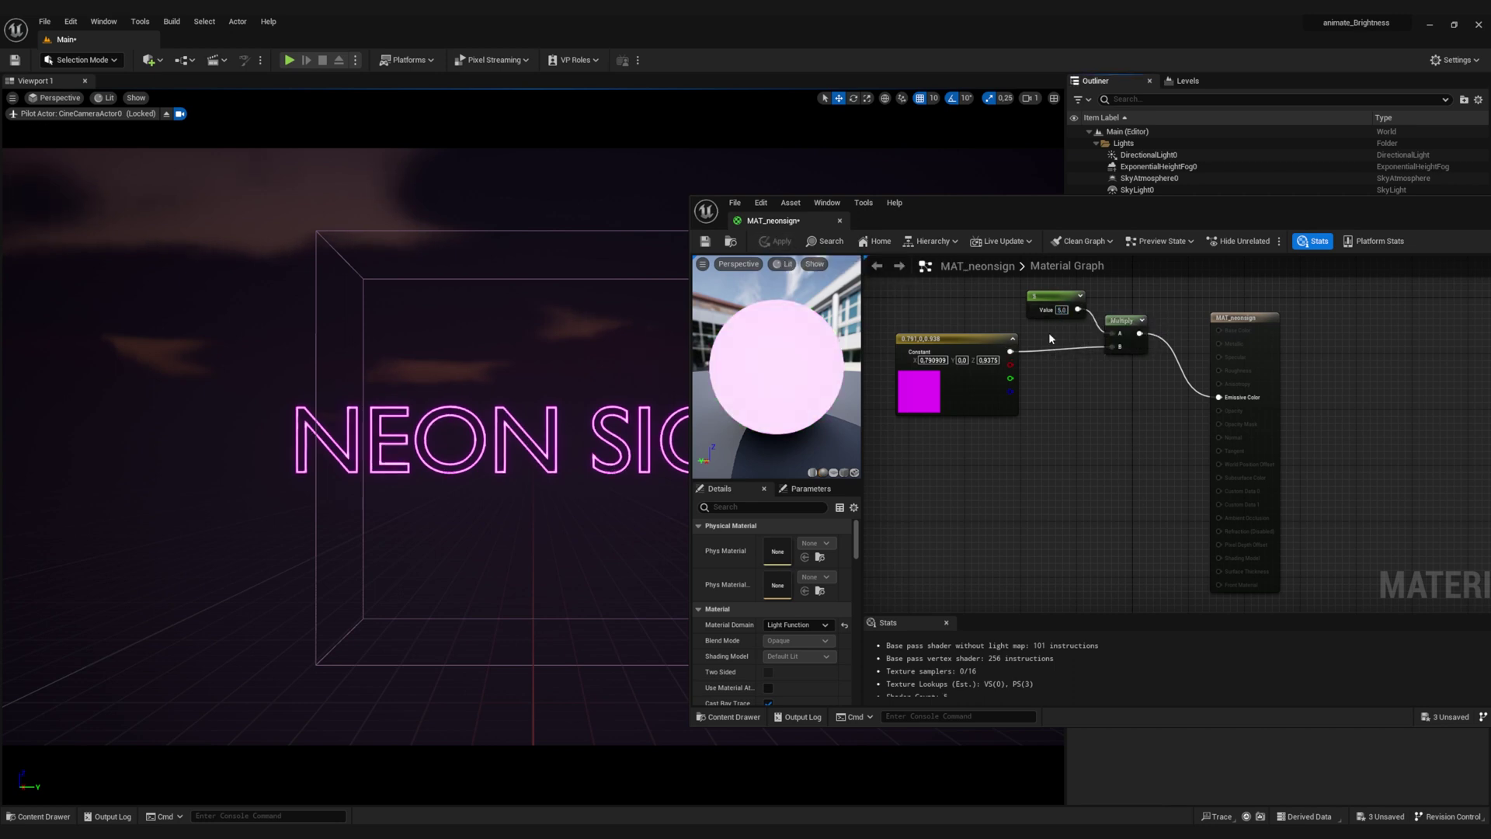
pyautogui.moveTo(1042, 220); pyautogui.dragTo(812, 204)
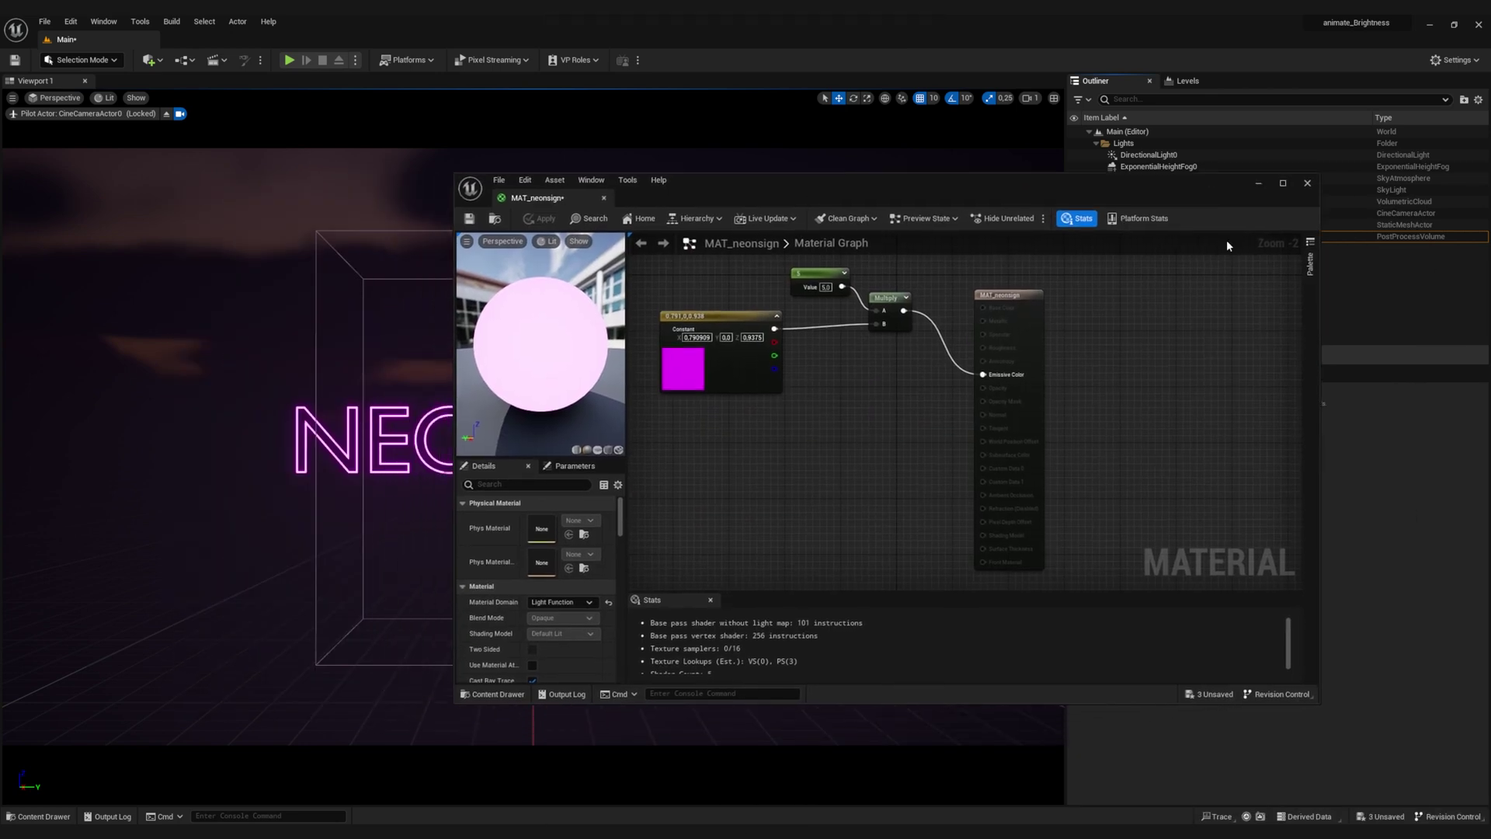
# Set the PostProcessVolume's Bloom Intensity to 2, deselect the volume and switch the viewport to Game View.
pyautogui.click(1148, 236)
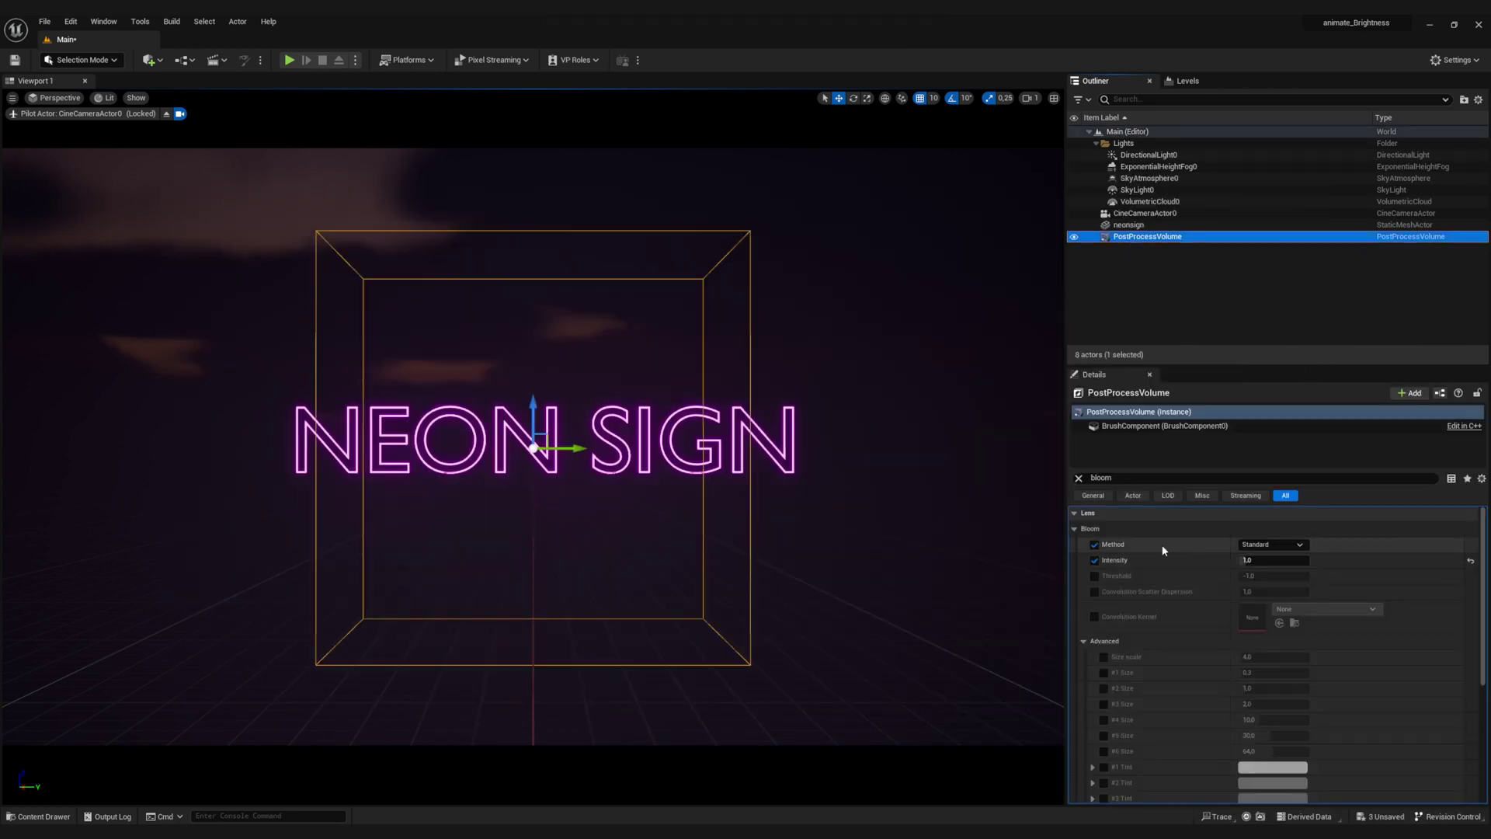
pyautogui.click(1274, 559)
pyautogui.write('2')
pyautogui.press('Return')
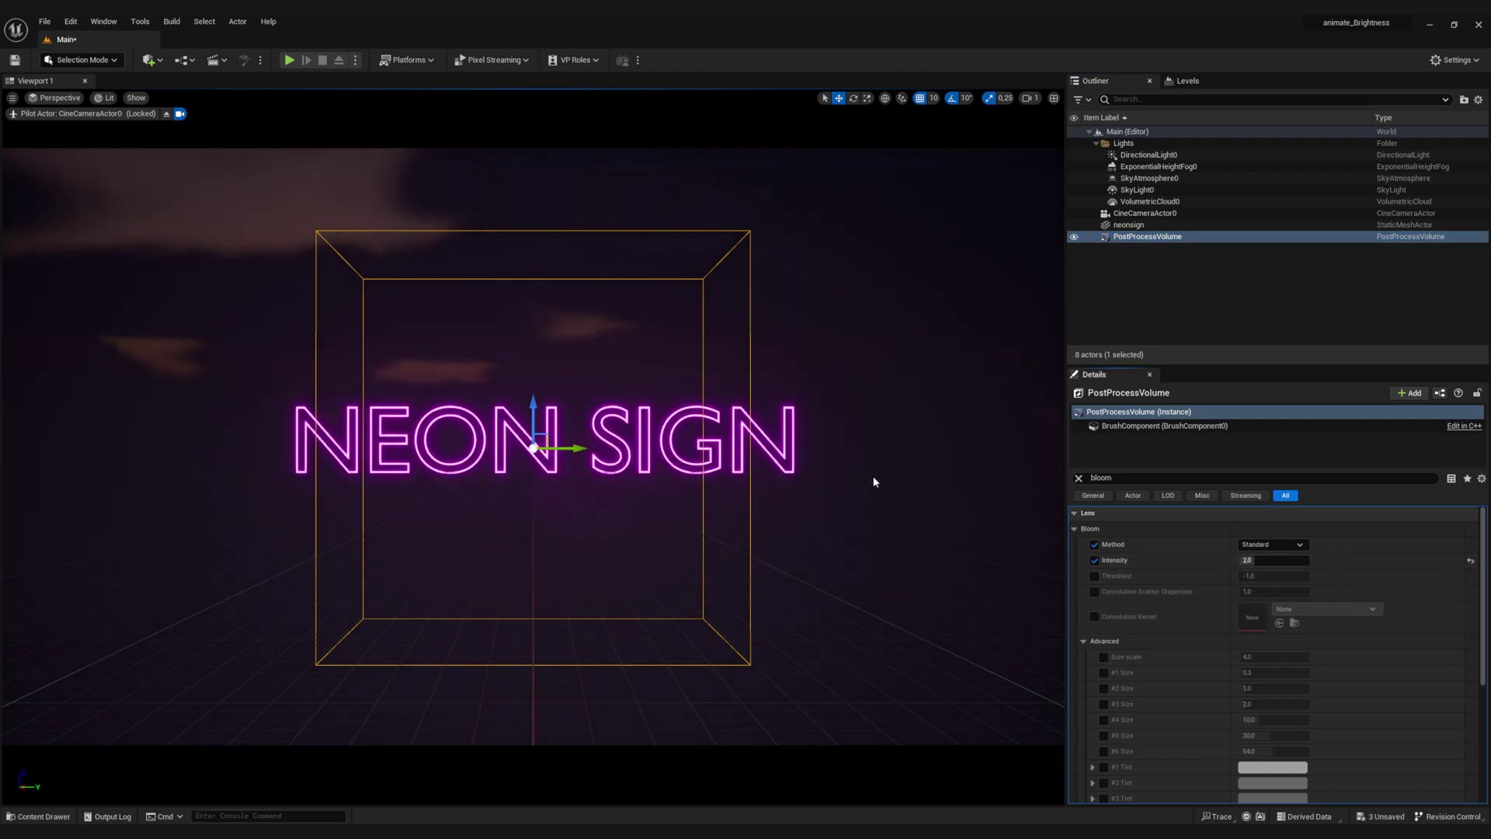
pyautogui.click(1241, 339)
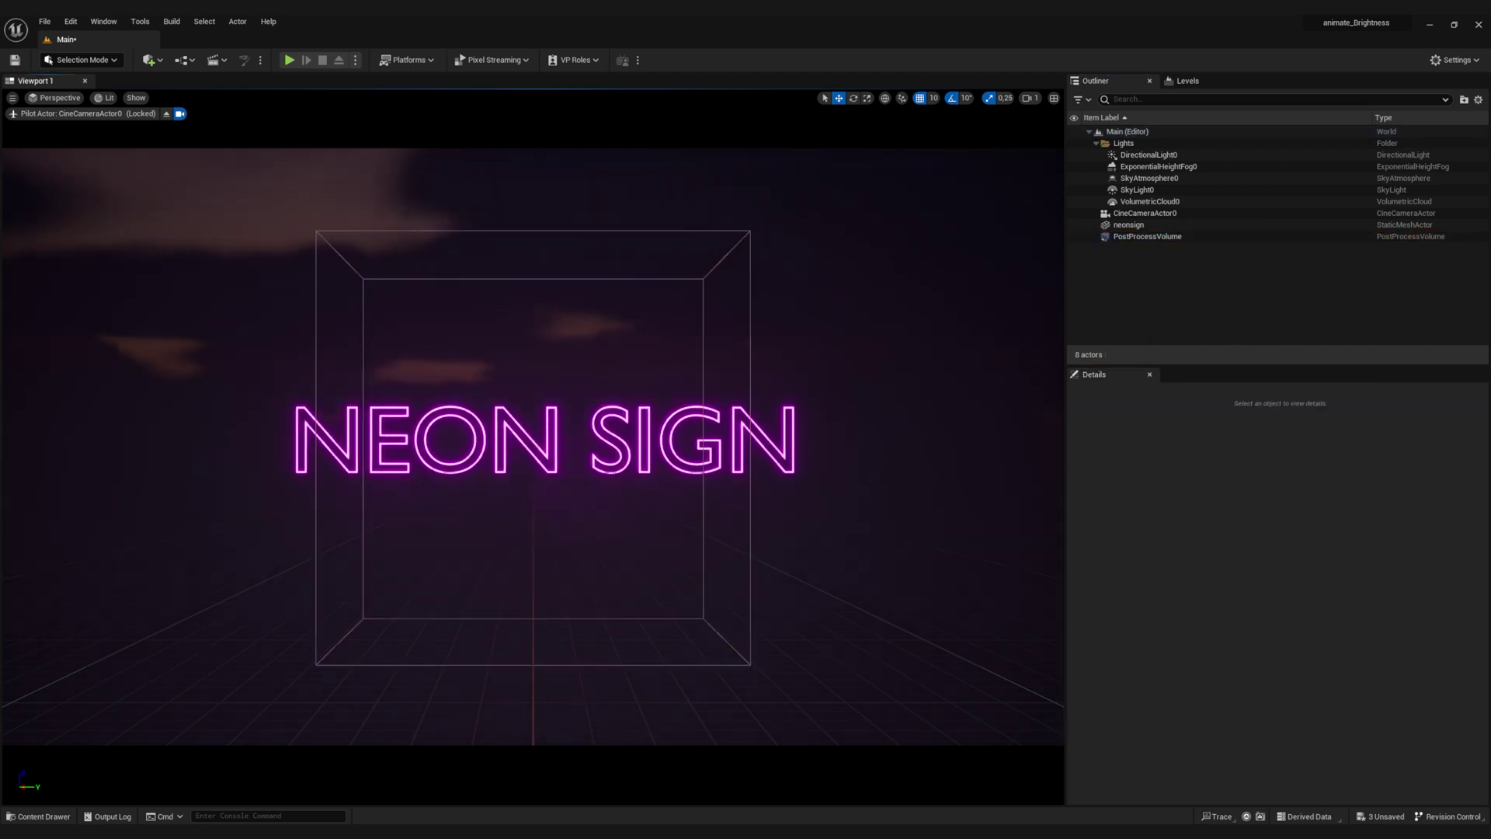
pyautogui.press('g')
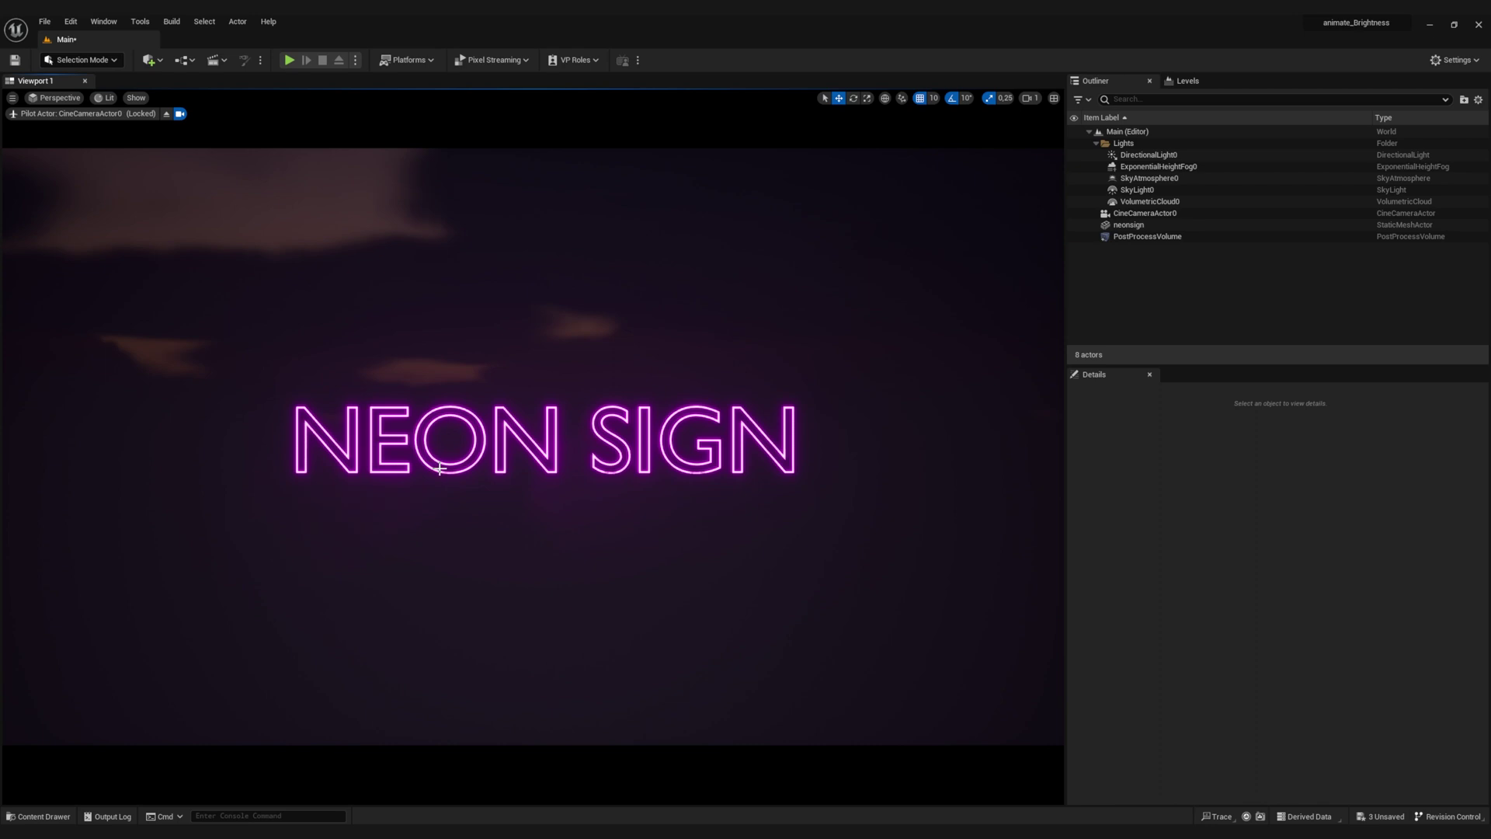
# Create a level sequence saved as NewLevelSequence in the Content folder and add the neonsign actor to it as a track.
pyautogui.click(214, 60)
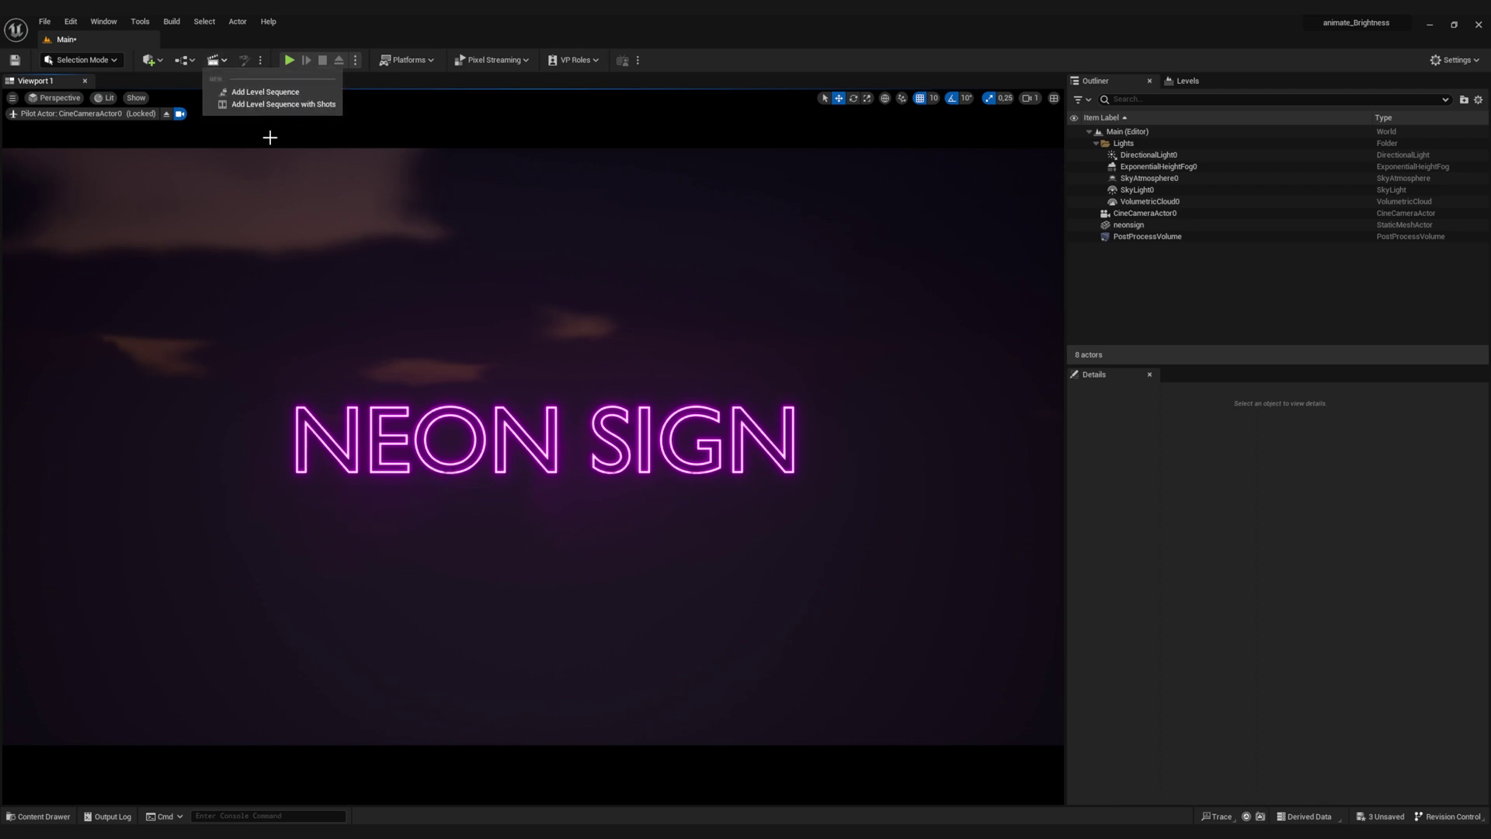
pyautogui.click(248, 105)
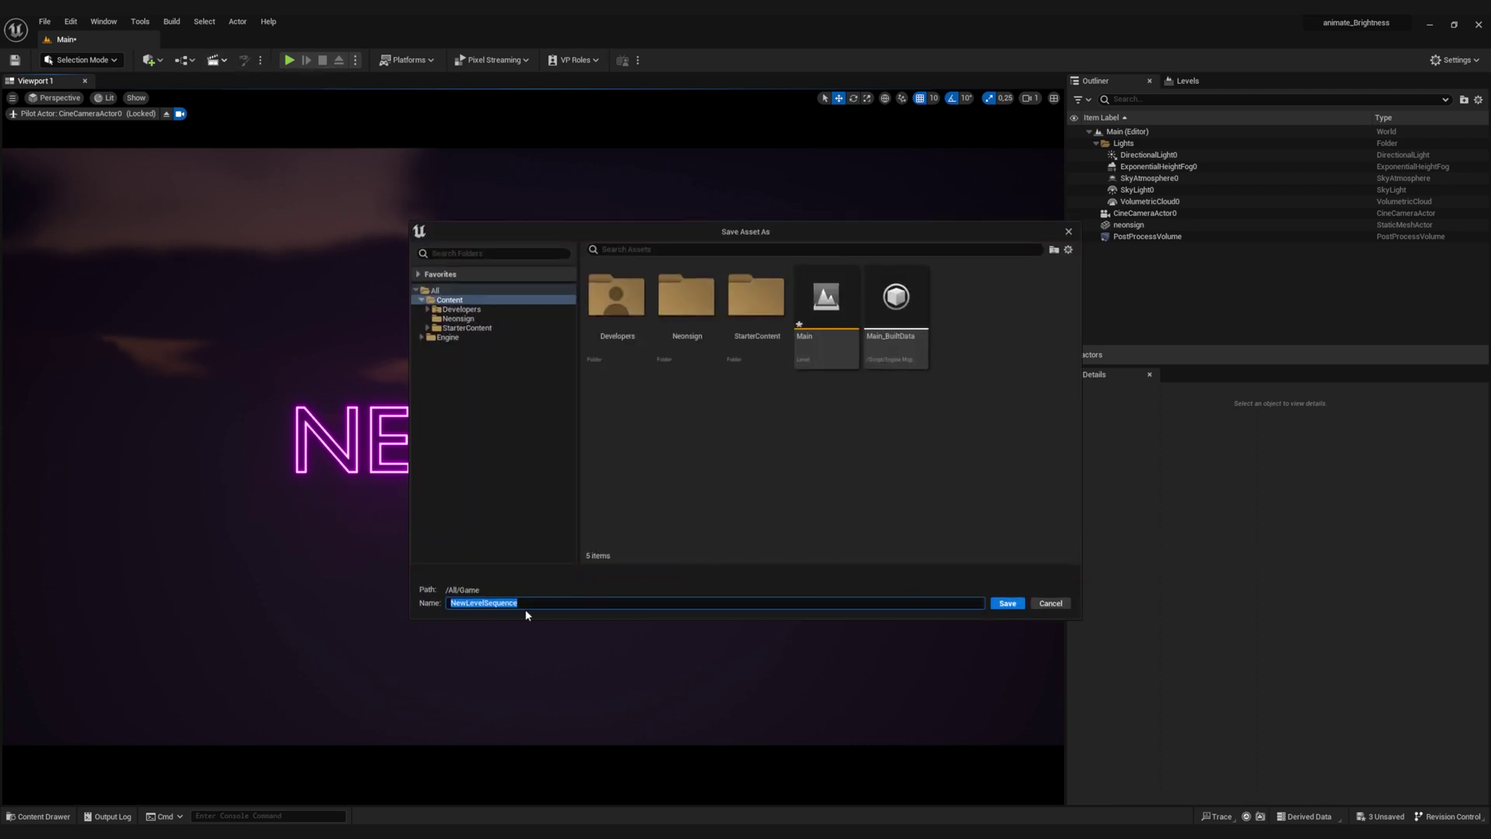
pyautogui.click(997, 604)
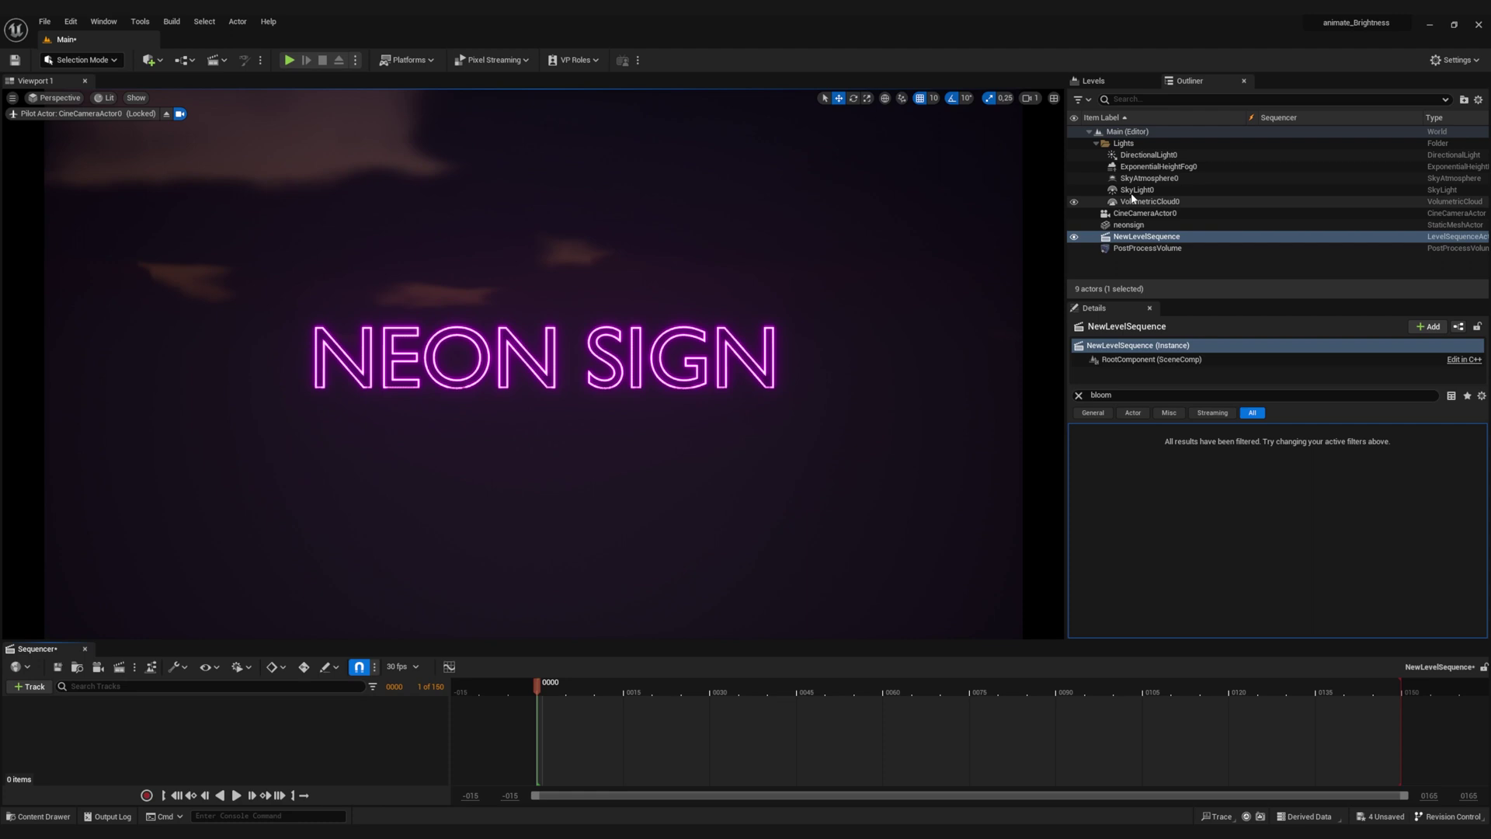
pyautogui.moveTo(1131, 225); pyautogui.dragTo(242, 738)
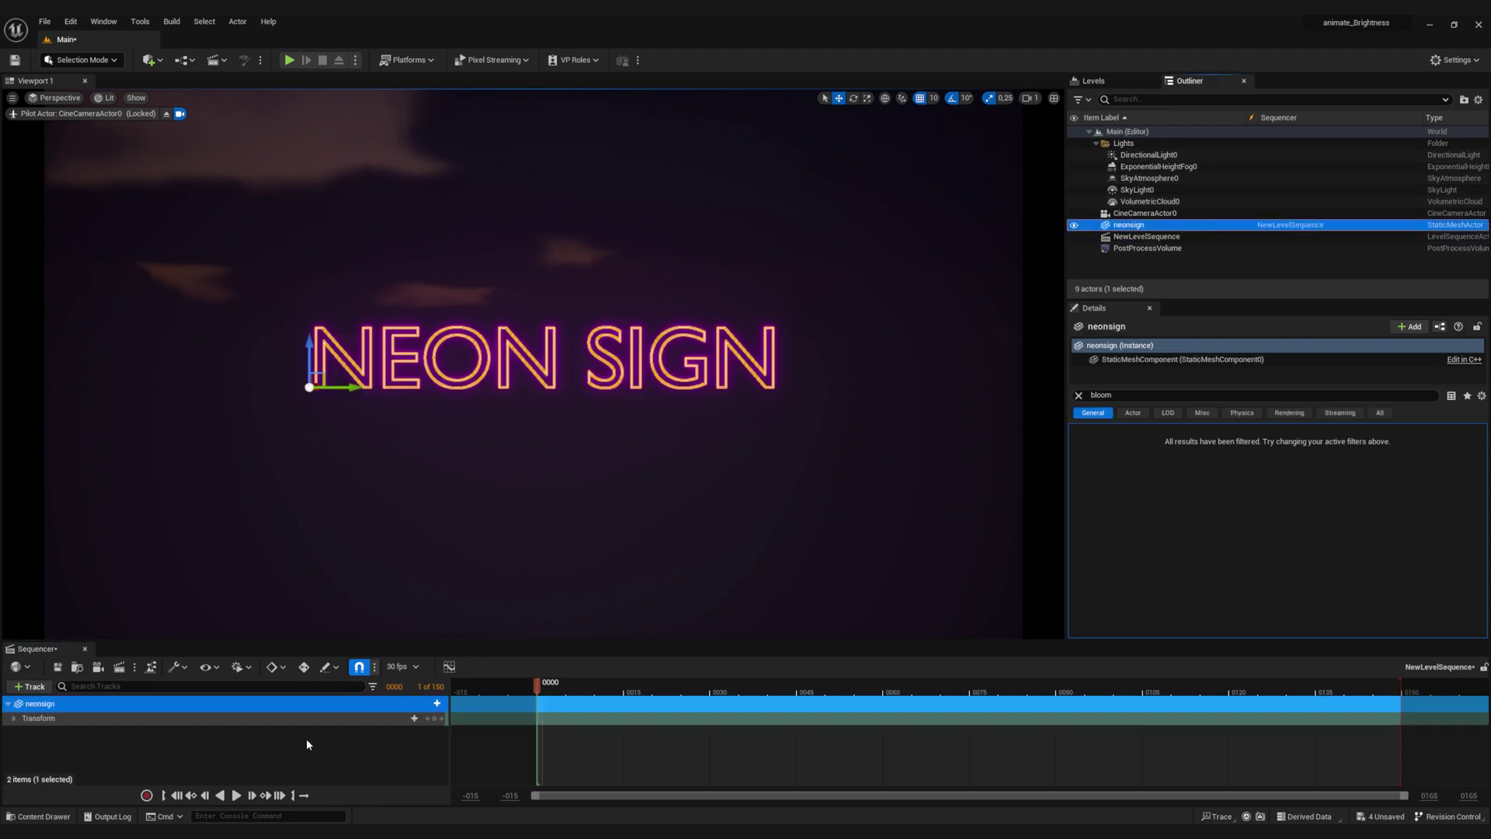
# Deselect the neonsign actor, open the MAT_neonsign material from the Neonsign folder and show its parameter list.
pyautogui.click(266, 751)
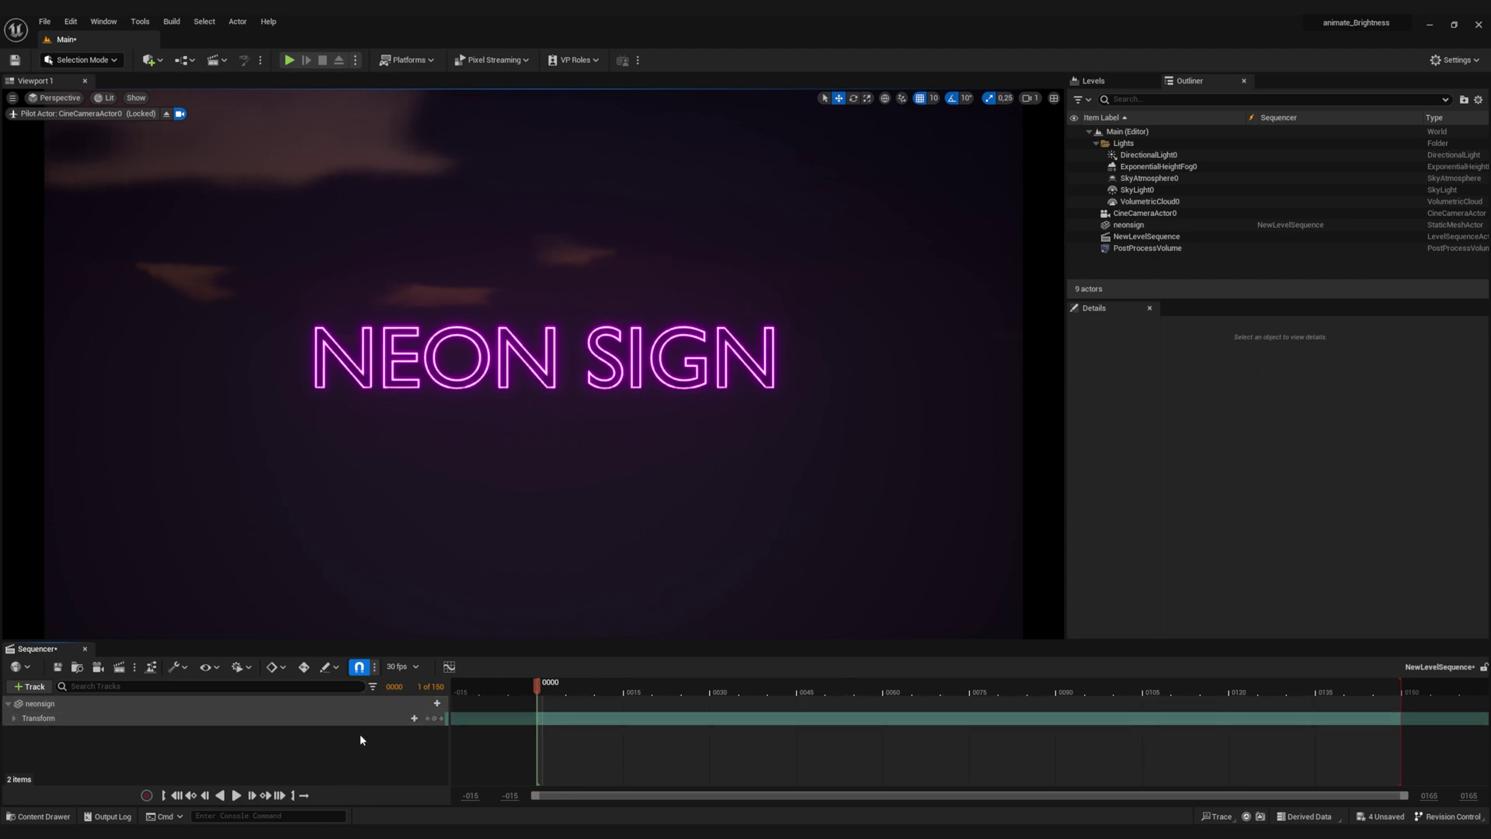
pyautogui.click(39, 816)
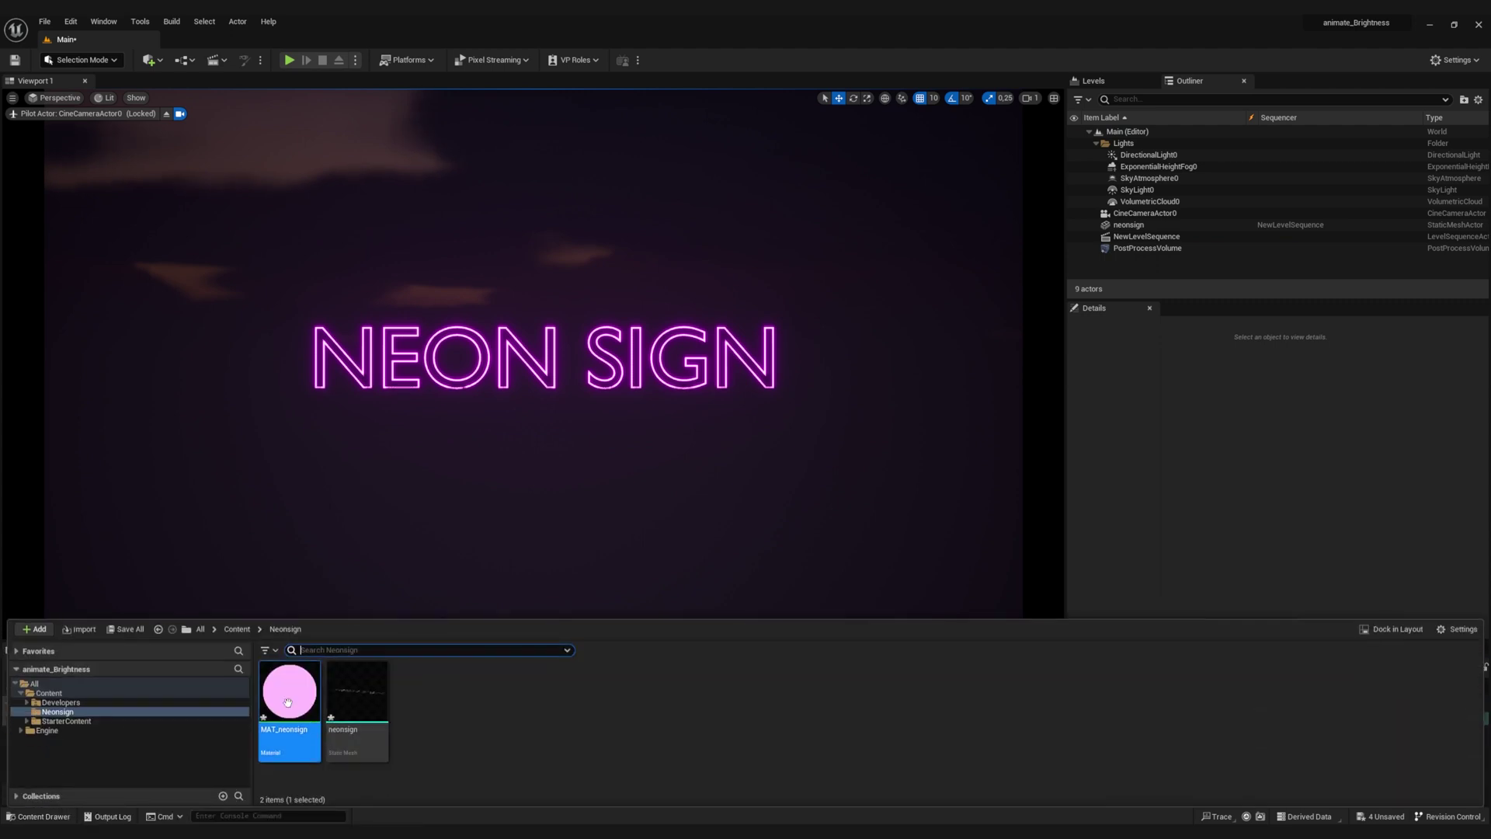
pyautogui.doubleClick(289, 699)
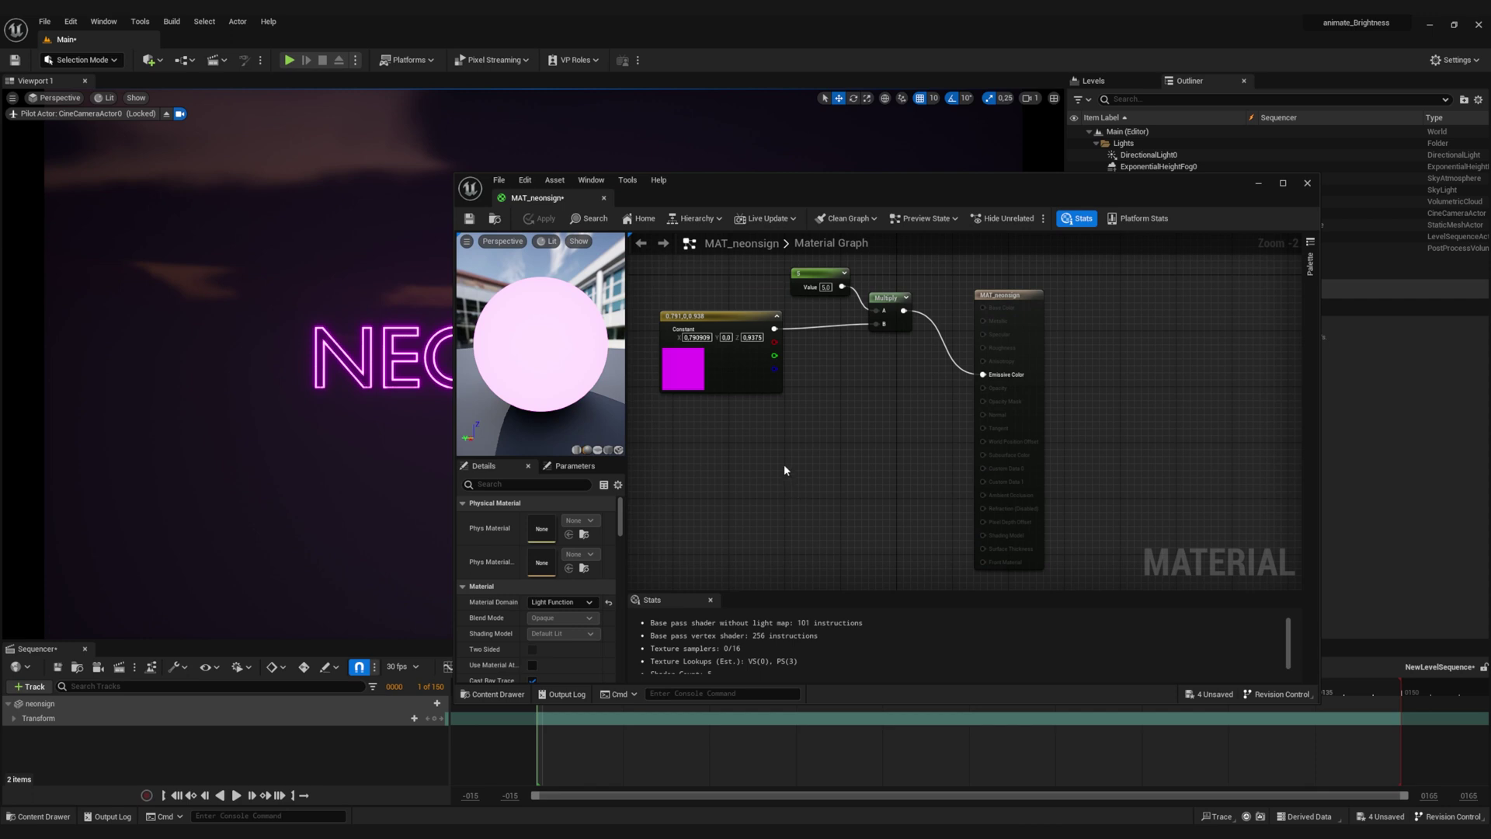
pyautogui.click(560, 468)
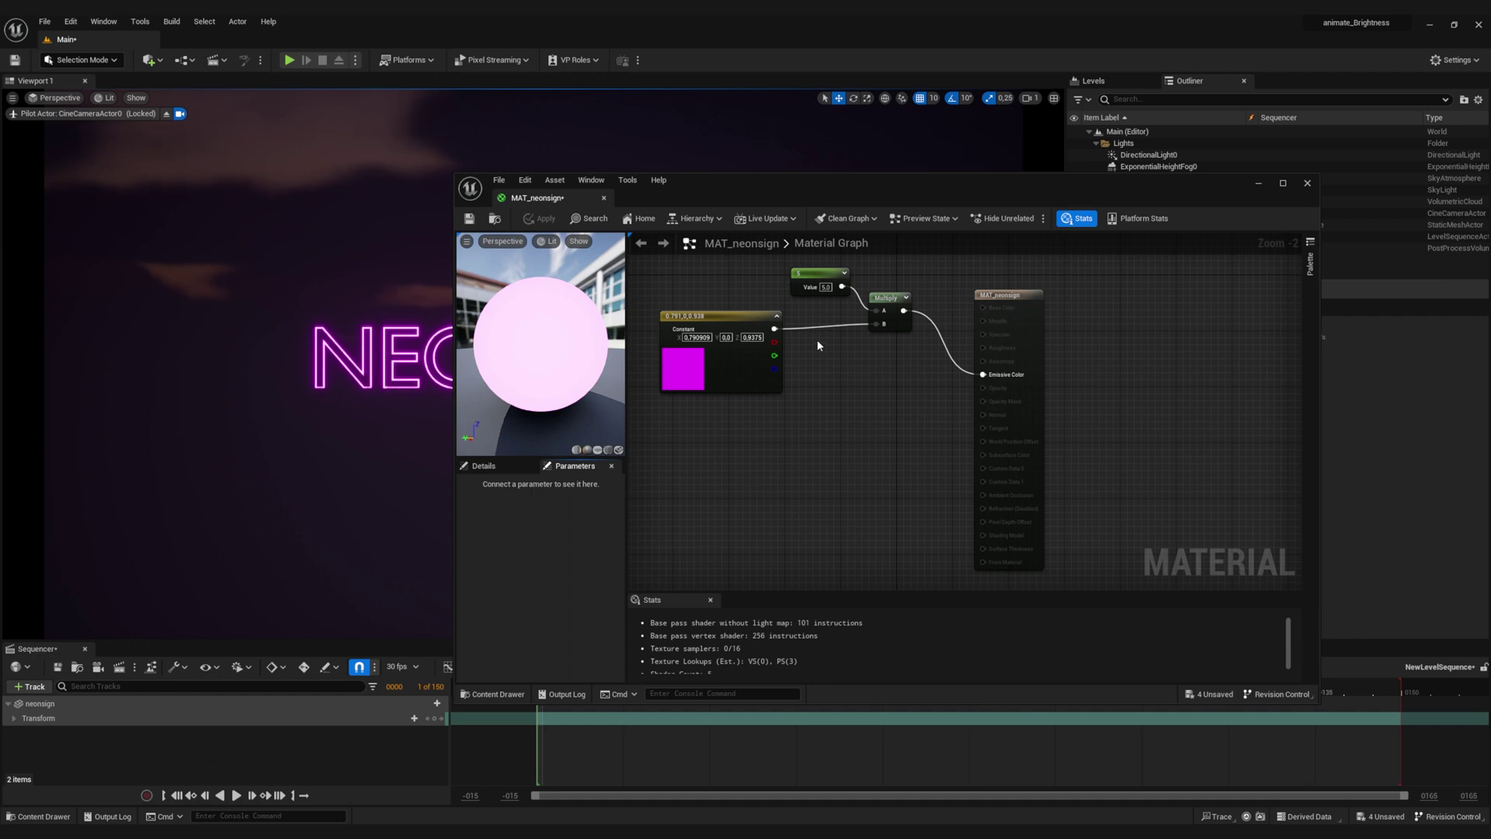
# Convert the scalar Constant feeding the Multiply node into a parameter named Intensity.
pyautogui.click(812, 273)
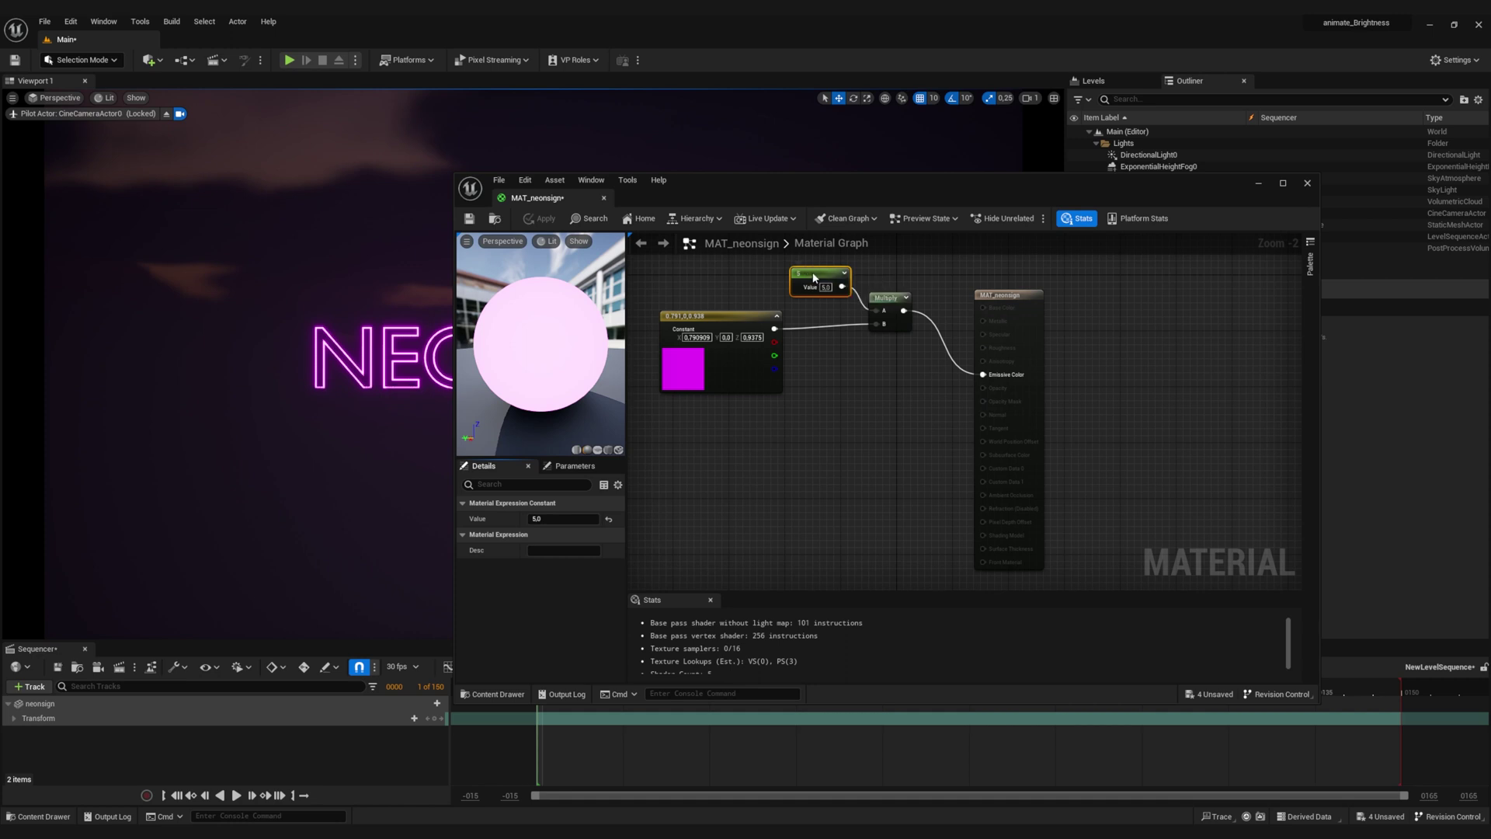
pyautogui.rightClick(812, 272)
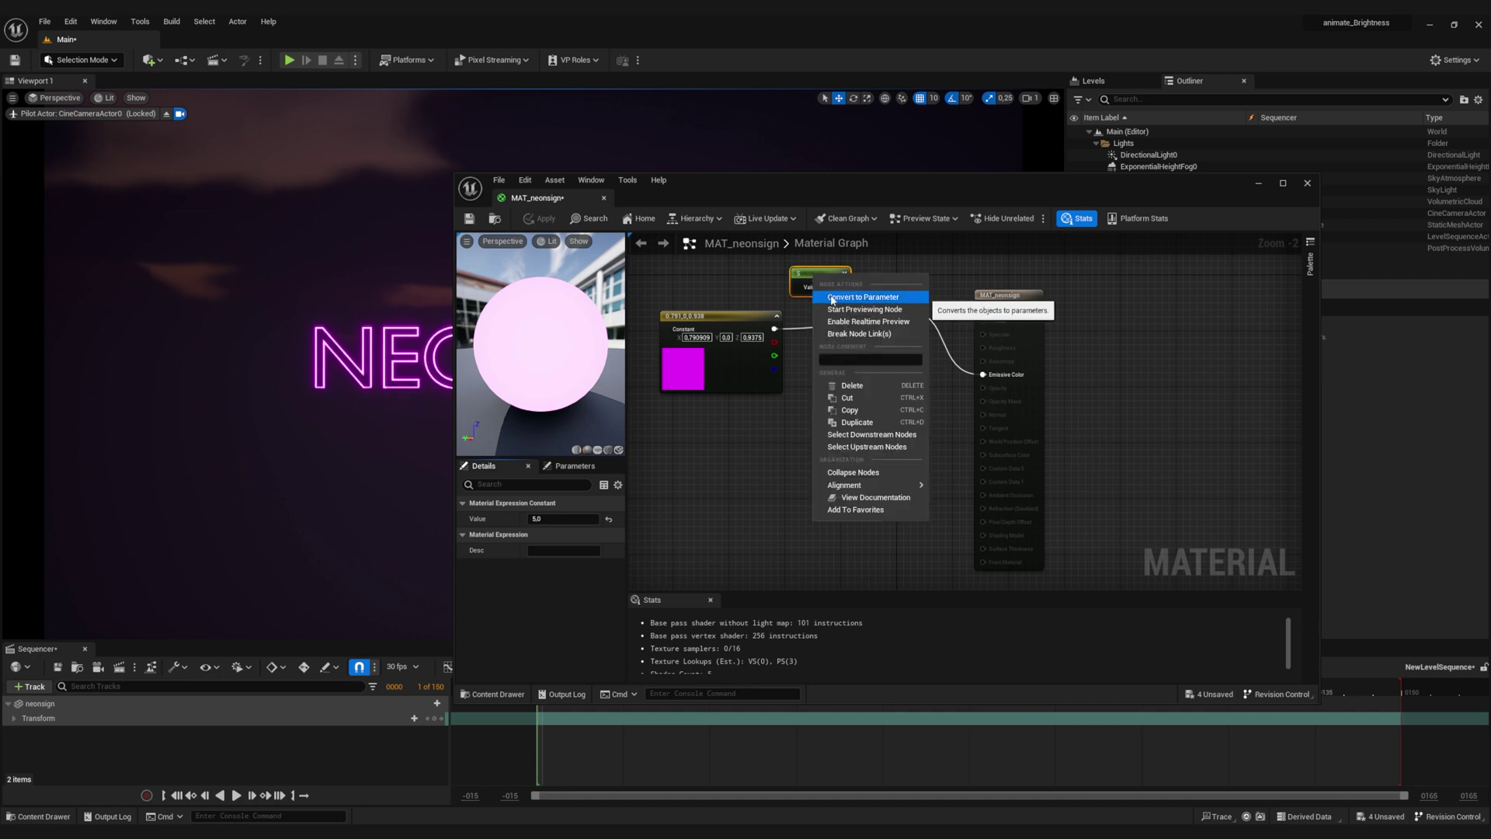
pyautogui.click(831, 297)
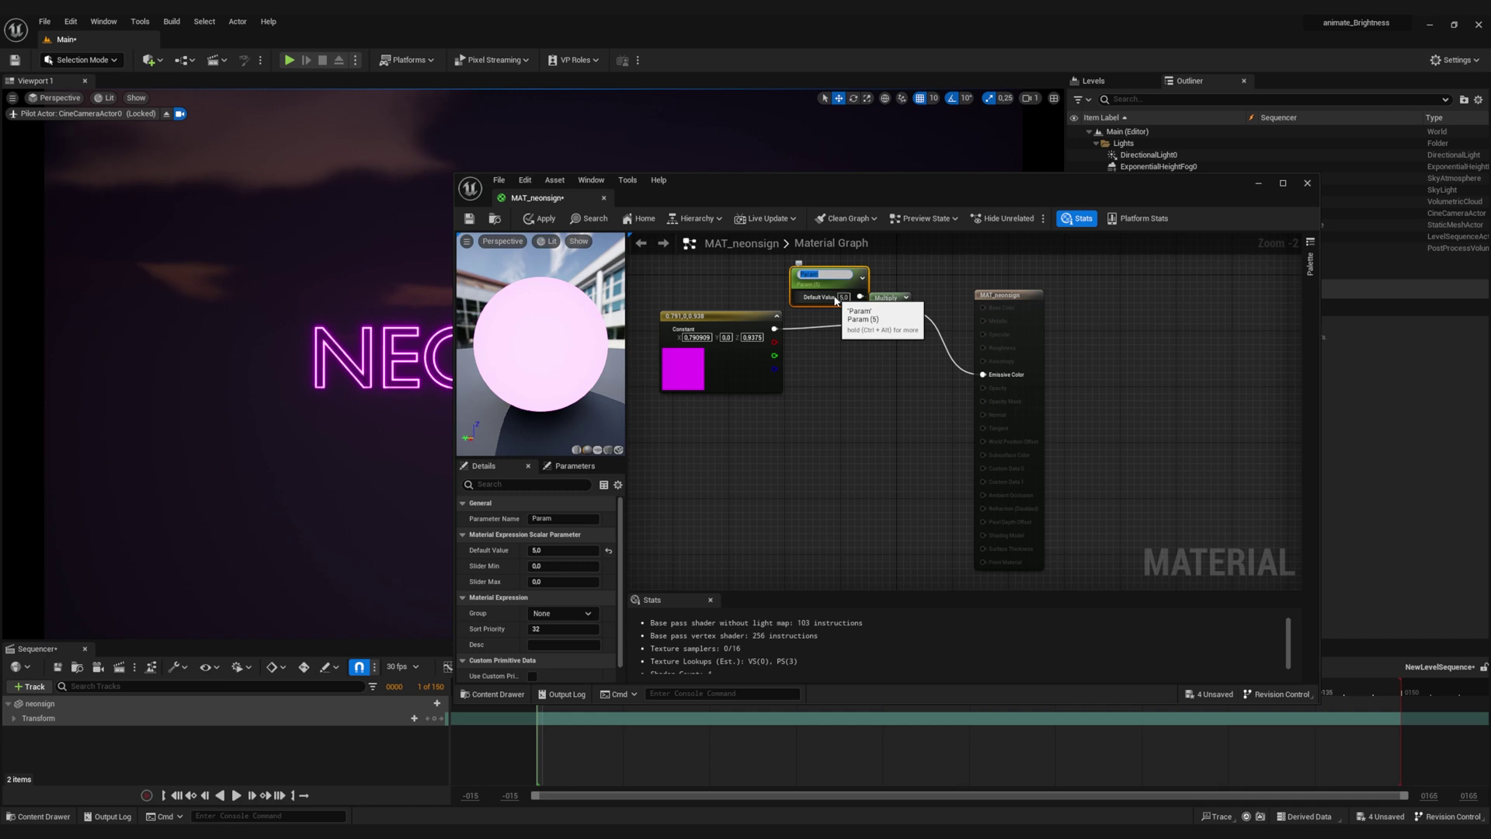
pyautogui.write('B')
pyautogui.write('ntensity')
pyautogui.press('Return')
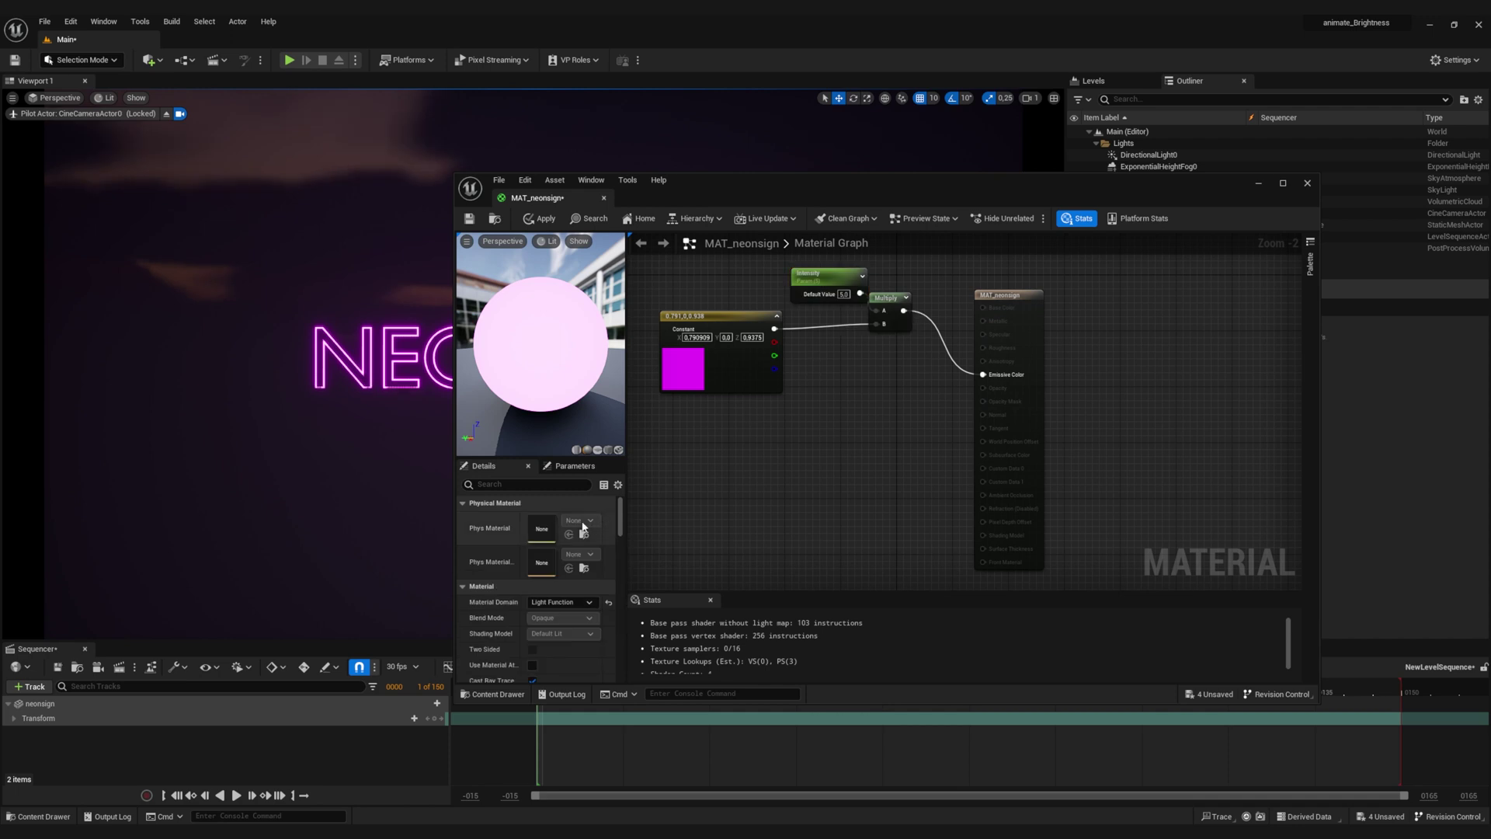
# Try a lower Intensity parameter value, apply the material, and set Intensity back to 5.
pyautogui.click(573, 466)
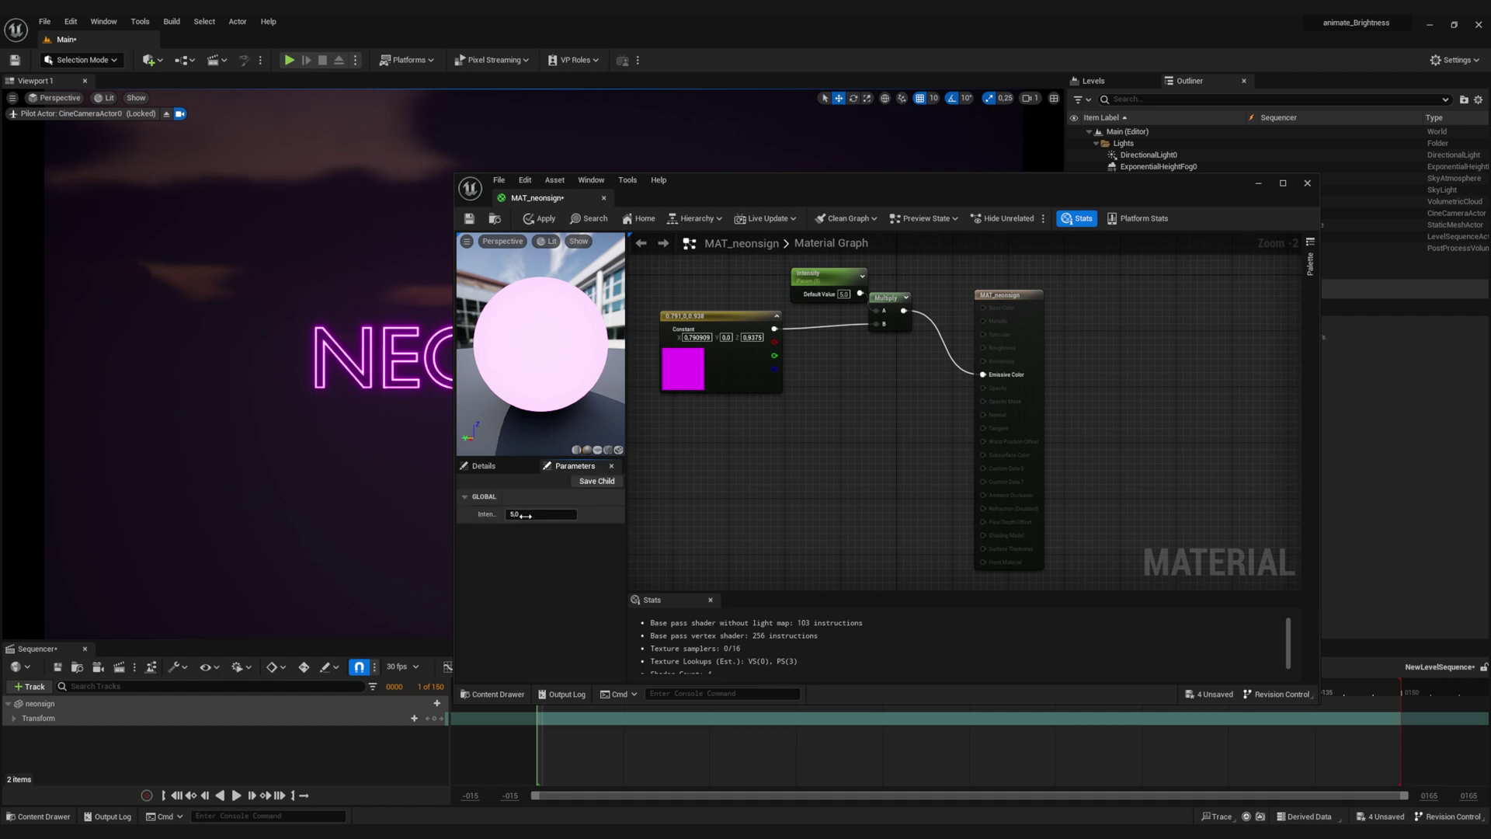
pyautogui.moveTo(485, 518)
pyautogui.mouseDown()
pyautogui.moveTo(459, 518)
pyautogui.moveTo(502, 507)
pyautogui.mouseUp()
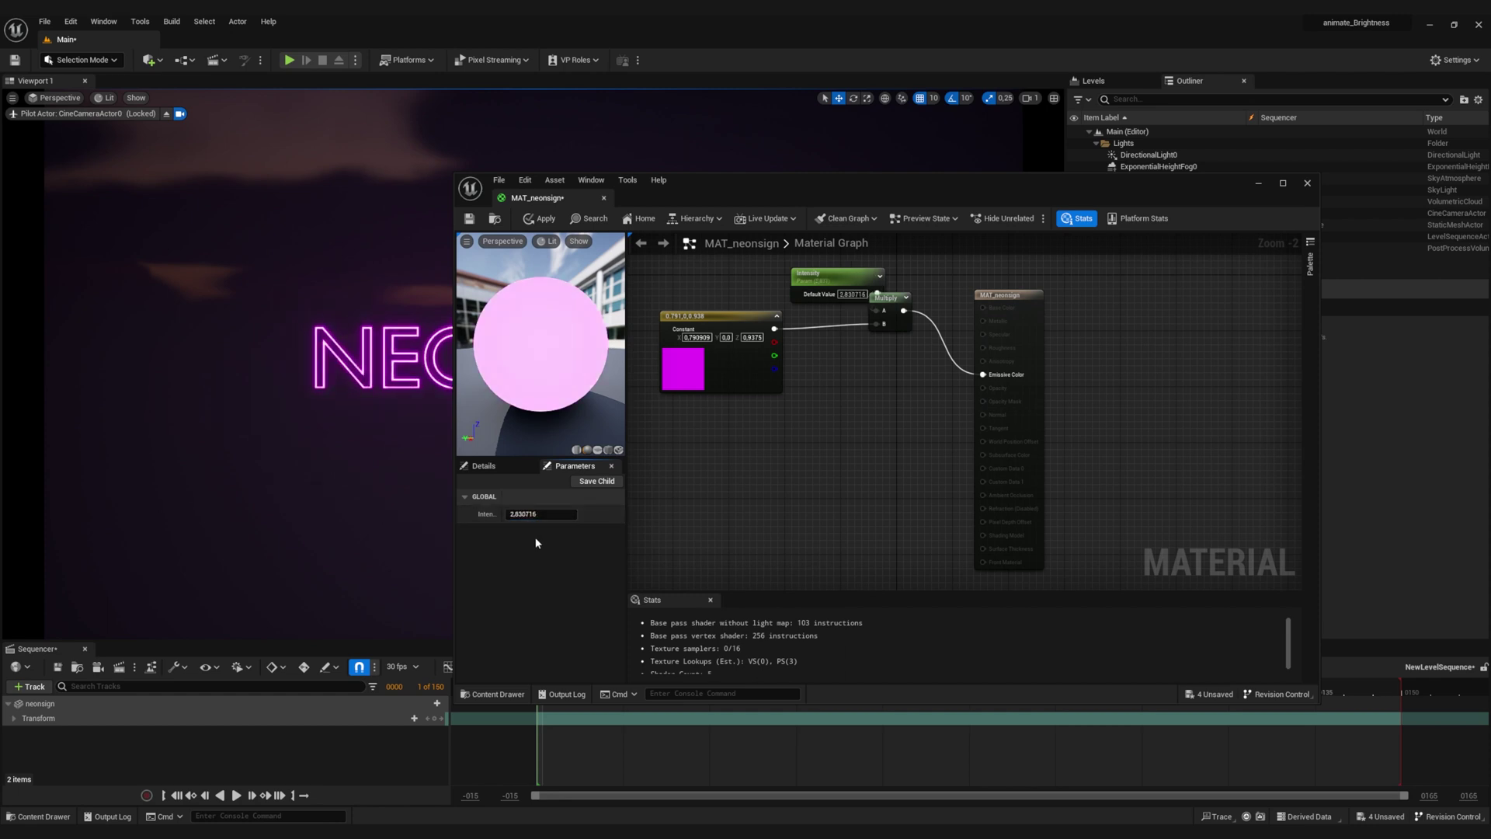
pyautogui.click(540, 218)
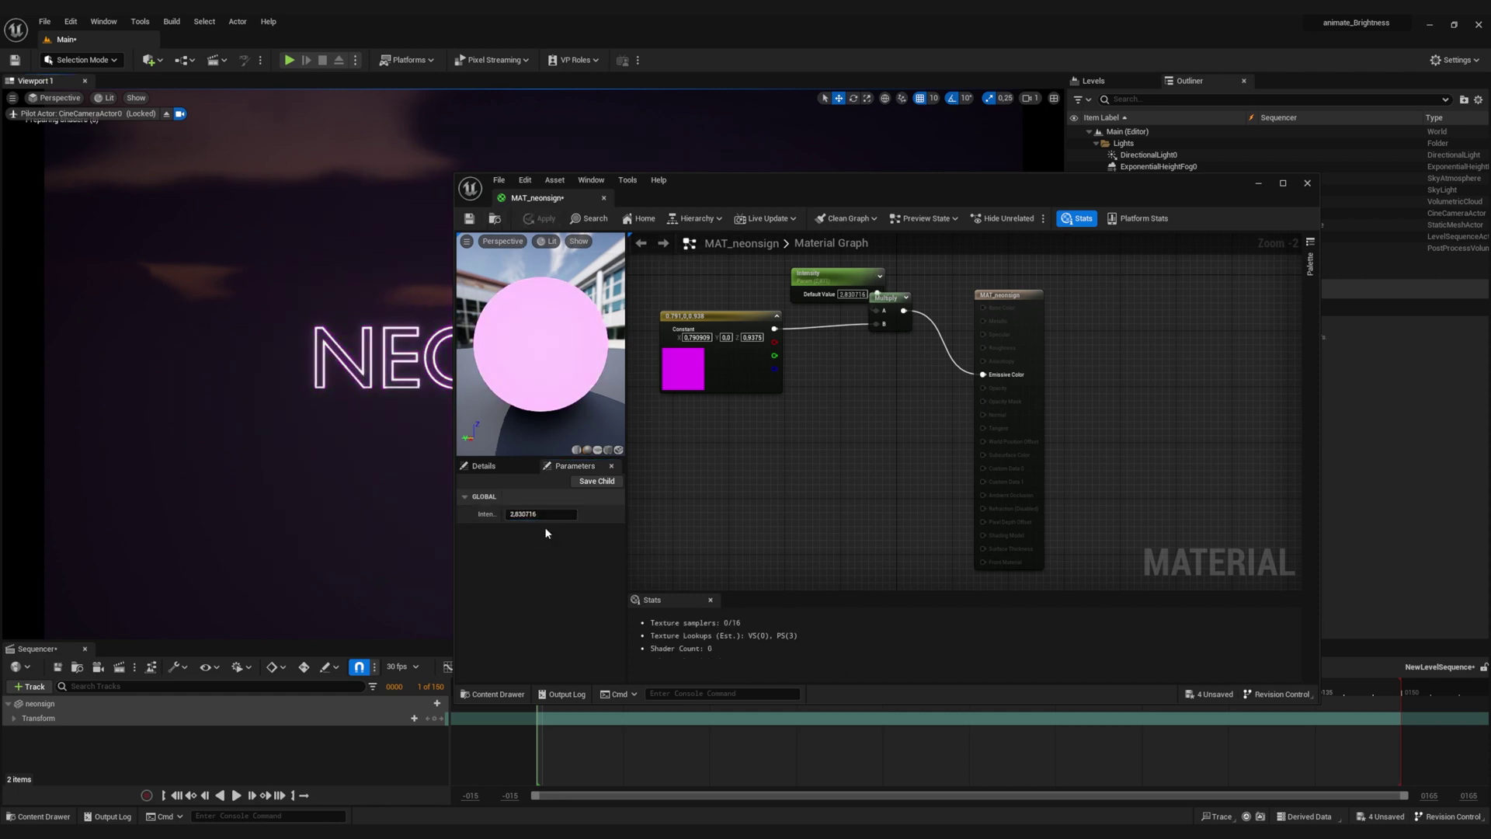
pyautogui.click(541, 513)
pyautogui.write('5.0')
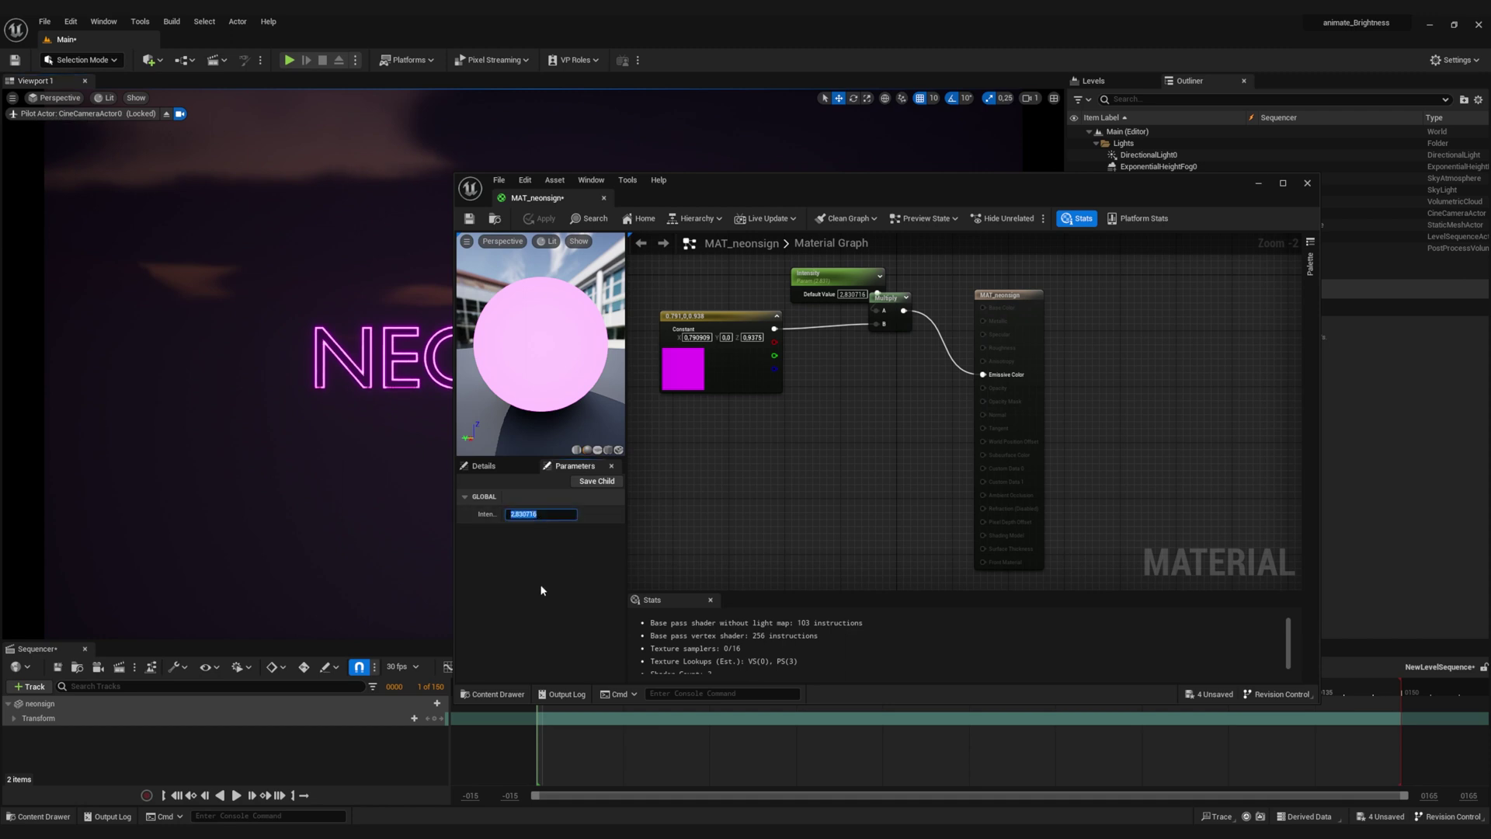
pyautogui.press('Return')
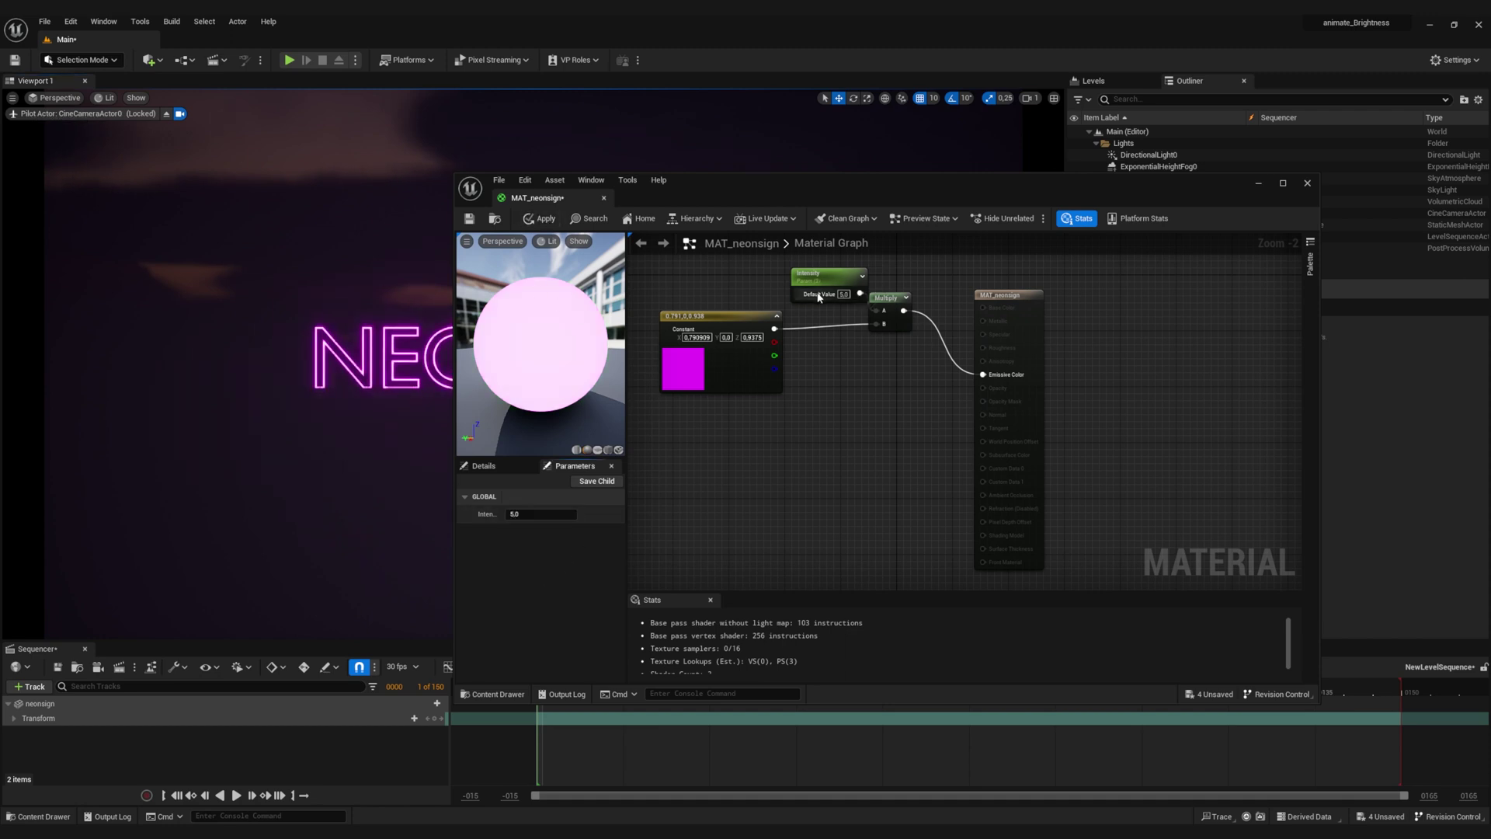
# Convert the magenta colour constant feeding the Multiply node into a parameter named Color and show the parameter list.
pyautogui.moveTo(715, 330); pyautogui.dragTo(743, 351)
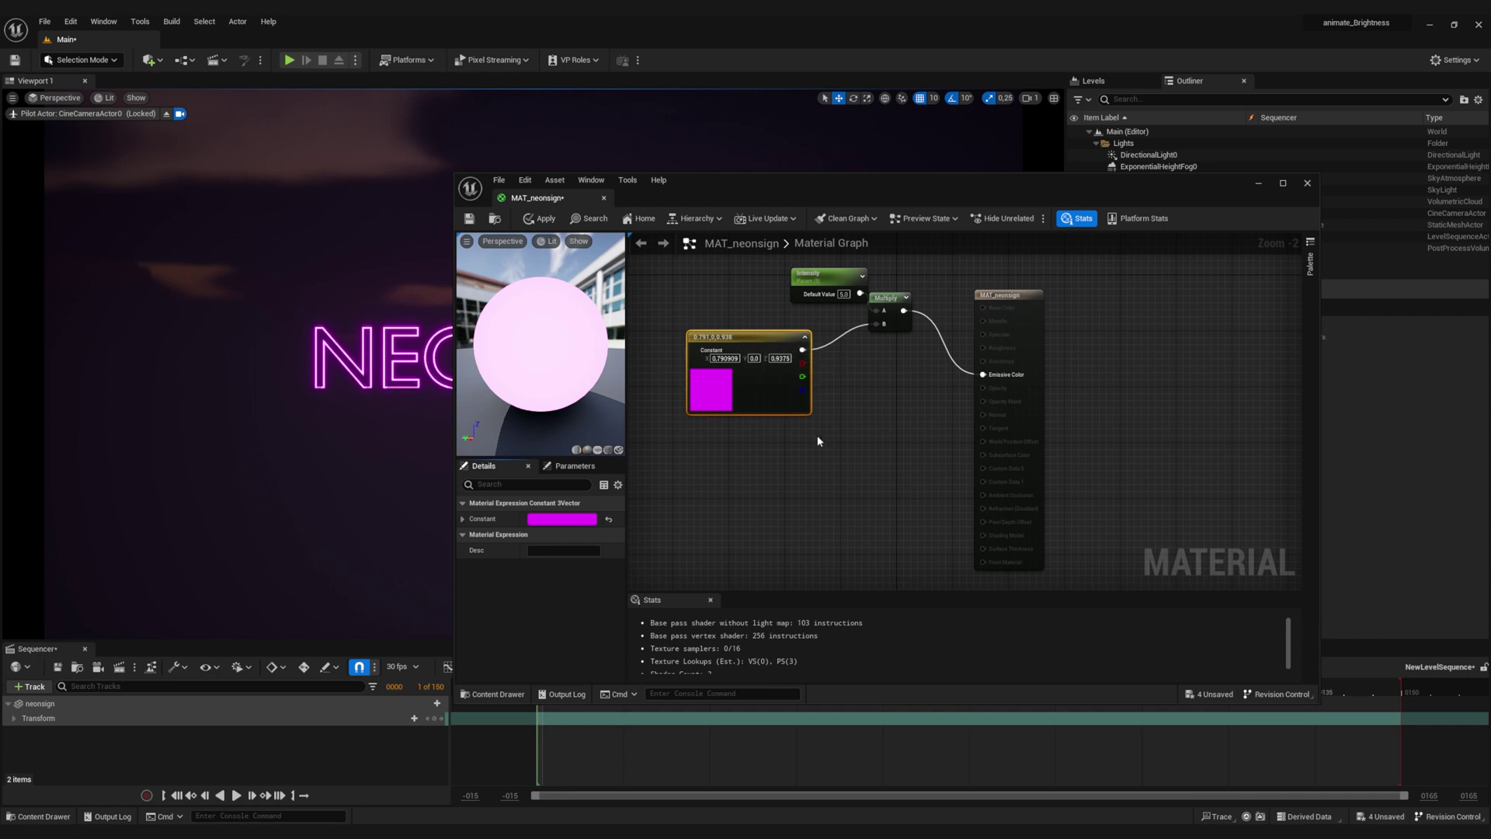
pyautogui.rightClick(722, 337)
pyautogui.click(778, 358)
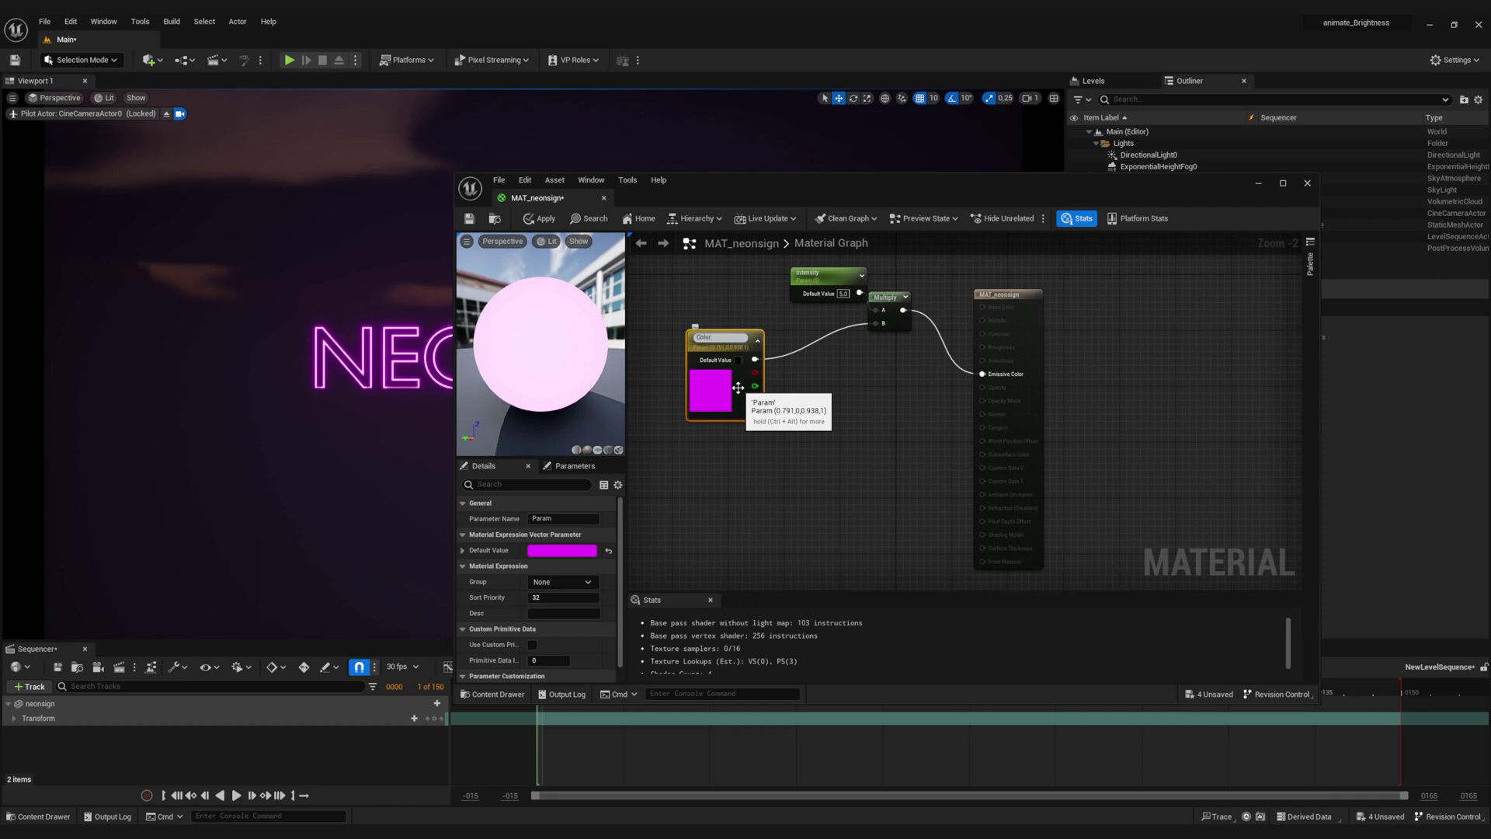
pyautogui.write('Color')
pyautogui.press('Return')
pyautogui.click(574, 466)
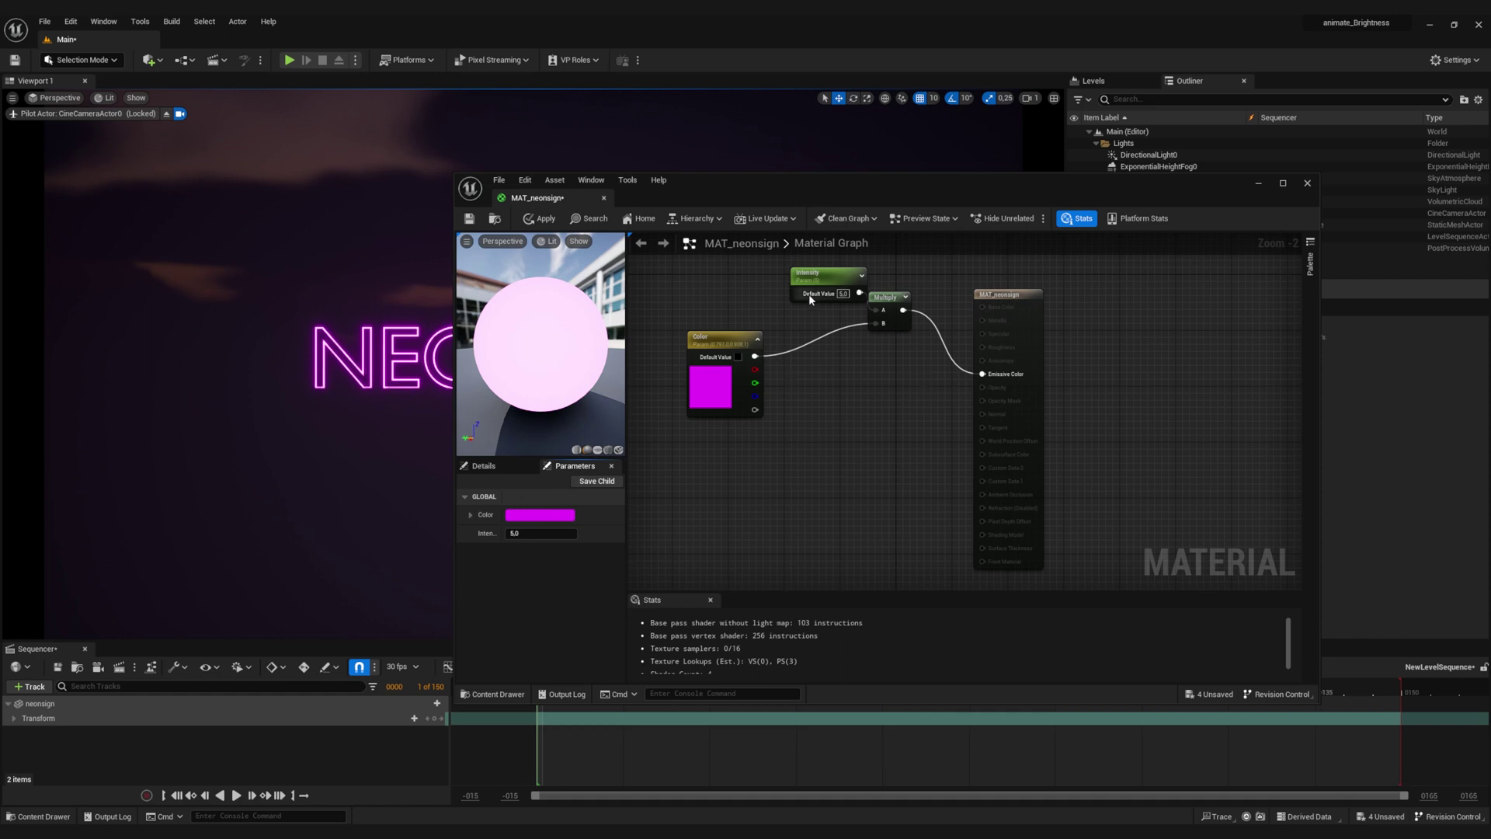
# Rearrange the Intensity, Multiply and material output nodes so the graph is neatly spaced.
pyautogui.moveTo(834, 281); pyautogui.dragTo(750, 282)
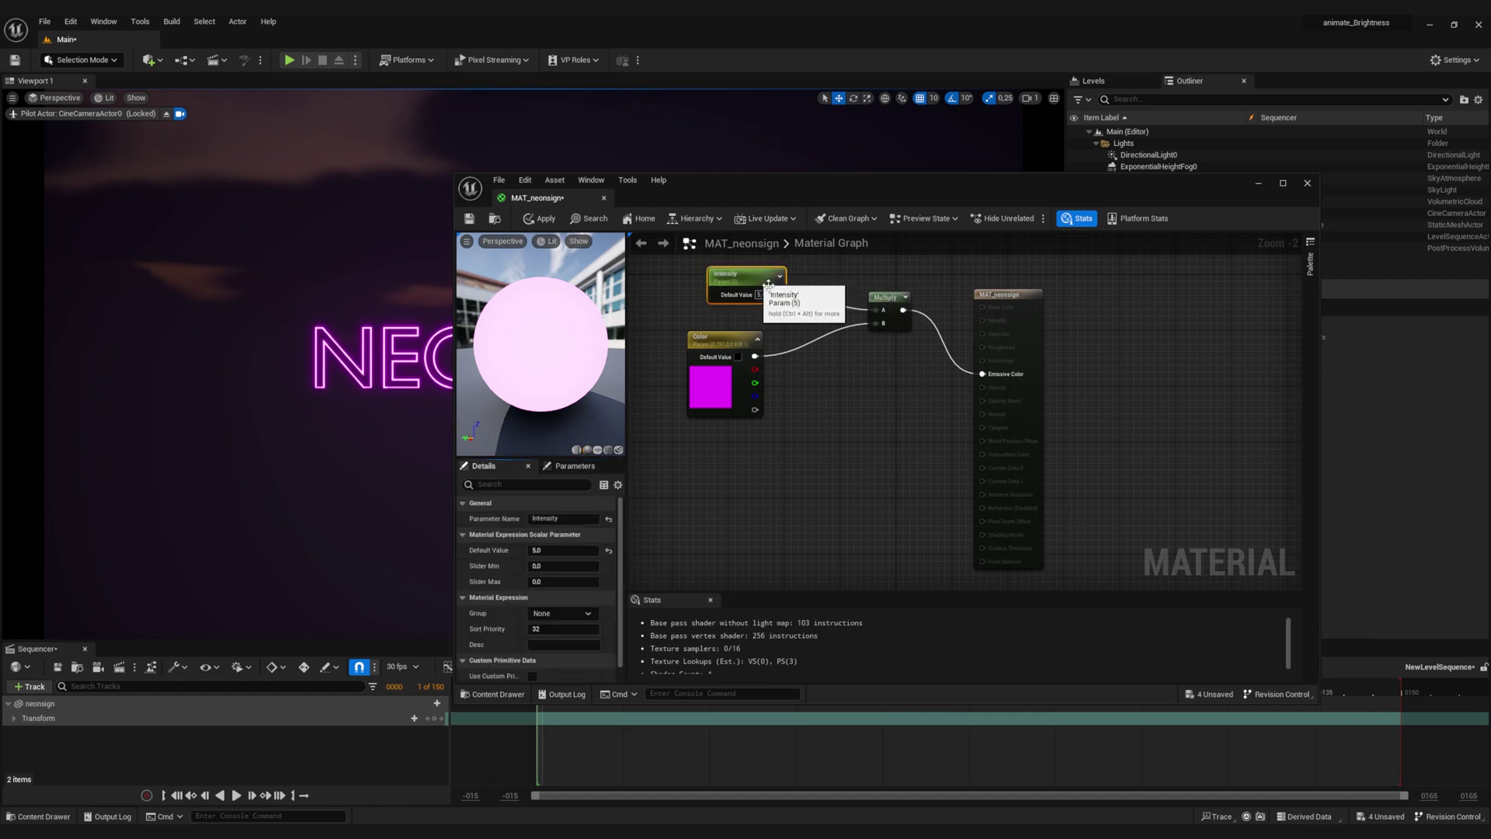
pyautogui.moveTo(889, 297); pyautogui.dragTo(860, 302)
pyautogui.moveTo(748, 274); pyautogui.dragTo(754, 275)
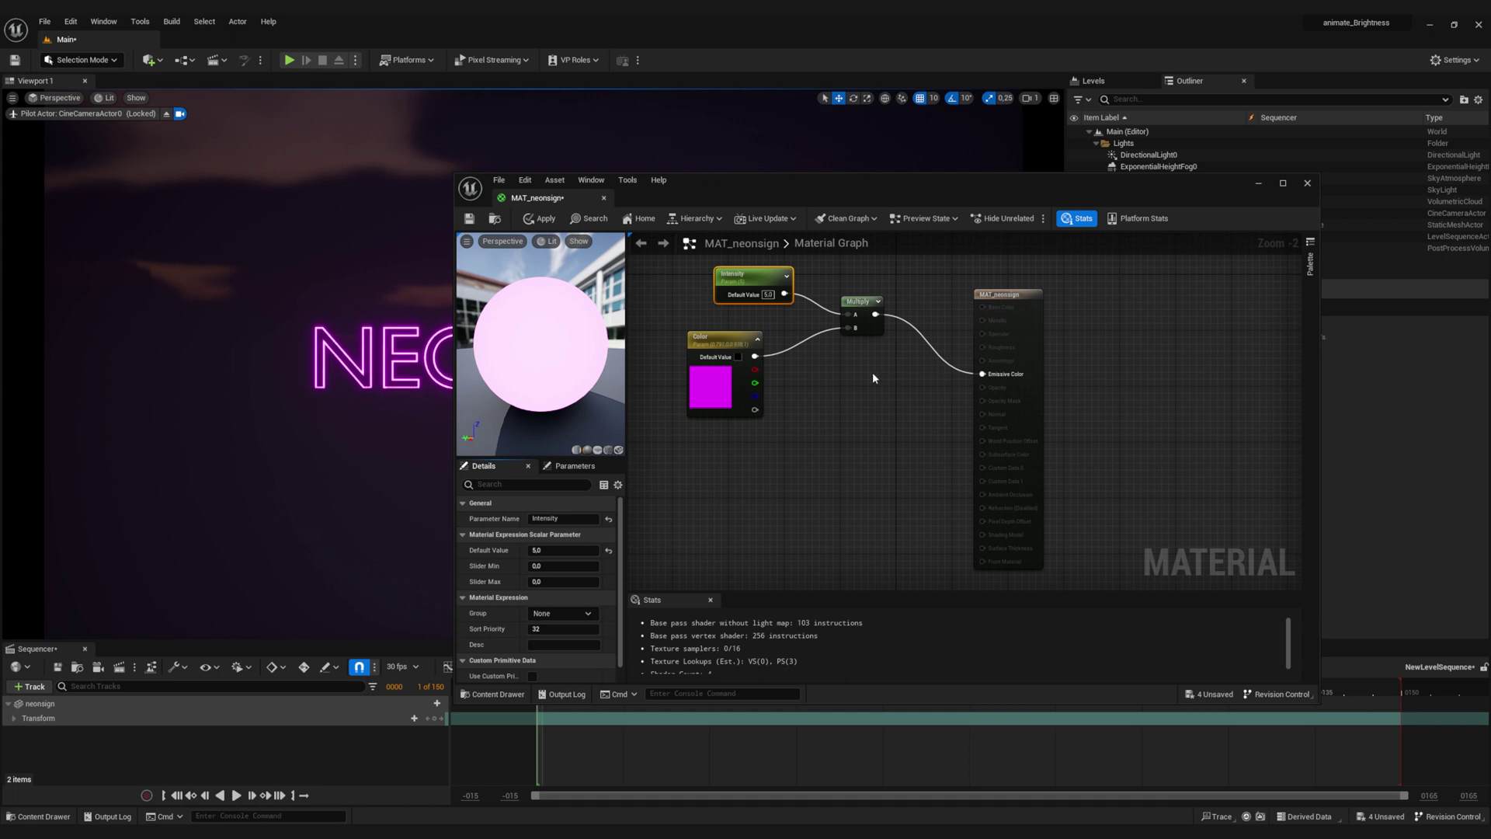
pyautogui.moveTo(1002, 295)
pyautogui.mouseDown()
pyautogui.moveTo(1044, 304)
pyautogui.moveTo(1008, 292)
pyautogui.mouseUp()
# Check the exposed Color and Intensity parameters, apply the material and close its editor.
pyautogui.click(575, 465)
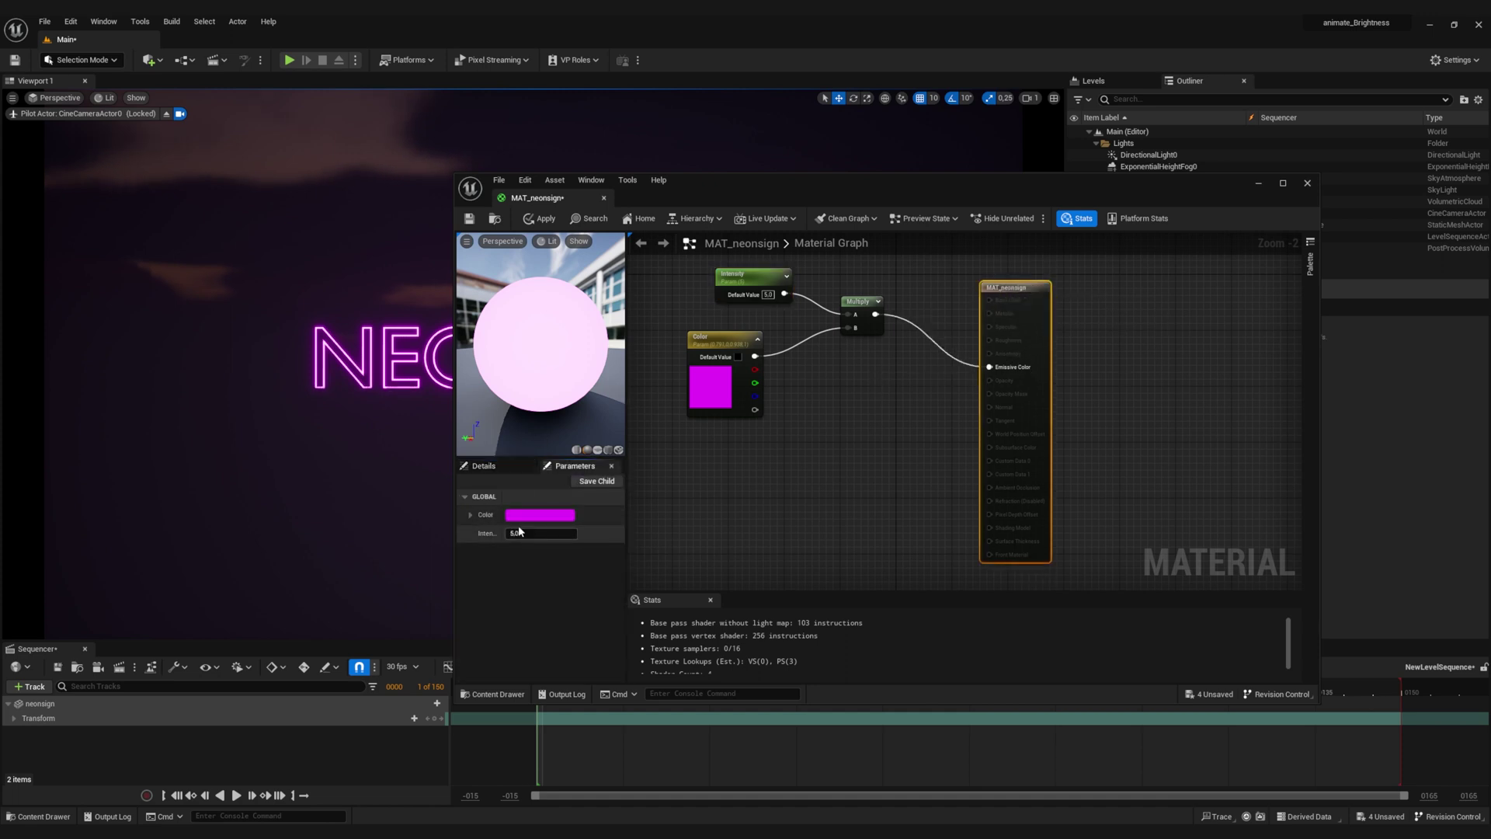
pyautogui.click(540, 218)
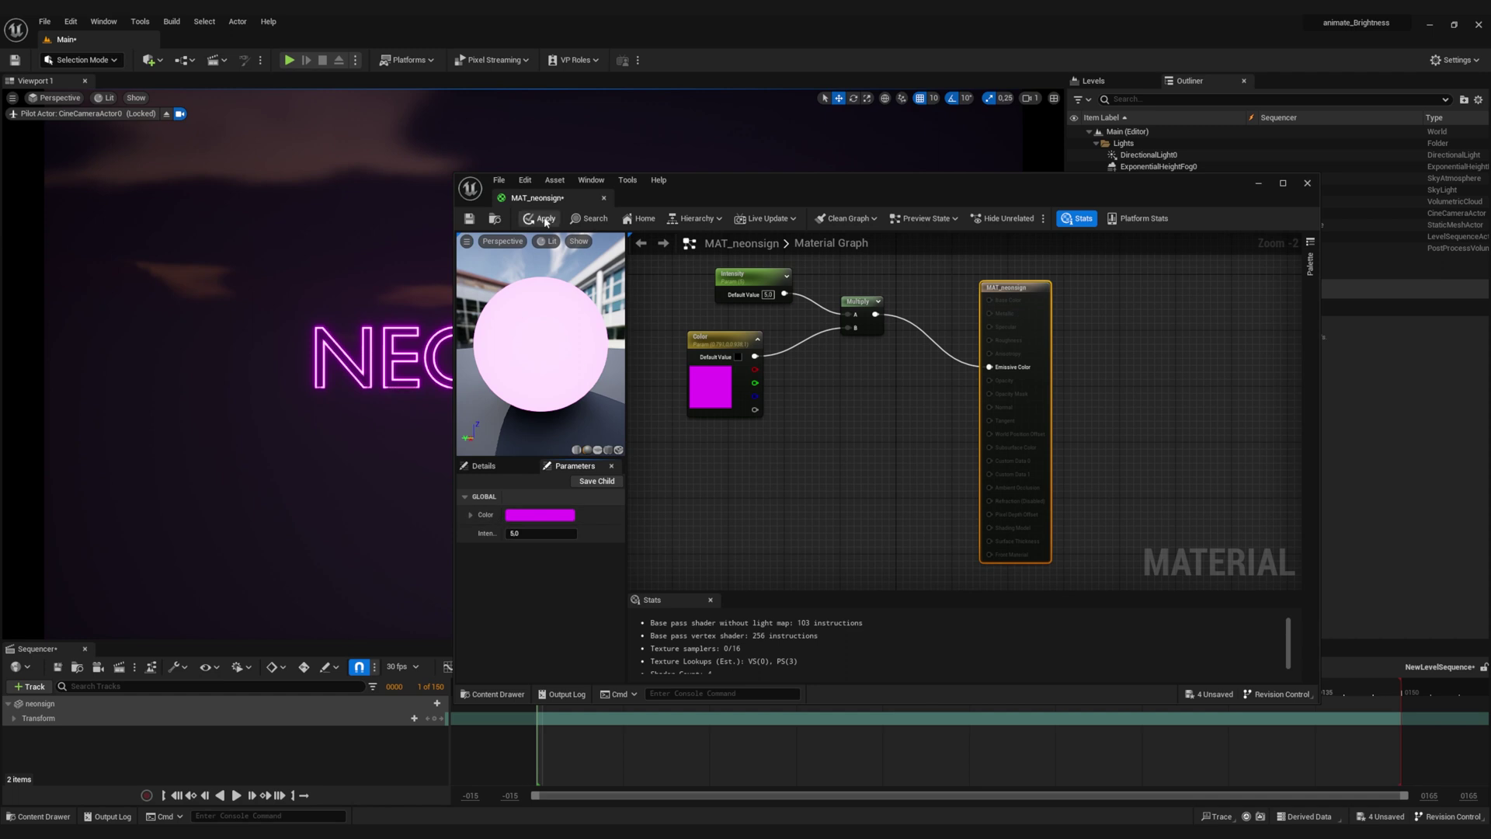
pyautogui.click(1307, 183)
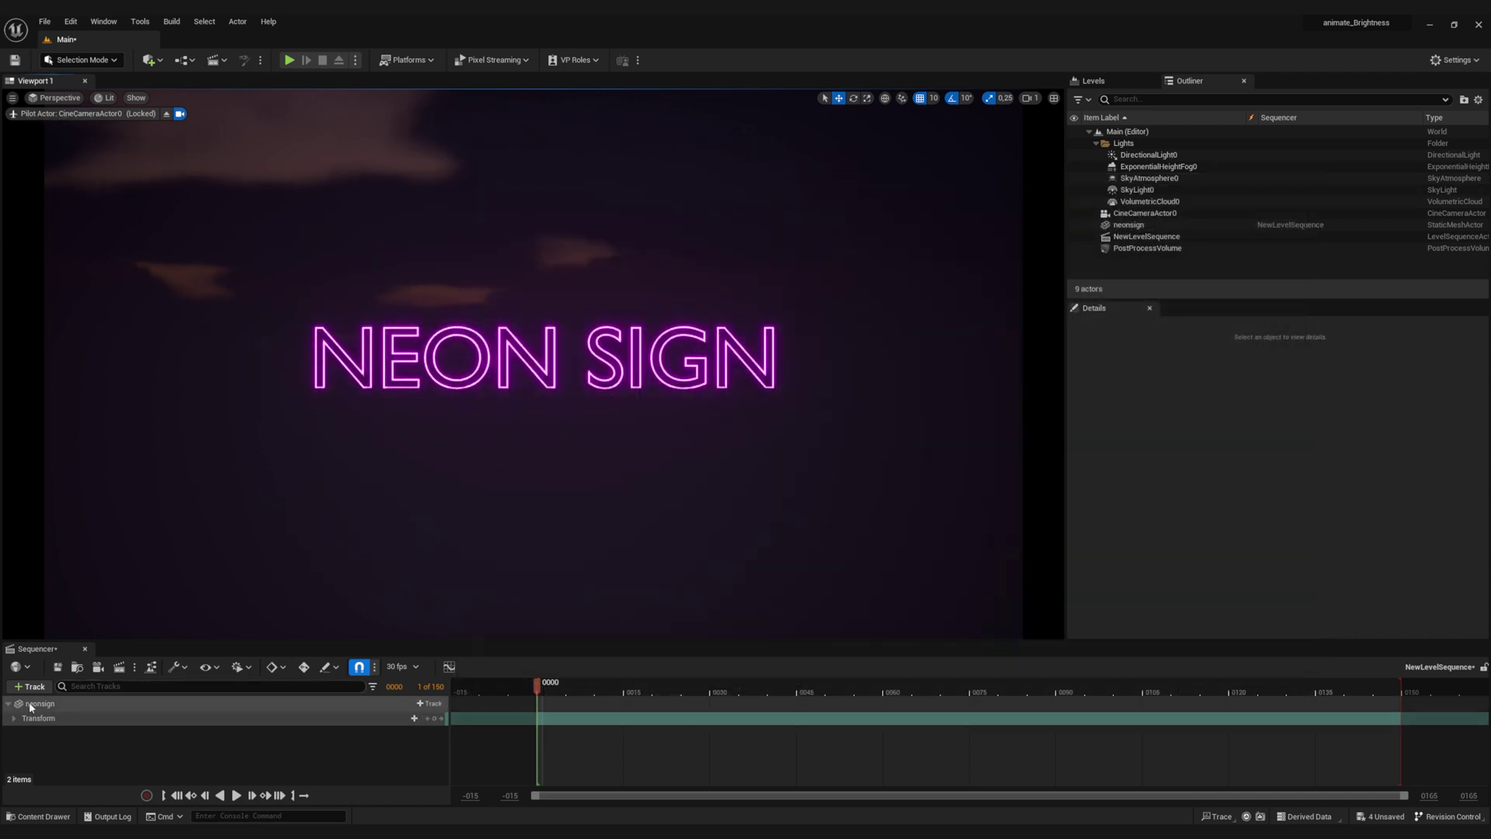
# Add the neonsign actor's StaticMeshComponent0 to the sequence and give it a material track for Element 0.
pyautogui.click(422, 704)
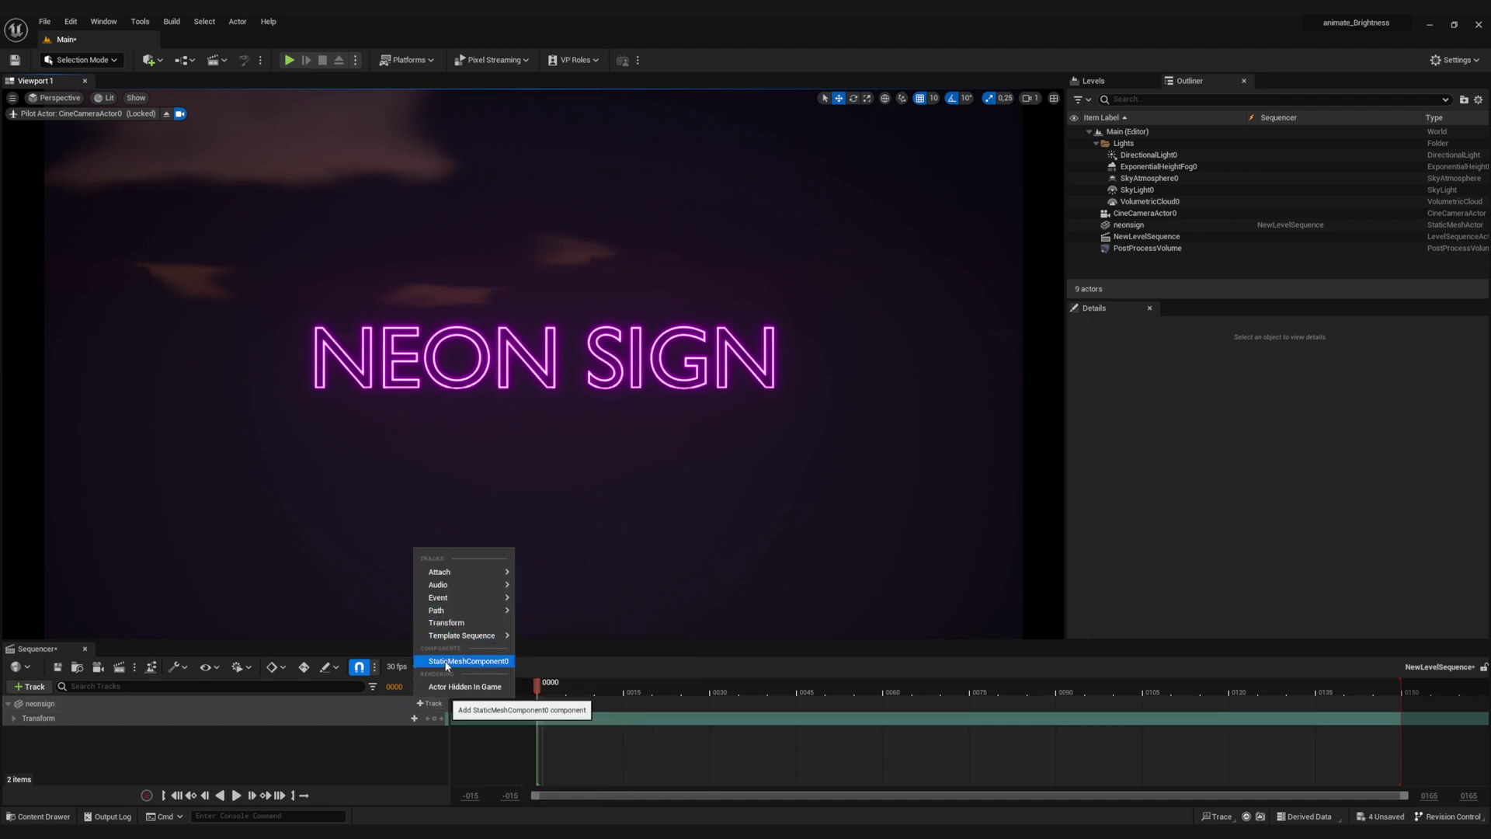
pyautogui.click(446, 663)
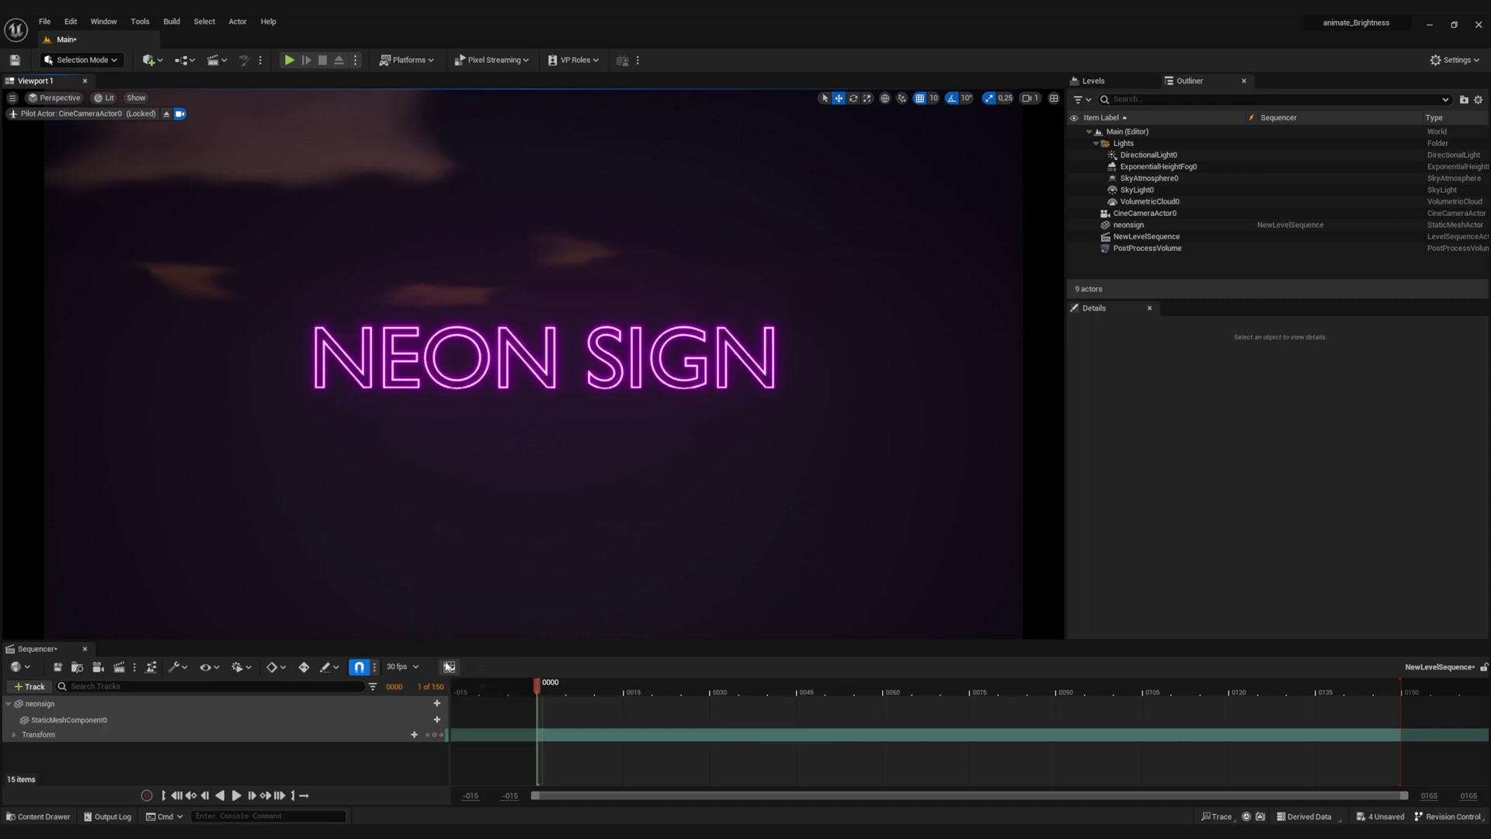
pyautogui.click(437, 723)
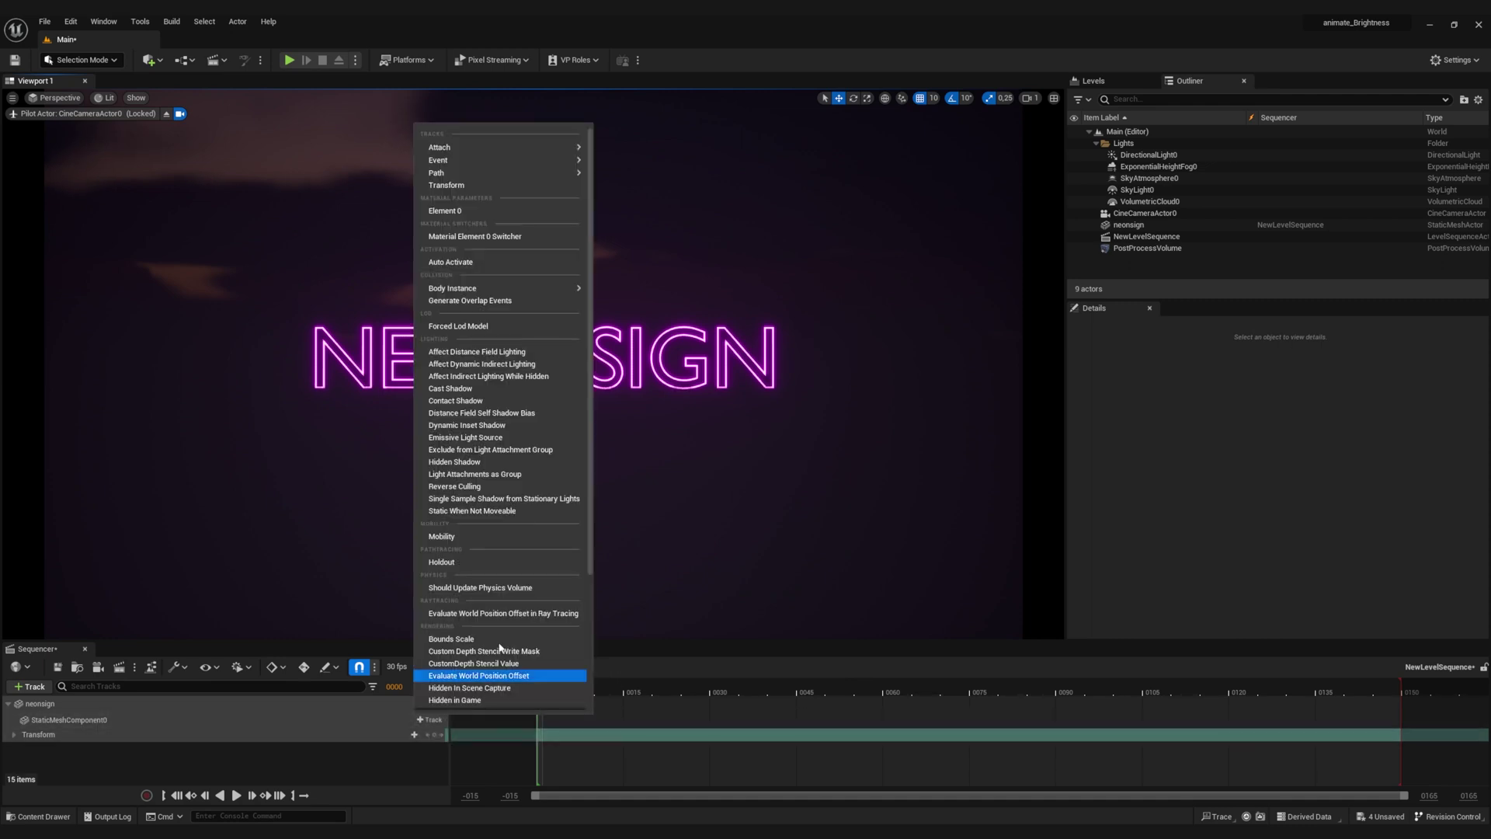
pyautogui.click(439, 211)
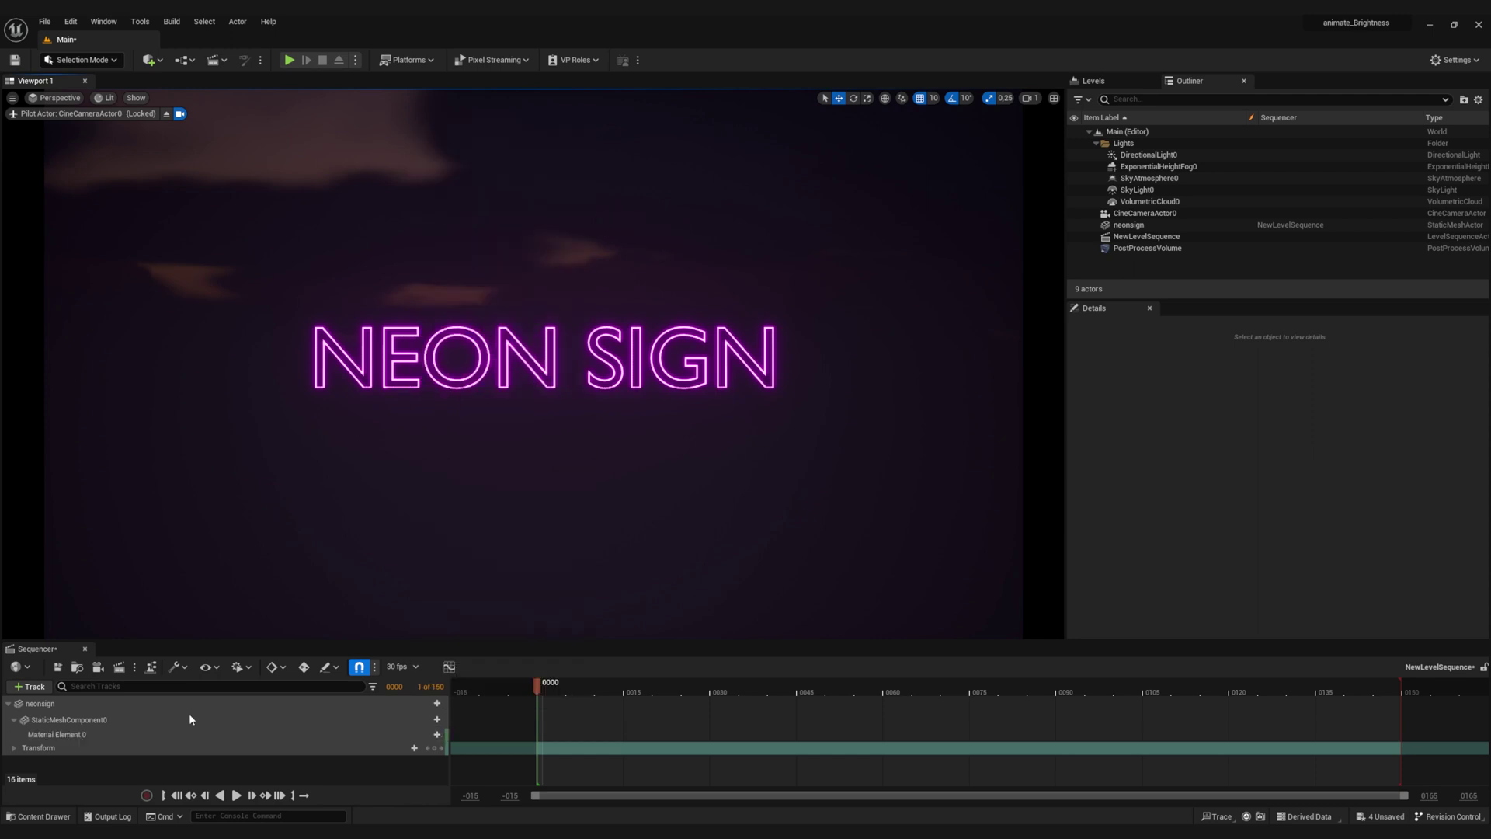
# Add the Color and Intensity parameters to the Material Element 0 track and look through their channels.
pyautogui.click(70, 735)
pyautogui.click(414, 734)
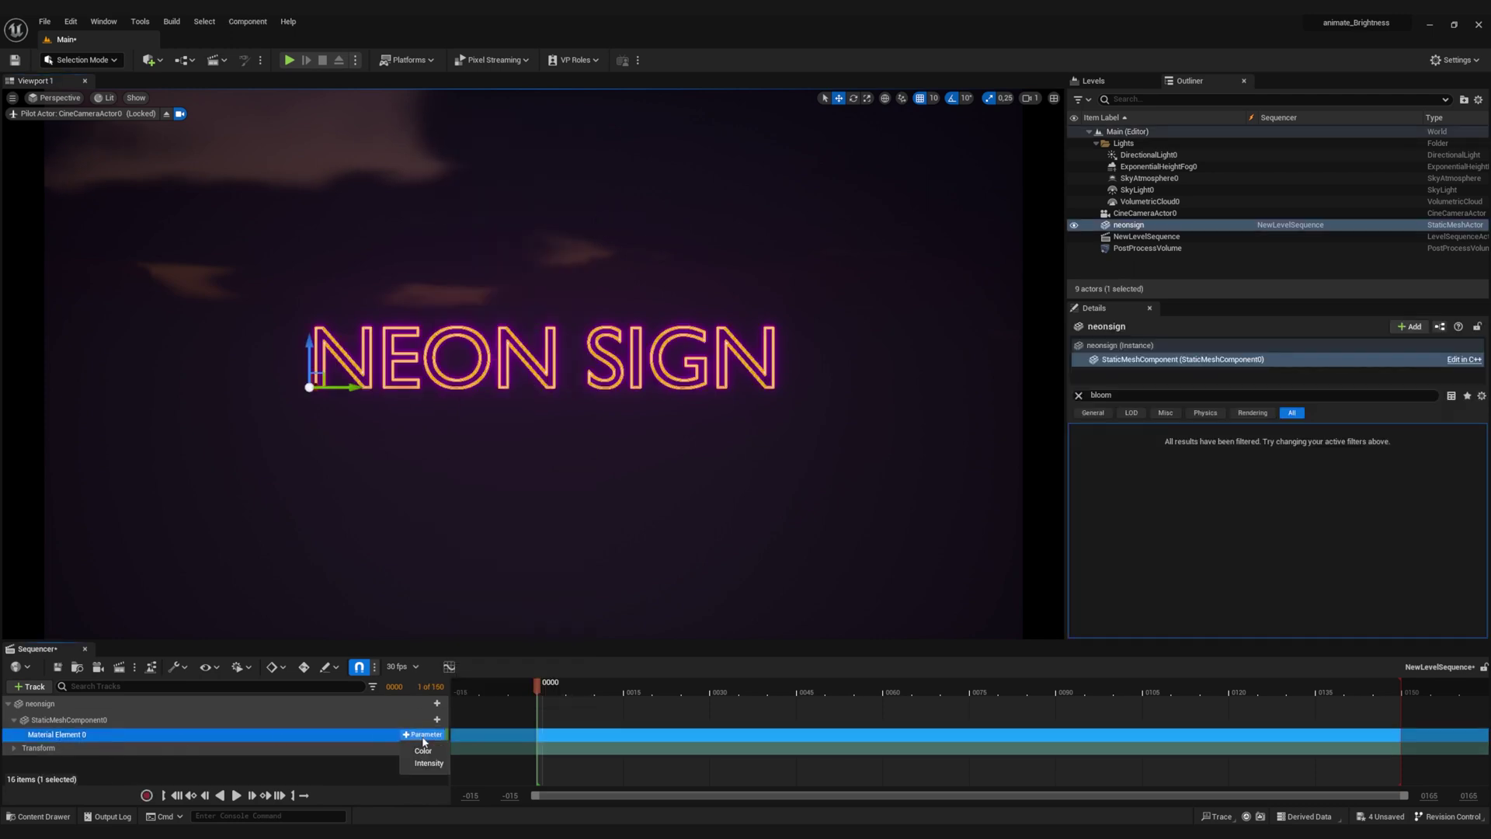
pyautogui.click(424, 751)
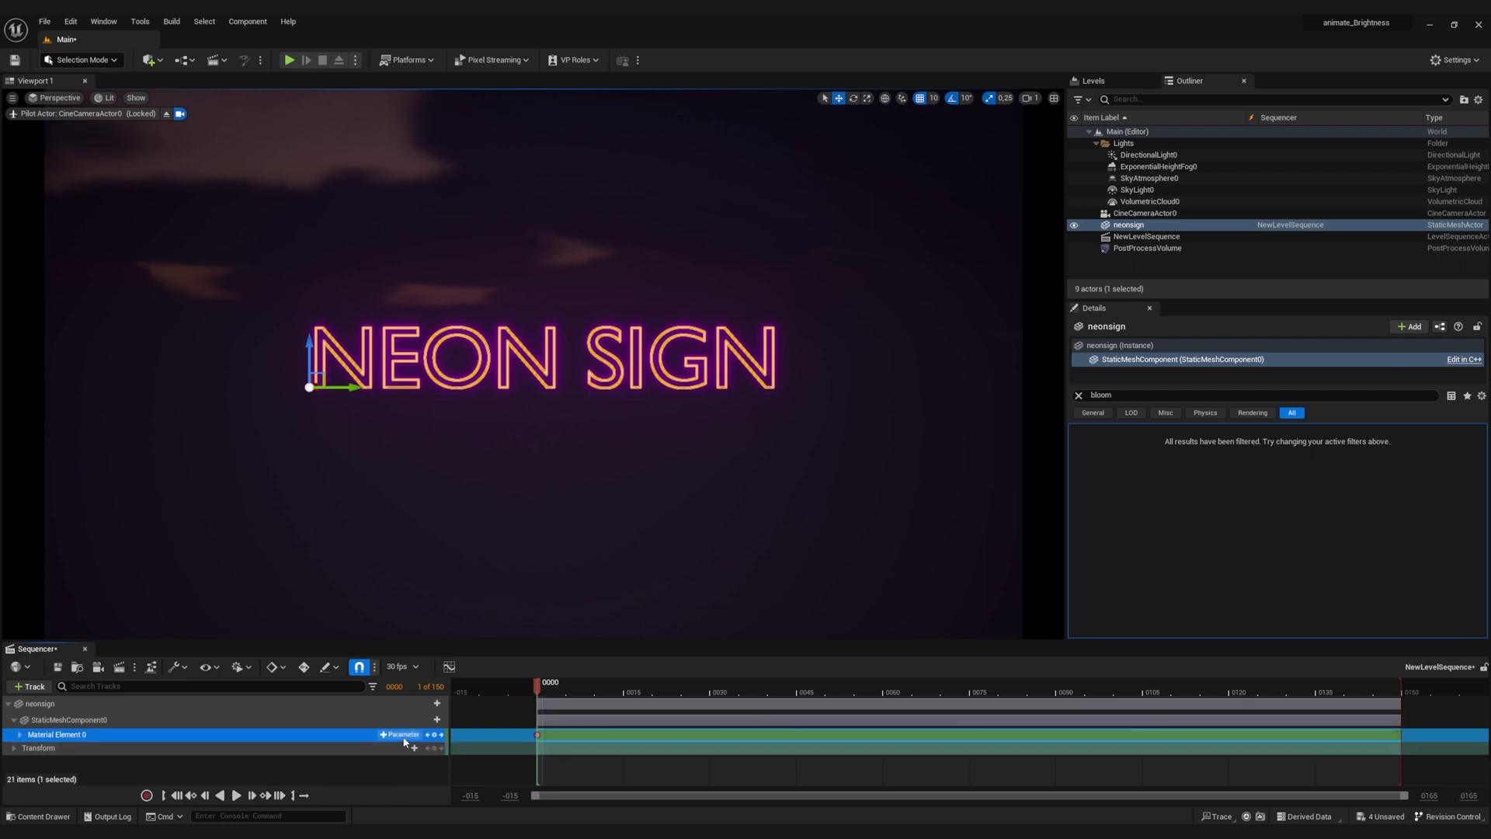
pyautogui.click(20, 736)
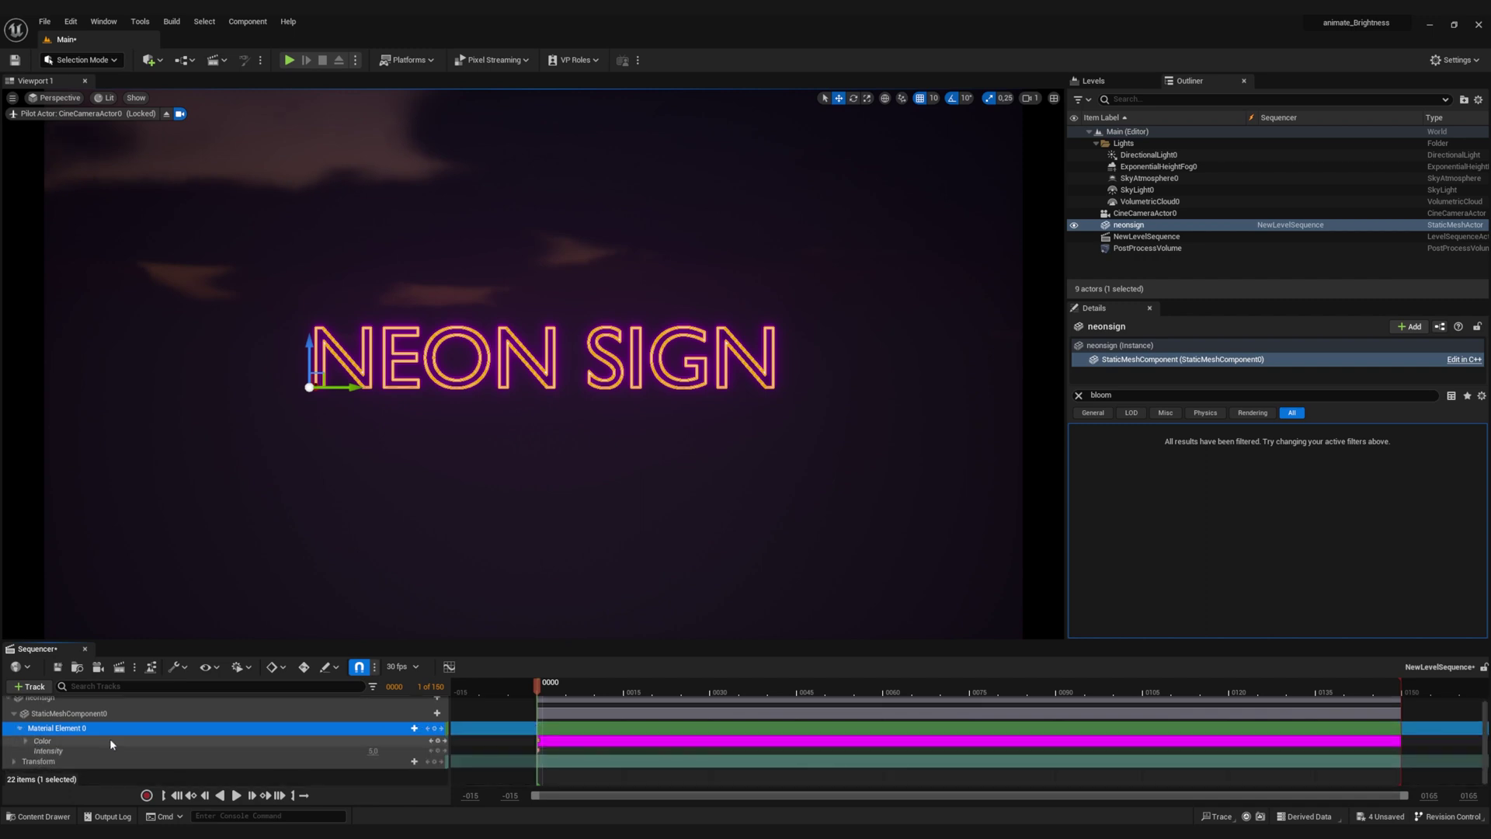
pyautogui.scroll(-1, 47, 749)
pyautogui.click(43, 743)
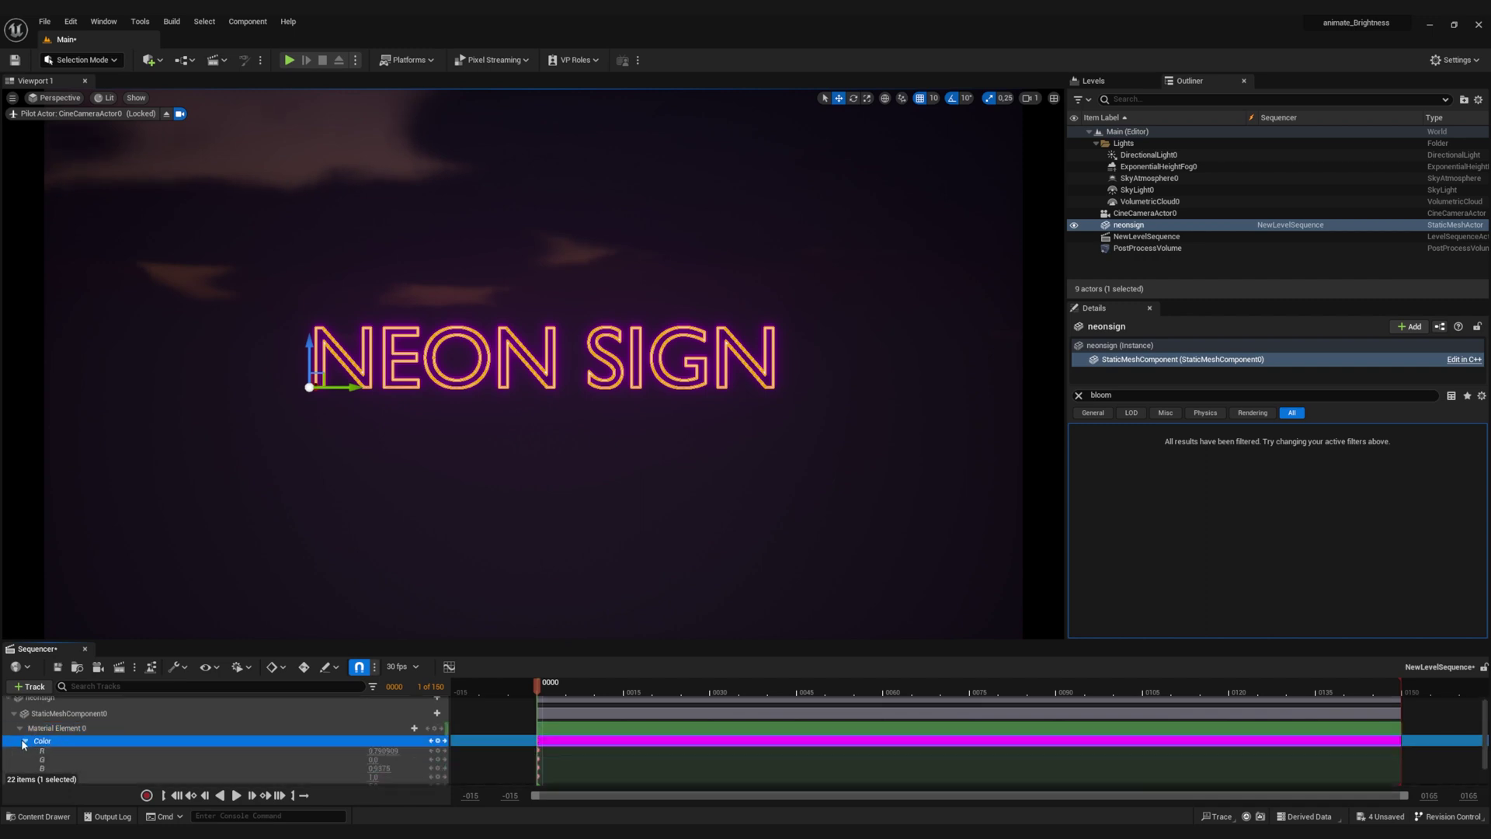
pyautogui.click(38, 761)
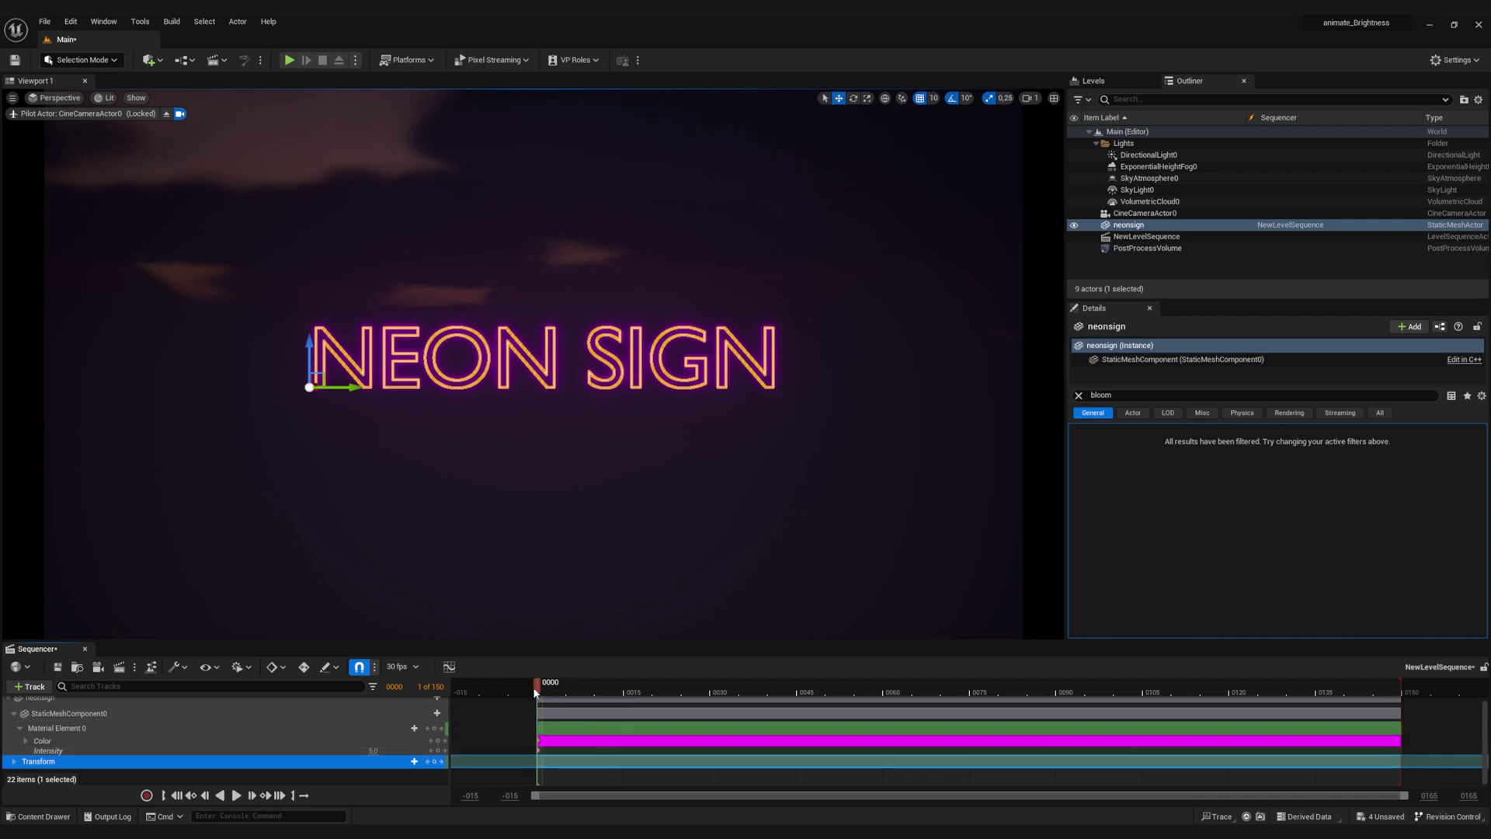
# Key the Intensity parameter at 0 on frame 10 of the sequence.
pyautogui.moveTo(534, 691)
pyautogui.mouseDown()
pyautogui.moveTo(562, 691)
pyautogui.moveTo(543, 691)
pyautogui.mouseUp()
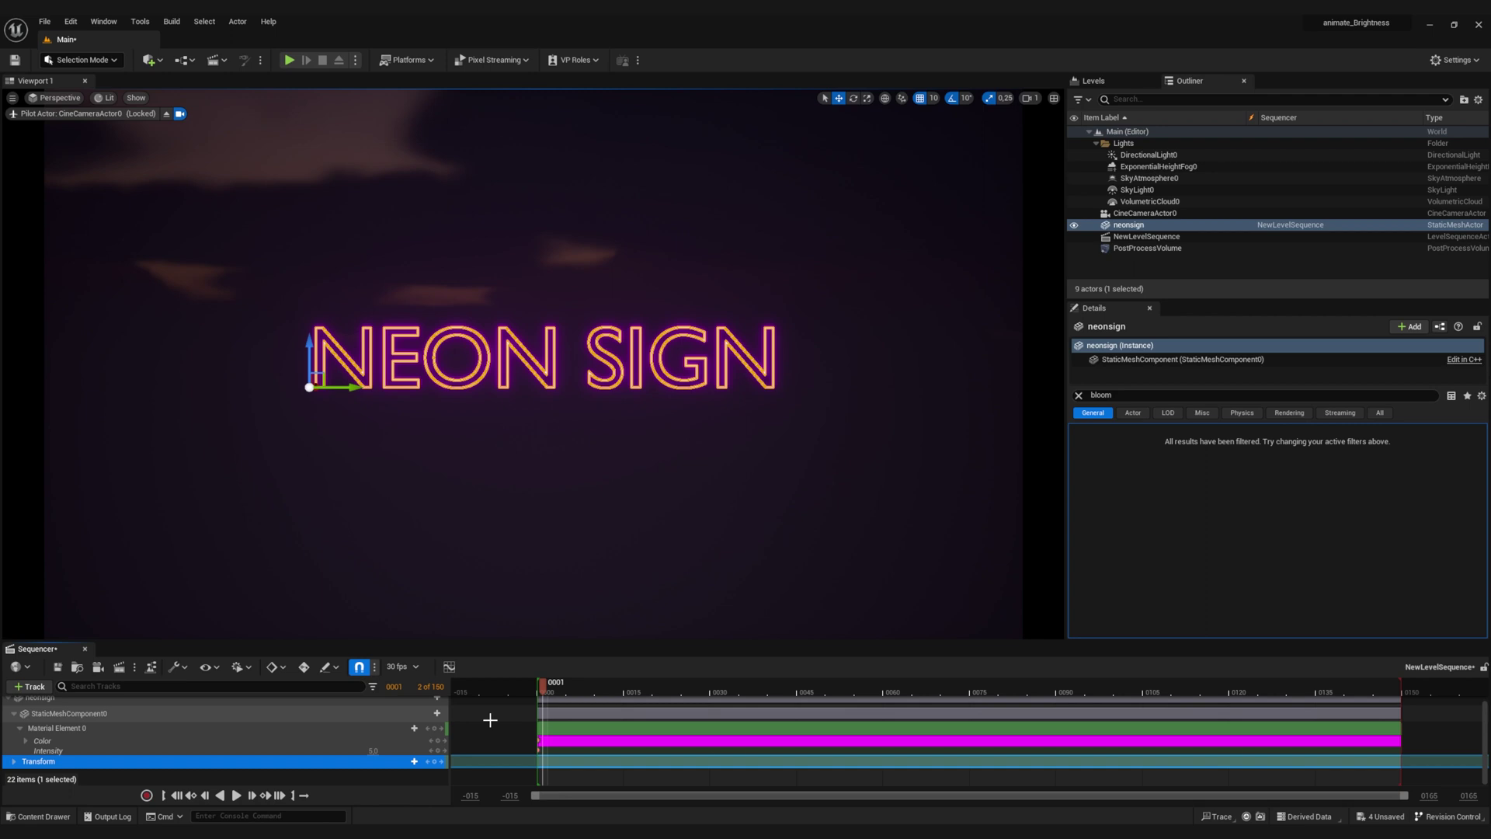
pyautogui.moveTo(543, 691); pyautogui.dragTo(602, 687)
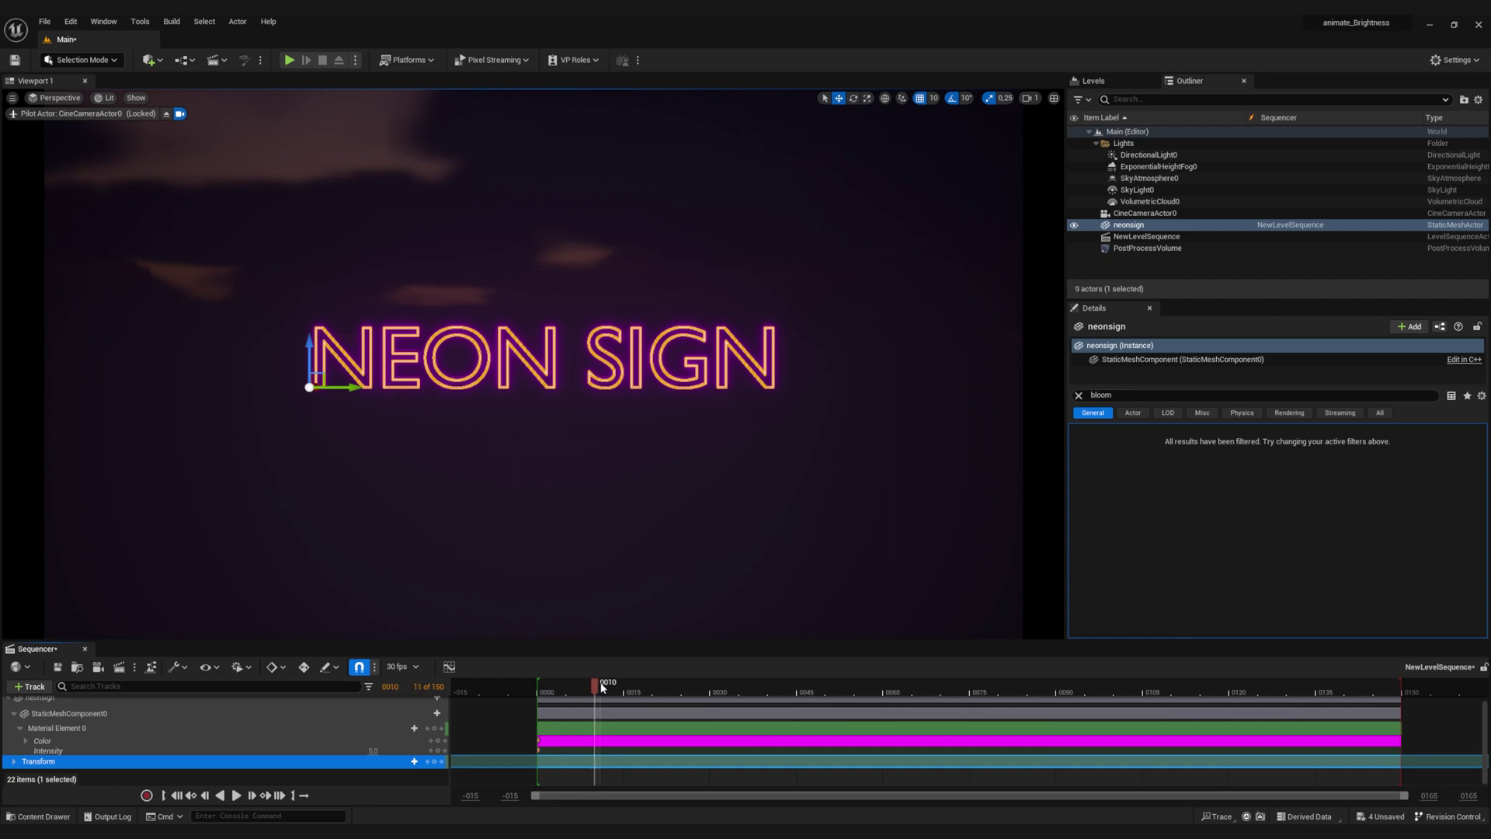
pyautogui.click(373, 750)
pyautogui.write('0')
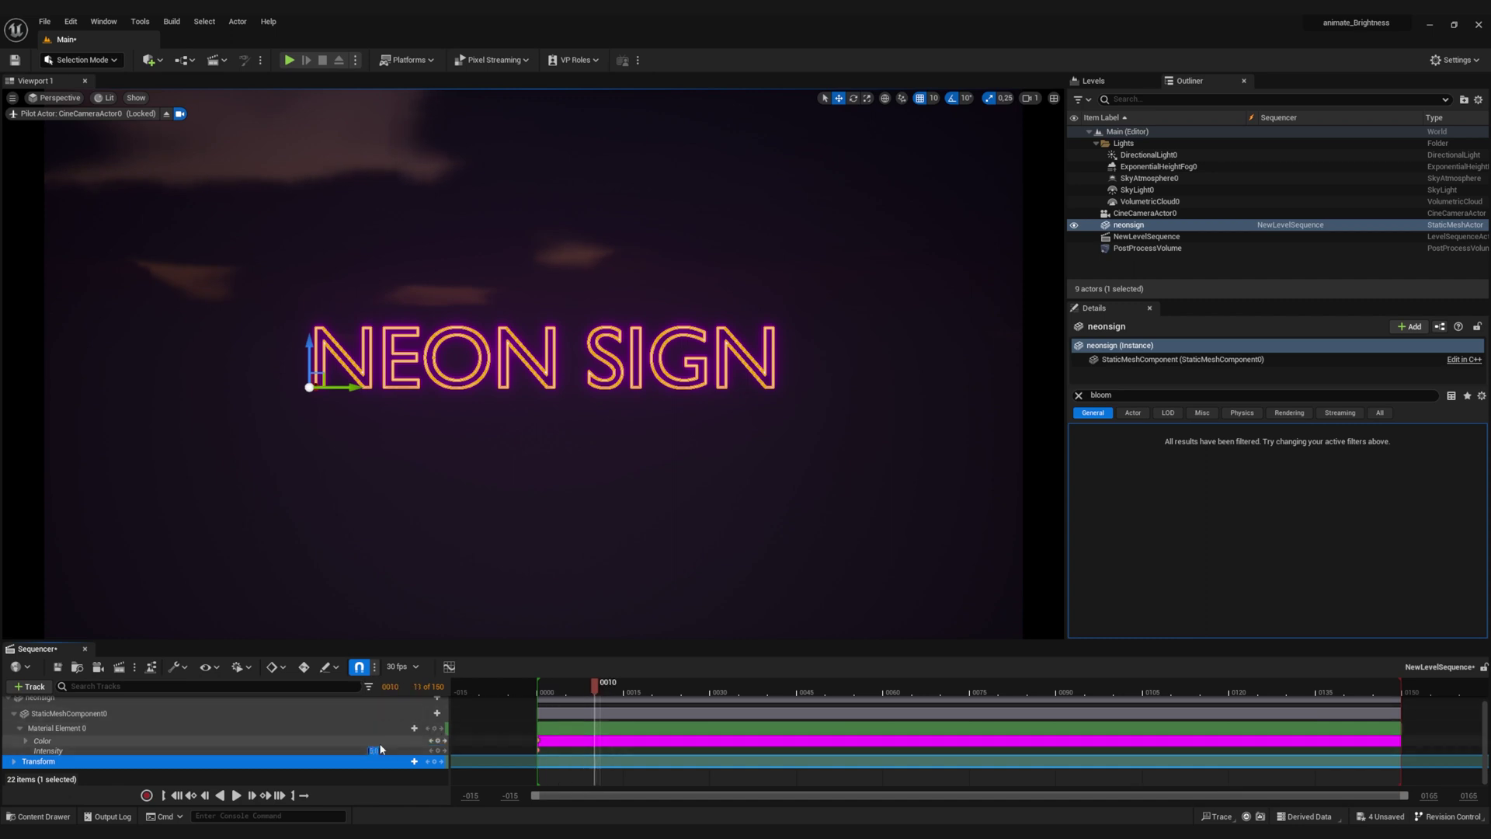
pyautogui.click(379, 776)
# Preview the brightness fade, try moving the Intensity key on frame 10 earlier, and undo that move.
pyautogui.moveTo(595, 687); pyautogui.dragTo(557, 689)
pyautogui.press('space')
pyautogui.moveTo(595, 748); pyautogui.dragTo(560, 746)
pyautogui.hotkey('ctrl', 'z')
pyautogui.click(592, 747)
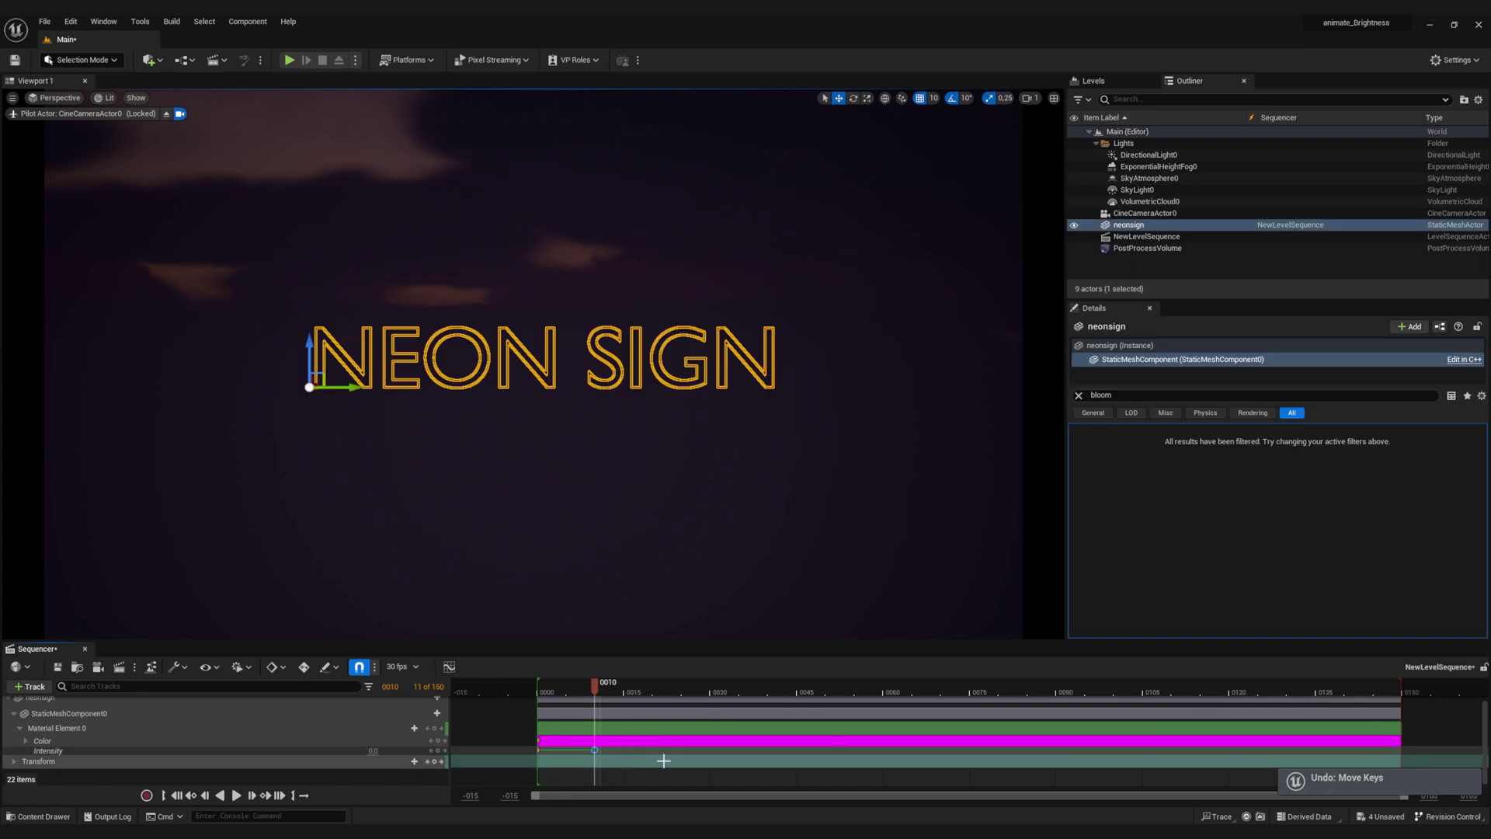
pyautogui.click(663, 760)
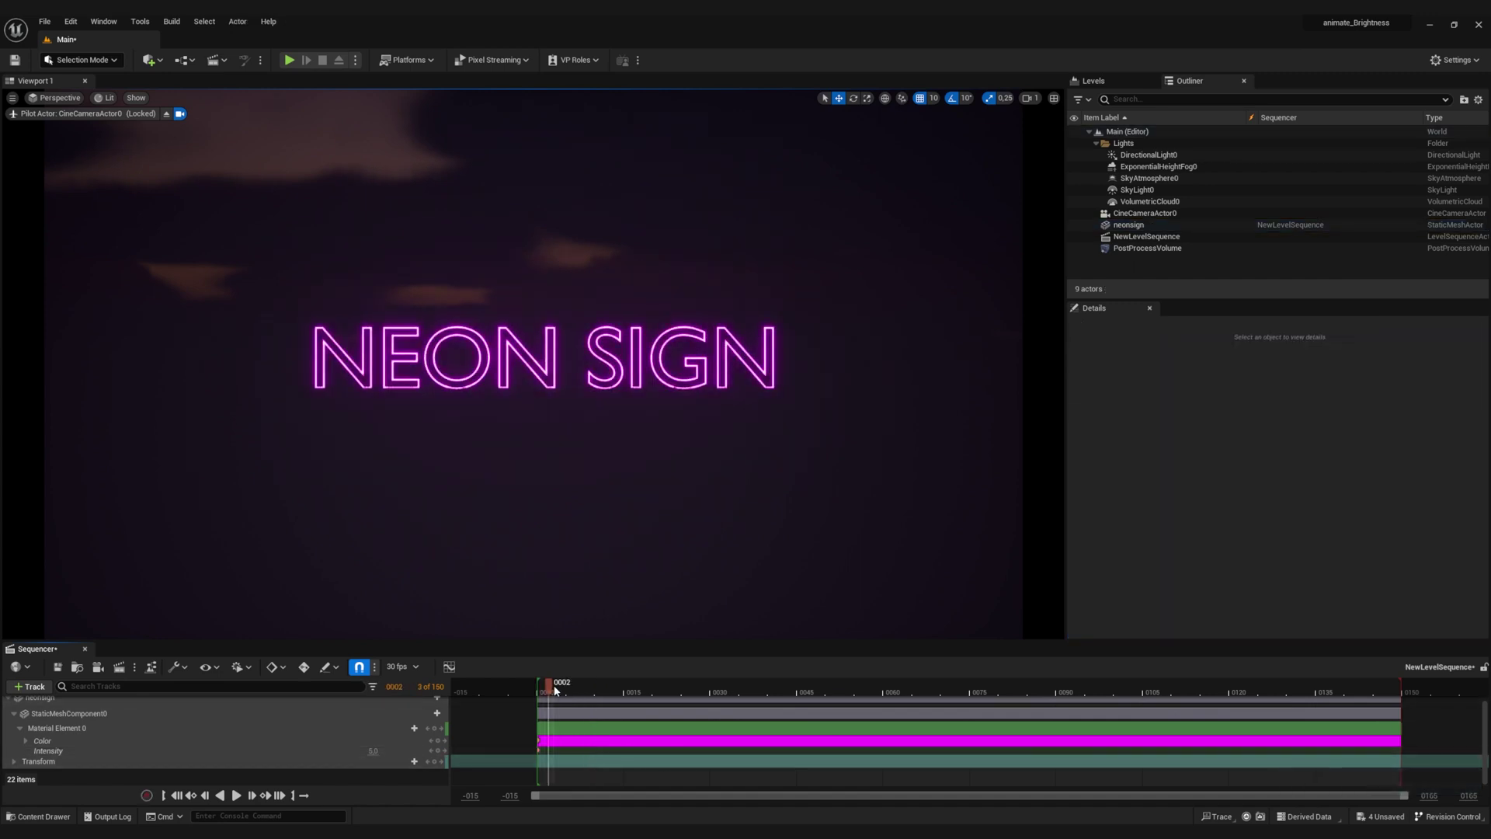
# Key the Intensity parameter at 0 on frame 3, 5 on frame 6 and 0 on frame 9.
pyautogui.write('0')
pyautogui.click(392, 750)
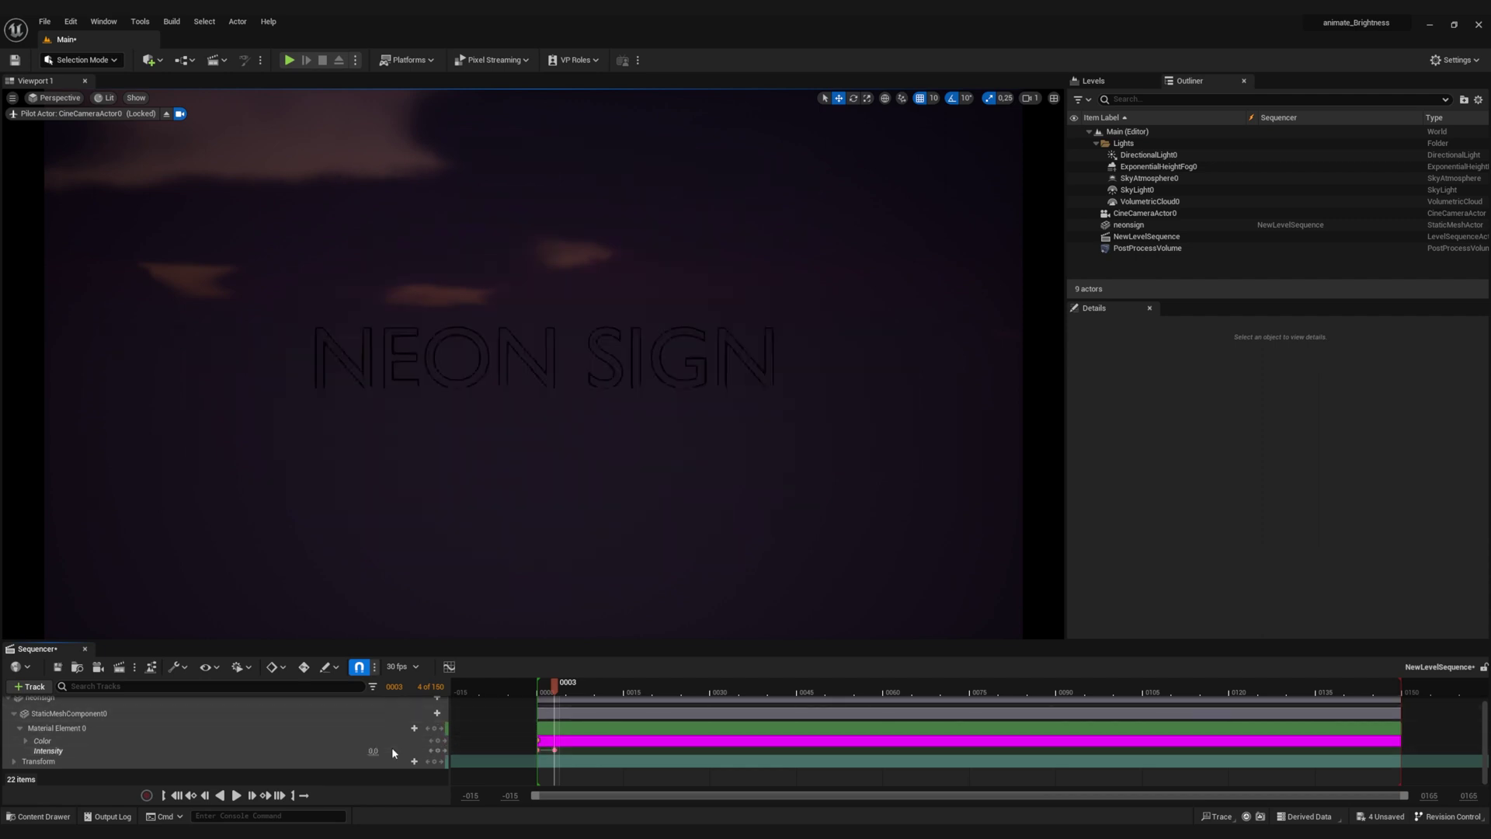
pyautogui.moveTo(557, 693); pyautogui.dragTo(575, 690)
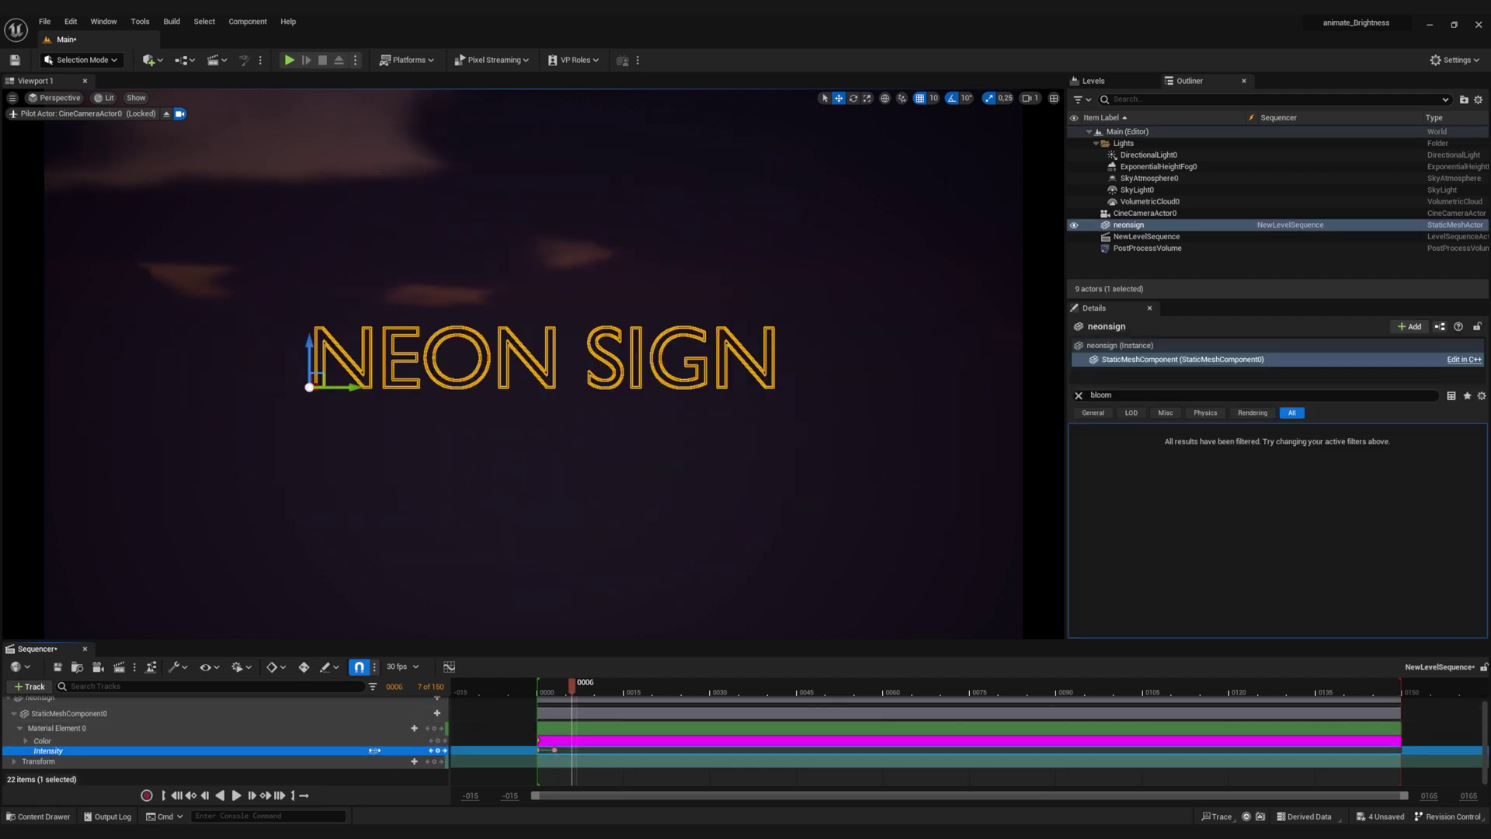
pyautogui.write('5')
pyautogui.press('Return')
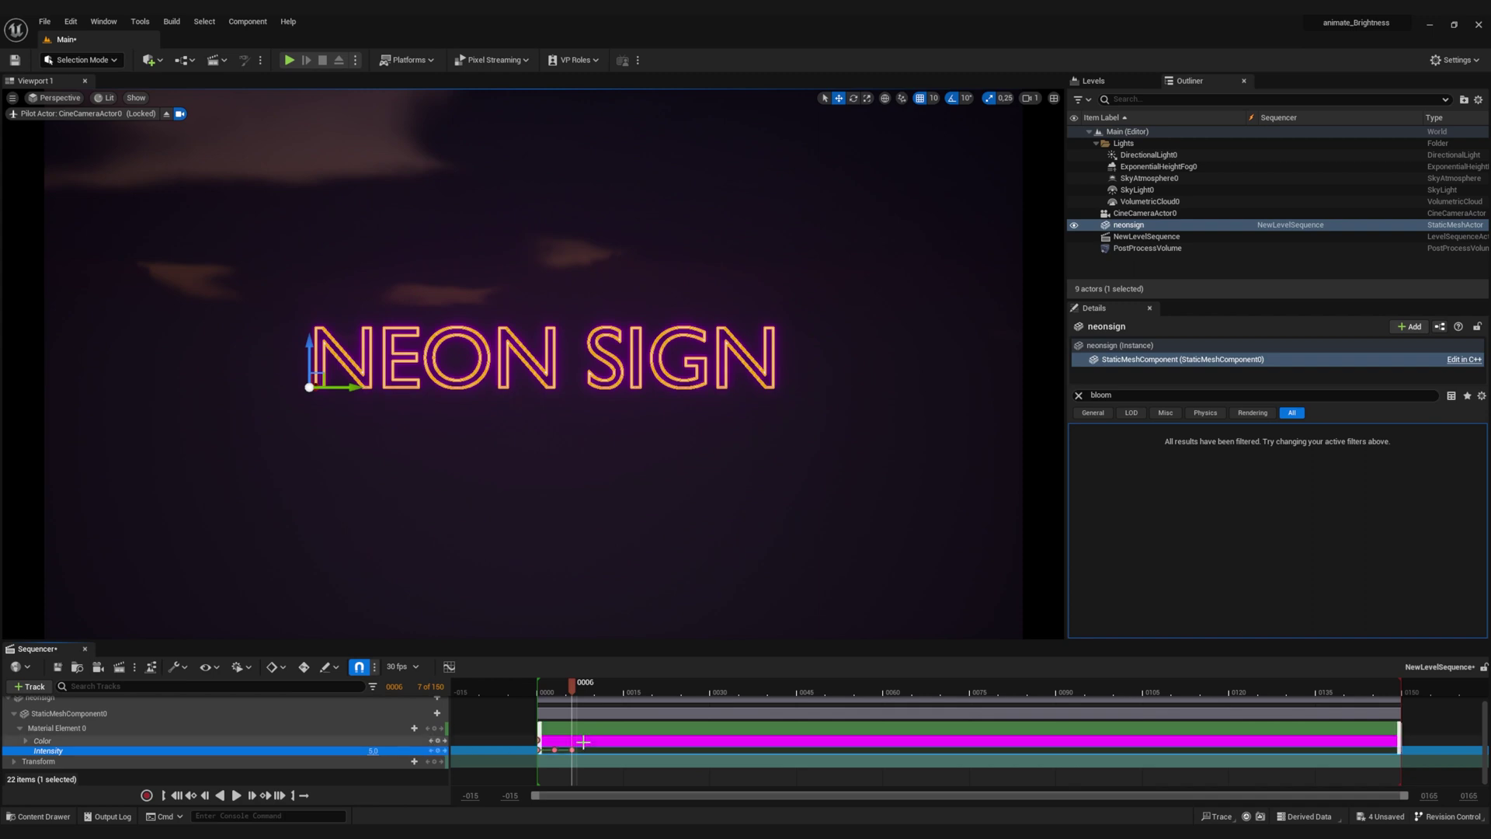
pyautogui.click(590, 688)
pyautogui.click(374, 751)
pyautogui.write('0')
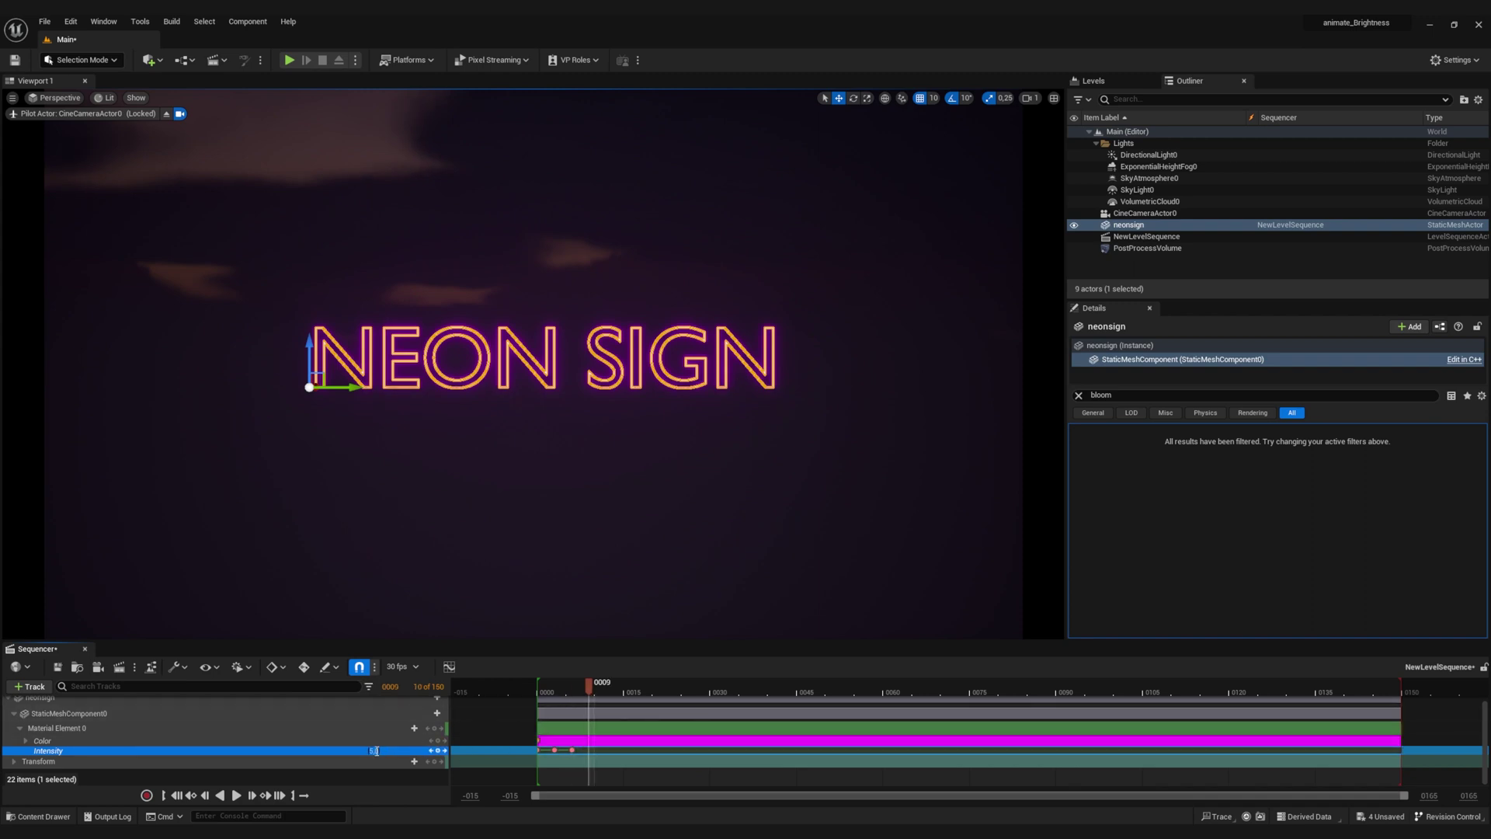
pyautogui.press('Return')
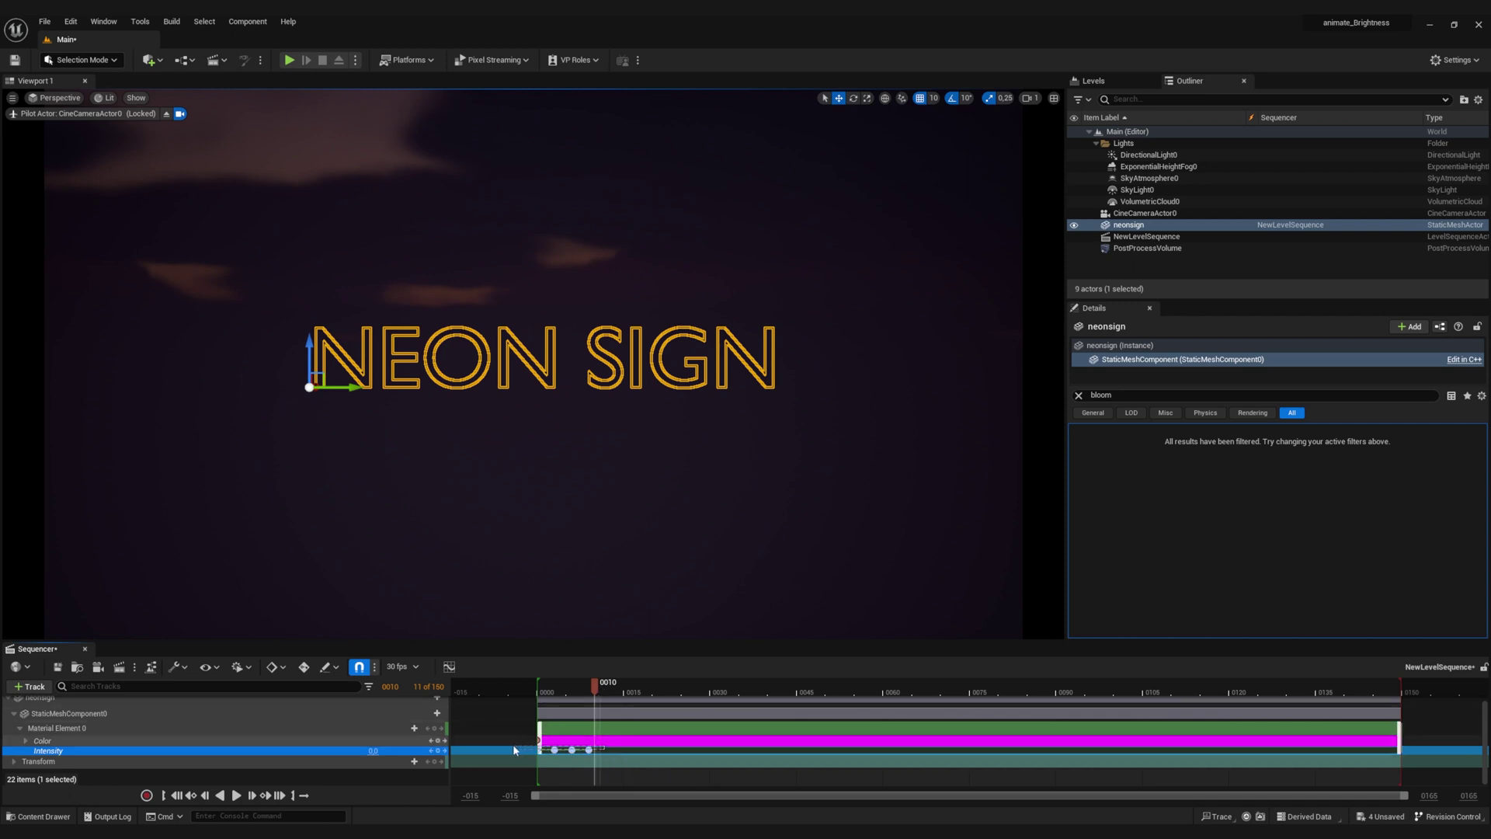
# Copy the first Intensity keys and paste them repeatedly along the track up to frame 45.
pyautogui.moveTo(617, 765); pyautogui.dragTo(512, 745)
pyautogui.click(604, 691)
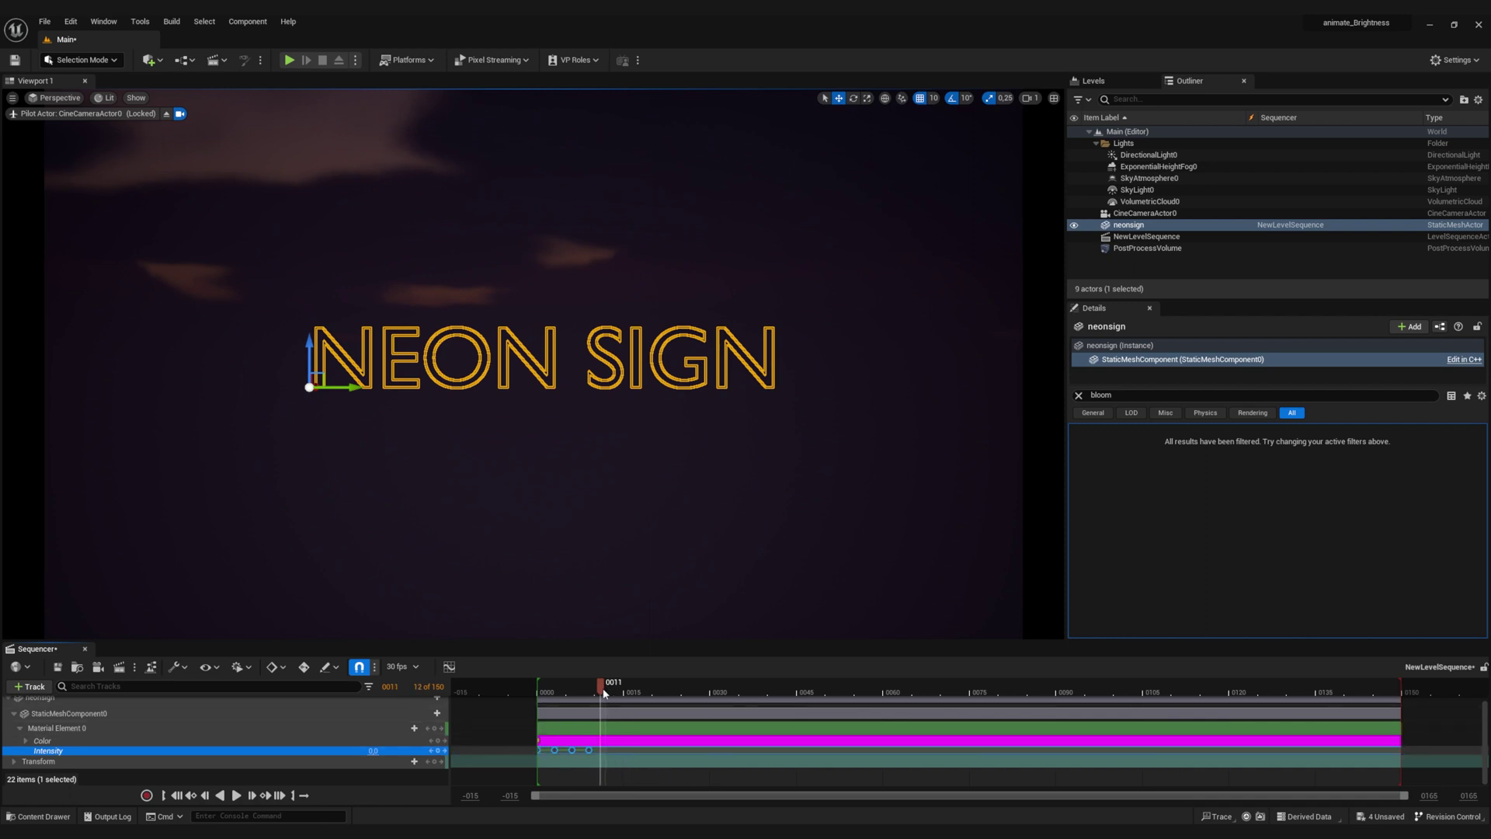
pyautogui.hotkey('ctrl', 'v')
pyautogui.moveTo(610, 691); pyautogui.dragTo(697, 694)
pyautogui.hotkey('ctrl', 'v')
pyautogui.hotkey('ctrl', 'v')
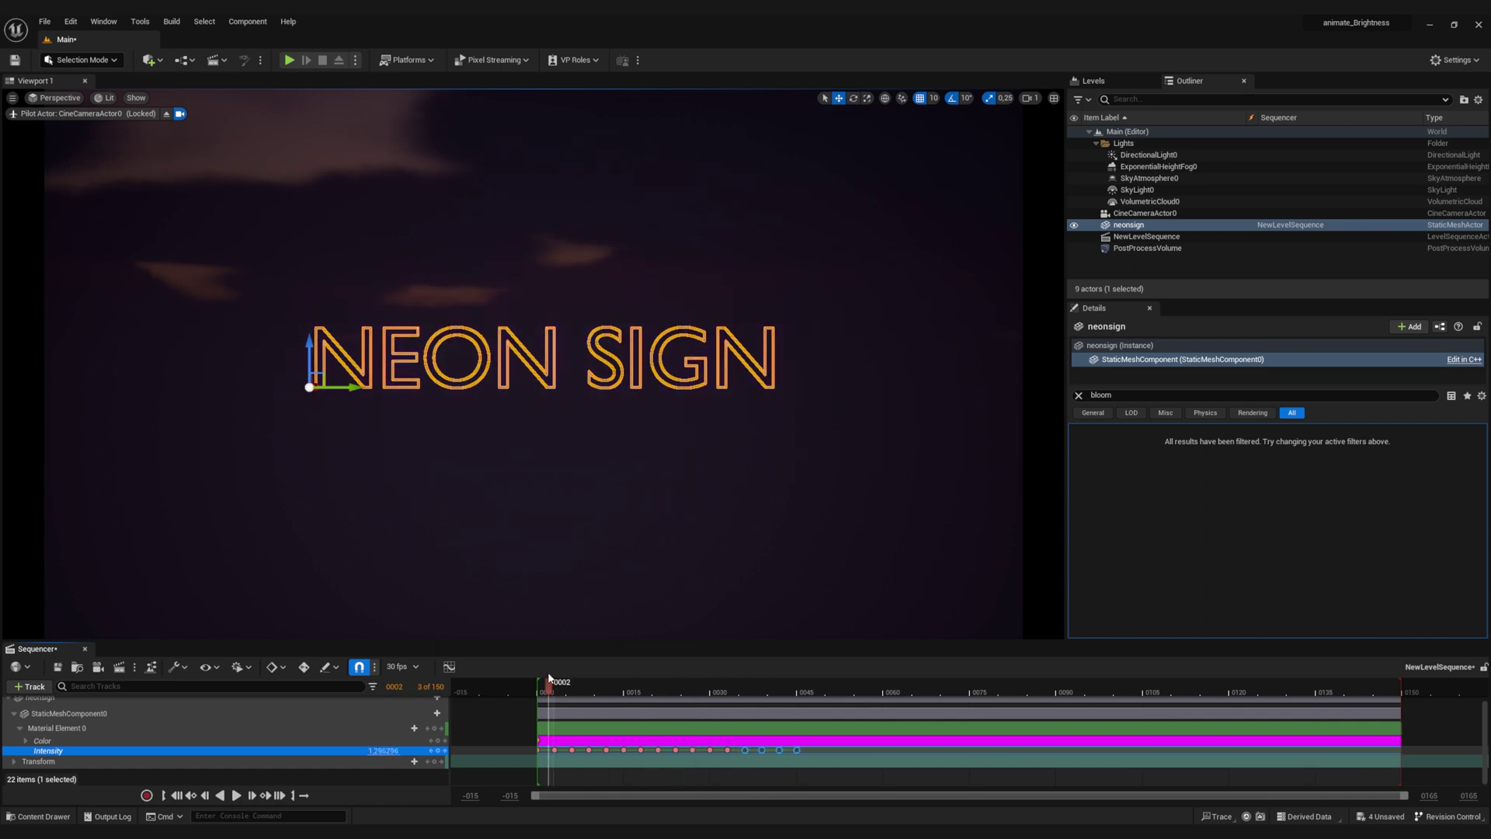
# Play the sequence from its start several times to check the repeated brightness flicker.
pyautogui.press('space')
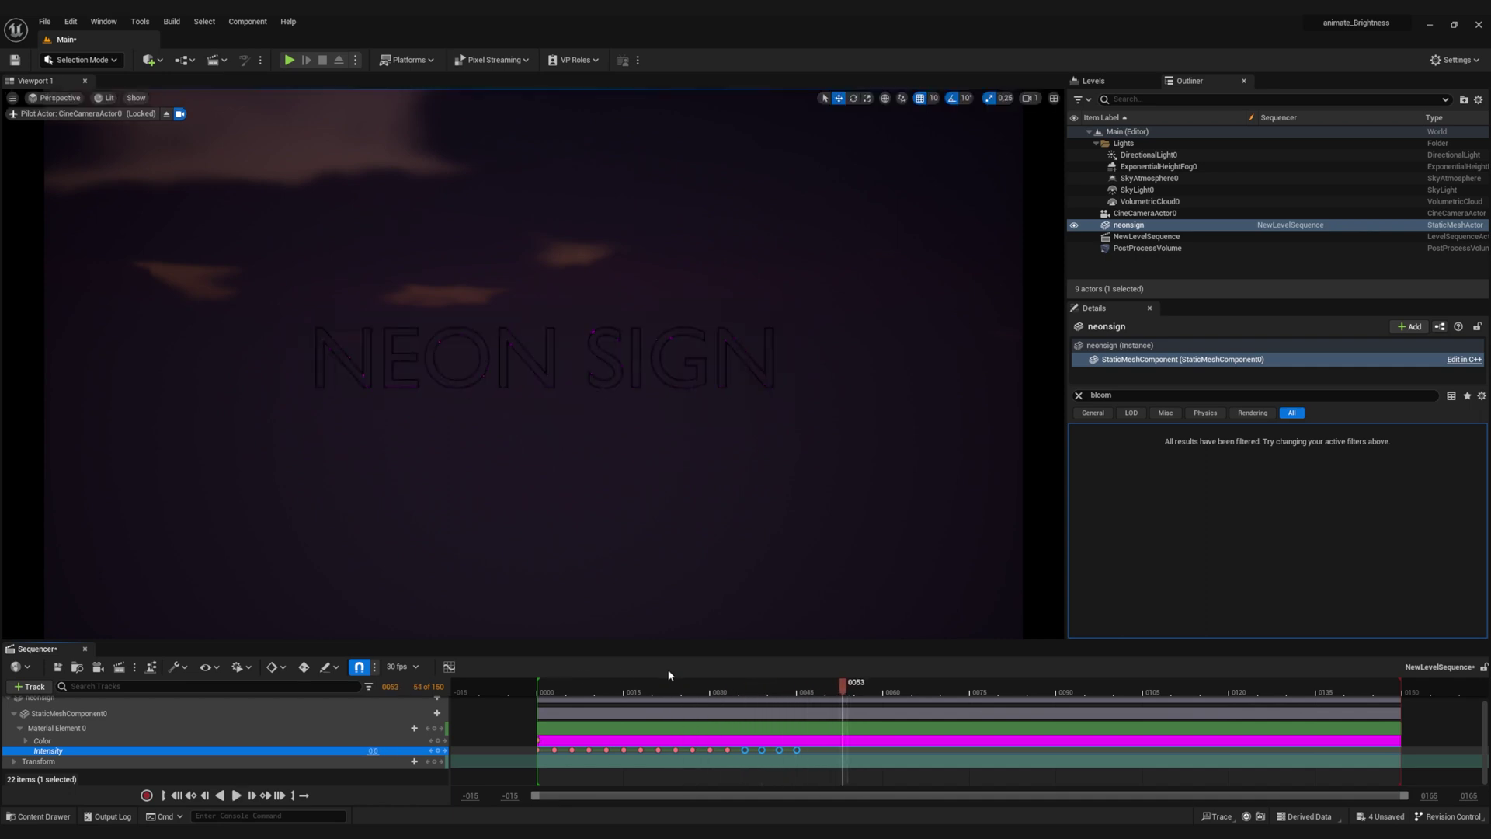
pyautogui.moveTo(645, 686); pyautogui.dragTo(541, 691)
pyautogui.press('space')
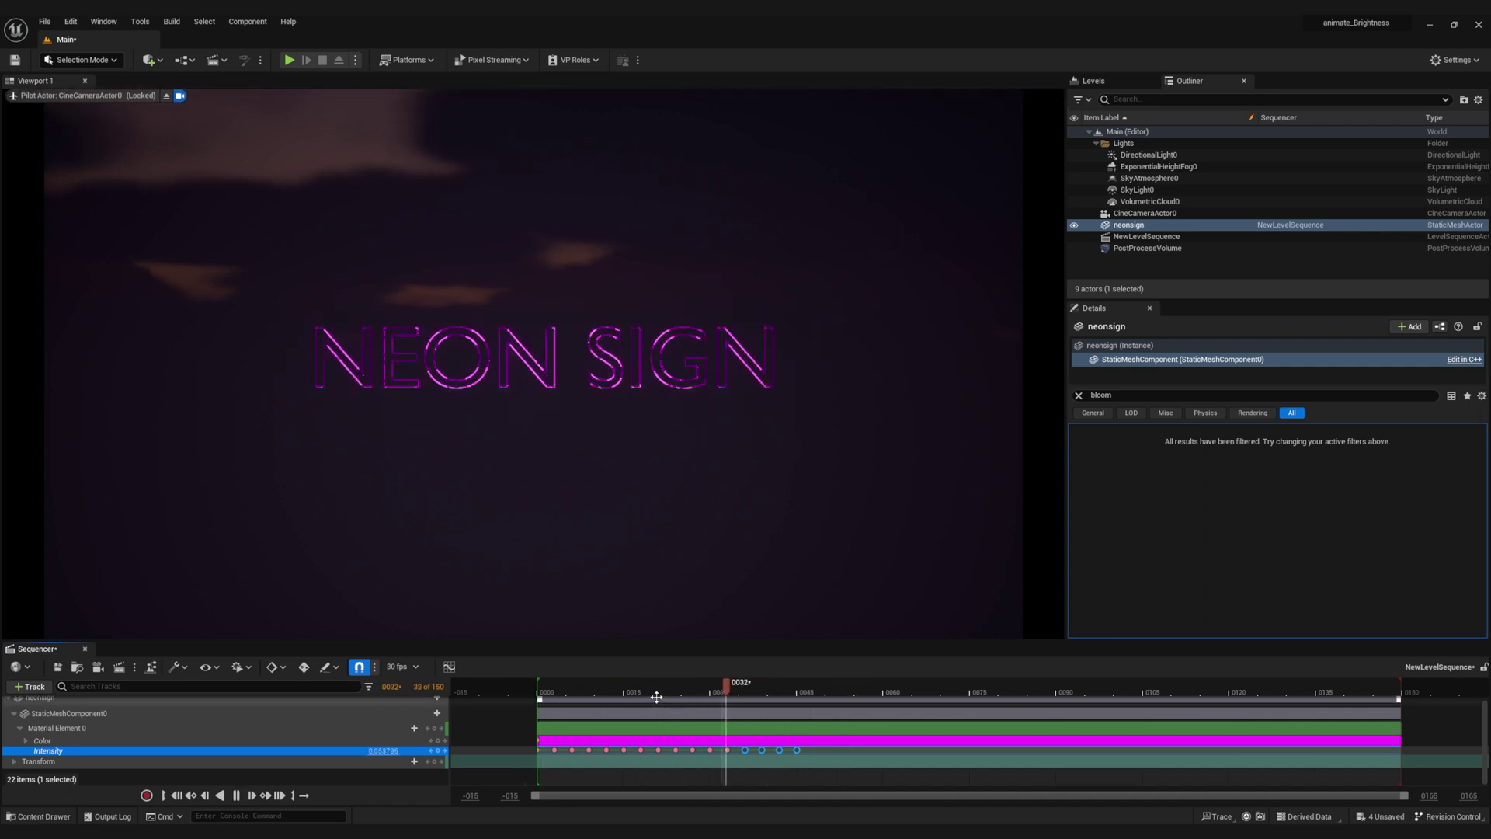
pyautogui.press('space')
pyautogui.moveTo(754, 694); pyautogui.dragTo(594, 690)
pyautogui.press('space')
pyautogui.press('space')
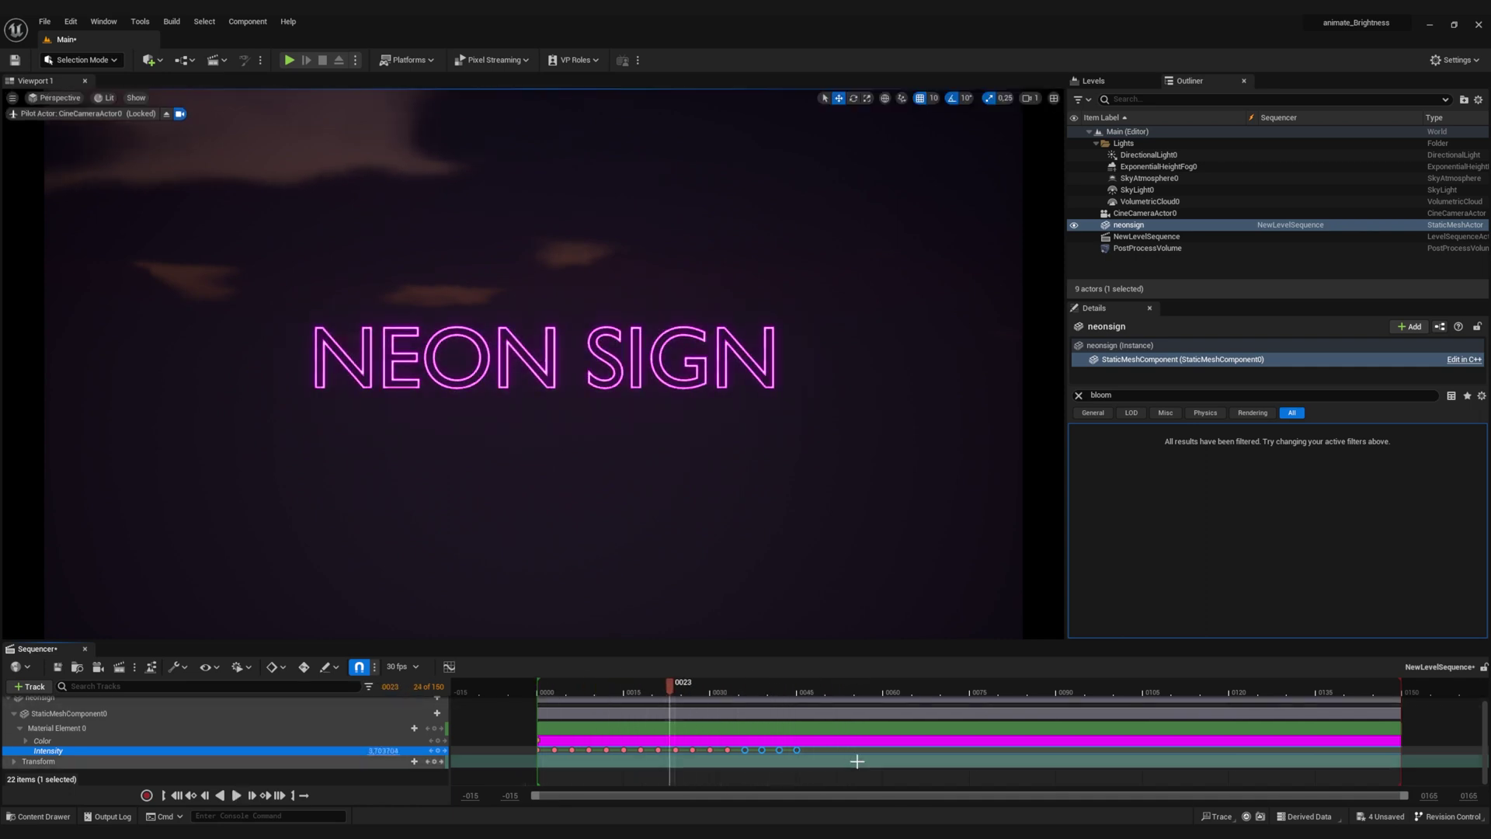
pyautogui.moveTo(829, 749); pyautogui.dragTo(744, 746)
pyautogui.hotkey('ctrl', 'z')
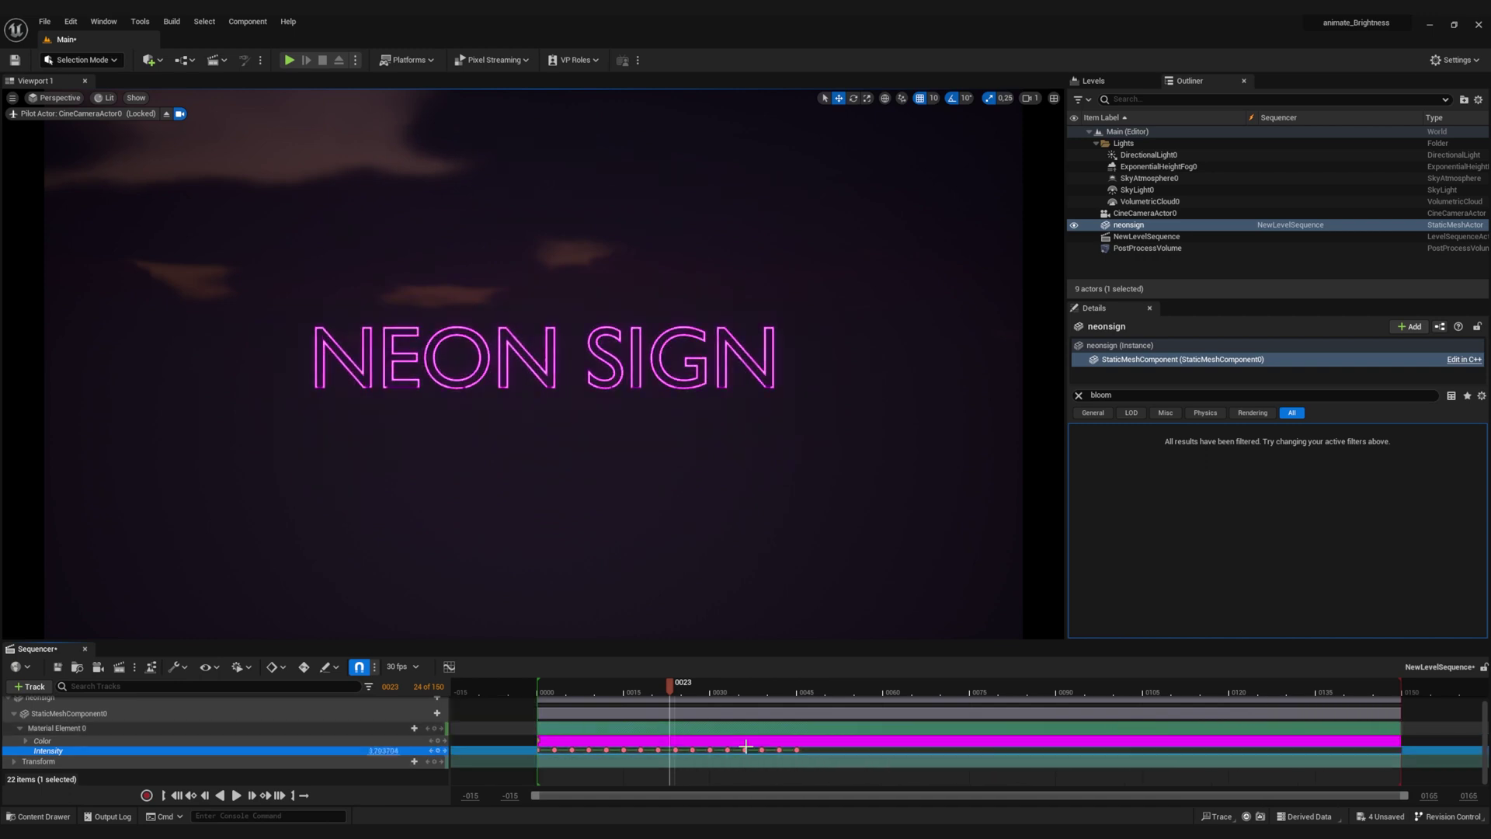
pyautogui.hotkey('ctrl', 'z')
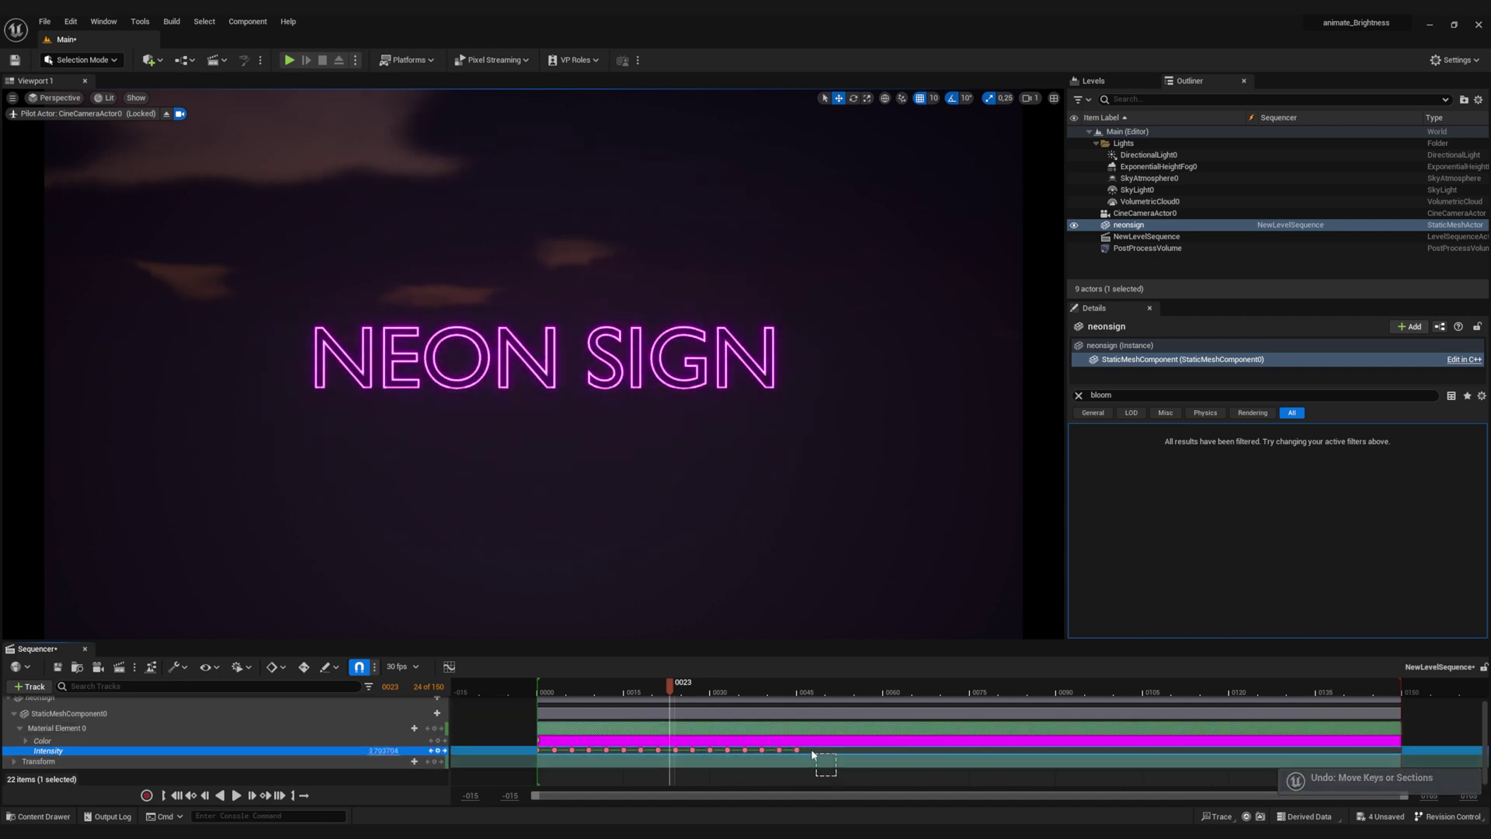
# Delete the Intensity keys from frame 21 onward.
pyautogui.moveTo(812, 753); pyautogui.dragTo(671, 743)
pyautogui.press('Delete')
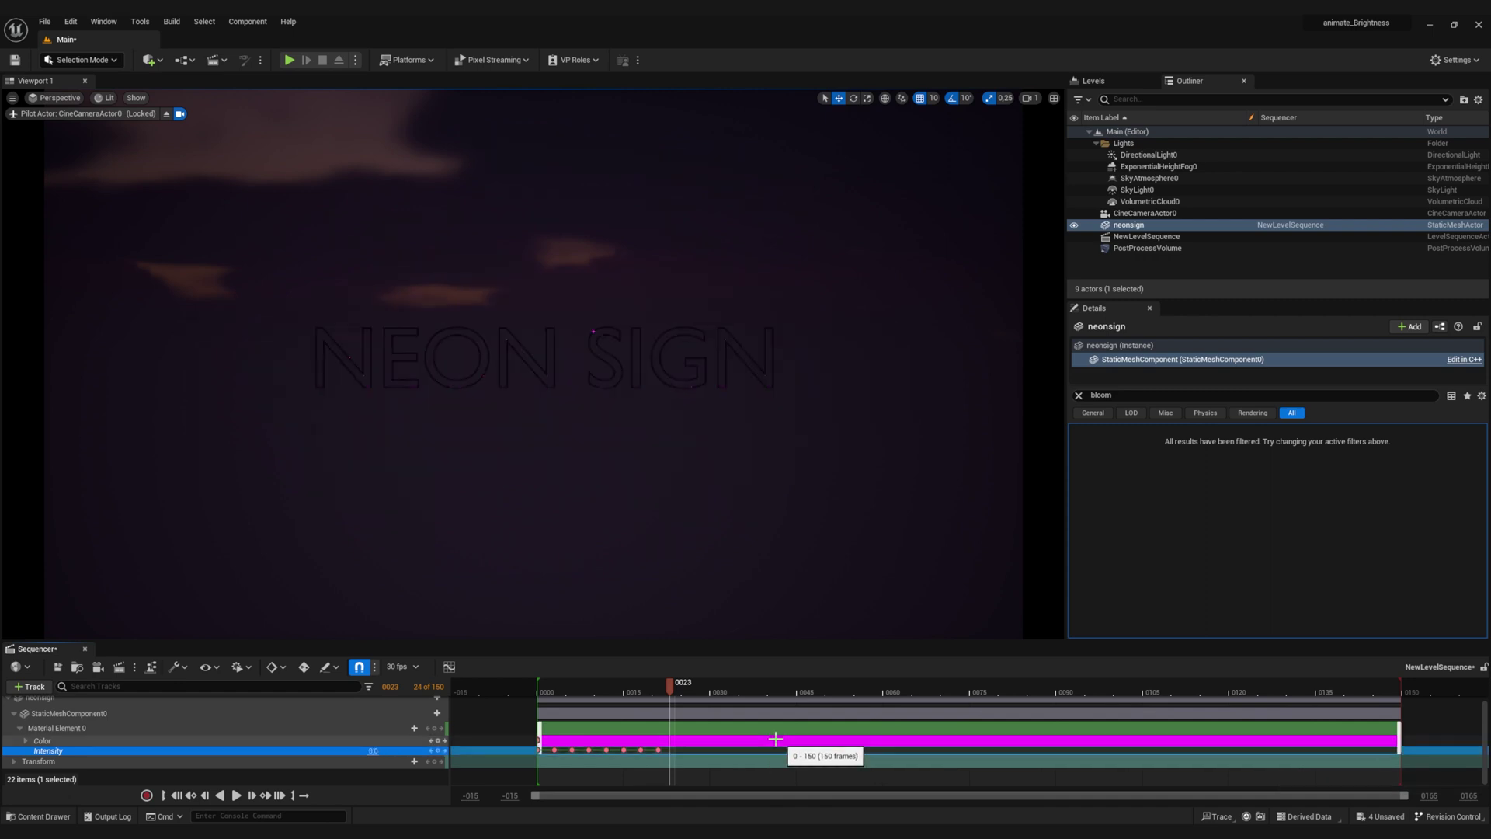
pyautogui.click(658, 750)
pyautogui.press('Delete')
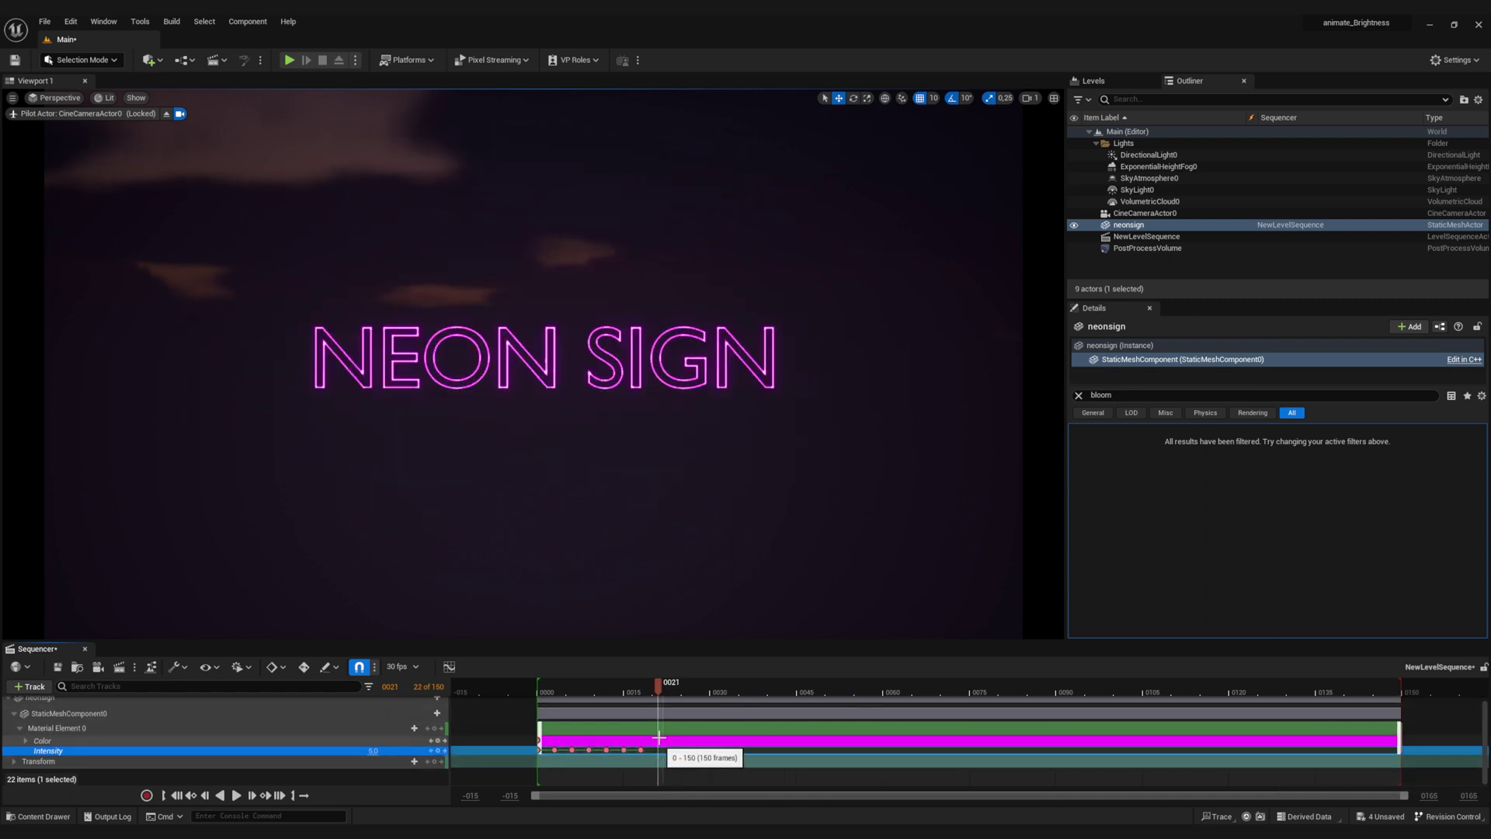
# Preview the shortened flicker, shift all Intensity keys to start at frame 22, and play the result.
pyautogui.moveTo(658, 692); pyautogui.dragTo(548, 695)
pyautogui.press('space')
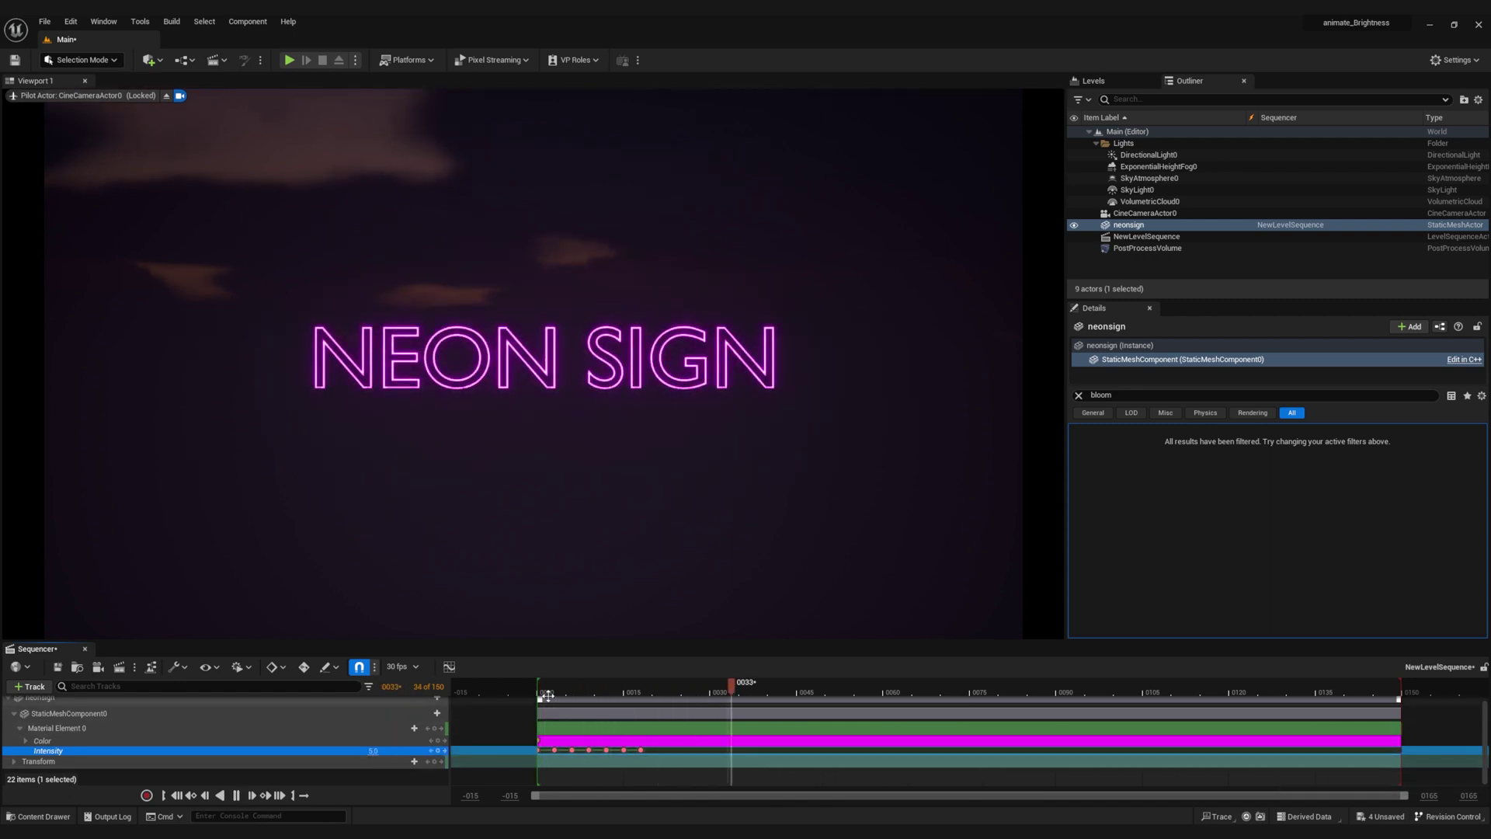
pyautogui.click(612, 693)
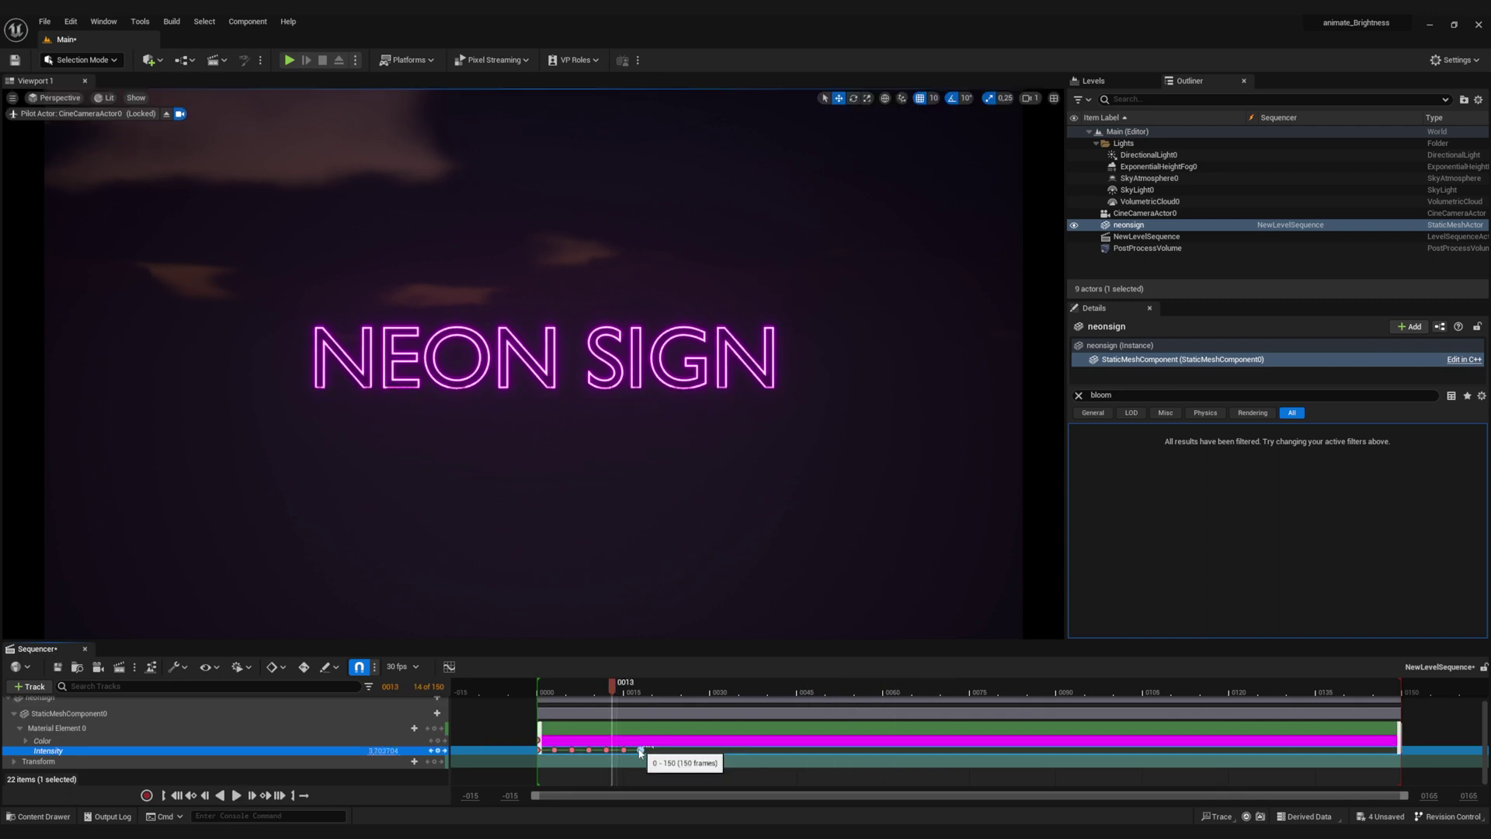
pyautogui.moveTo(649, 749); pyautogui.dragTo(514, 761)
pyautogui.click(536, 751)
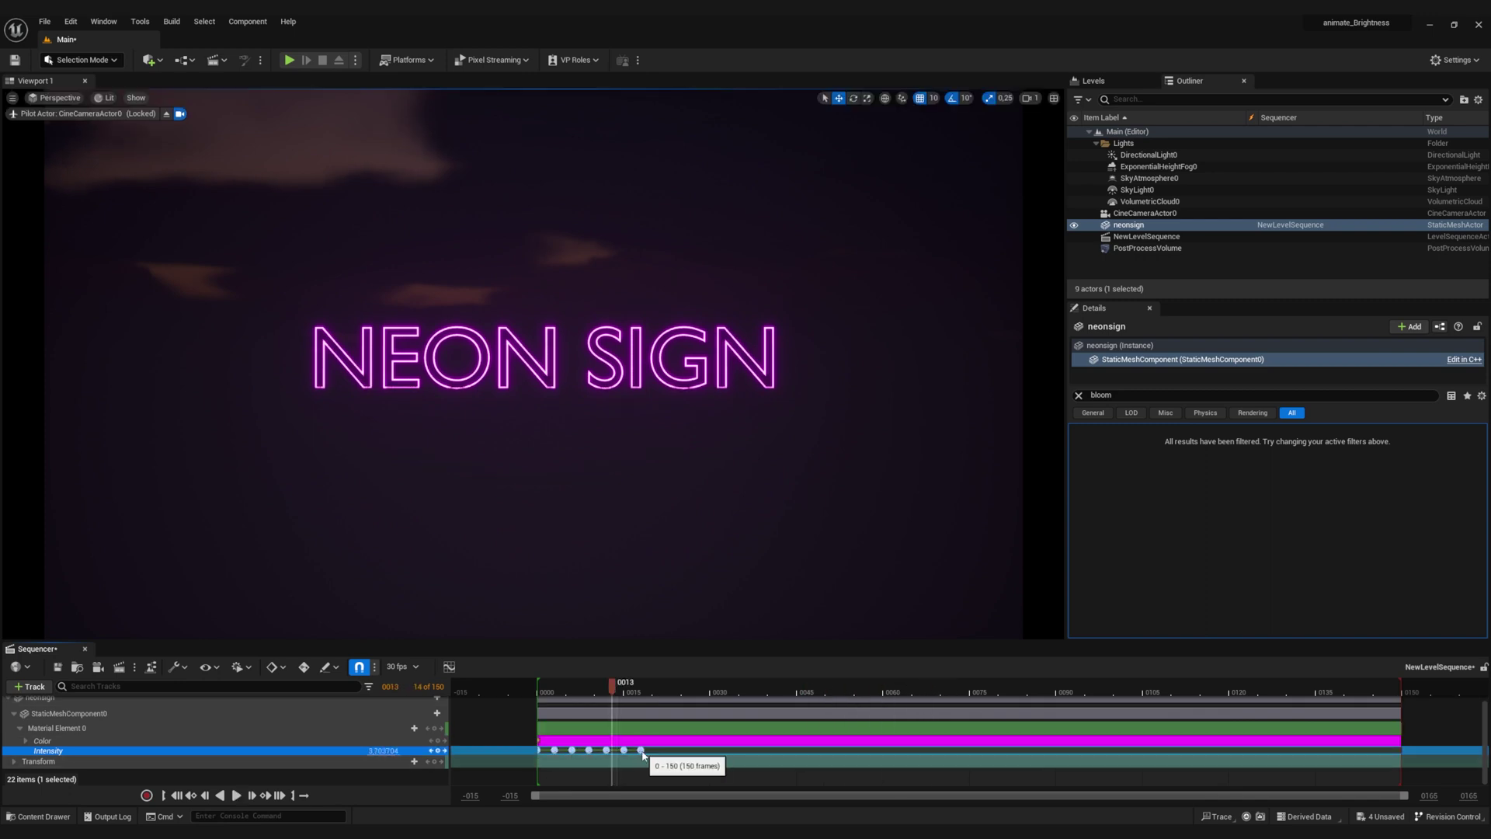
pyautogui.moveTo(685, 756)
pyautogui.mouseDown()
pyautogui.moveTo(525, 761)
pyautogui.moveTo(702, 749)
pyautogui.mouseUp()
pyautogui.click(781, 752)
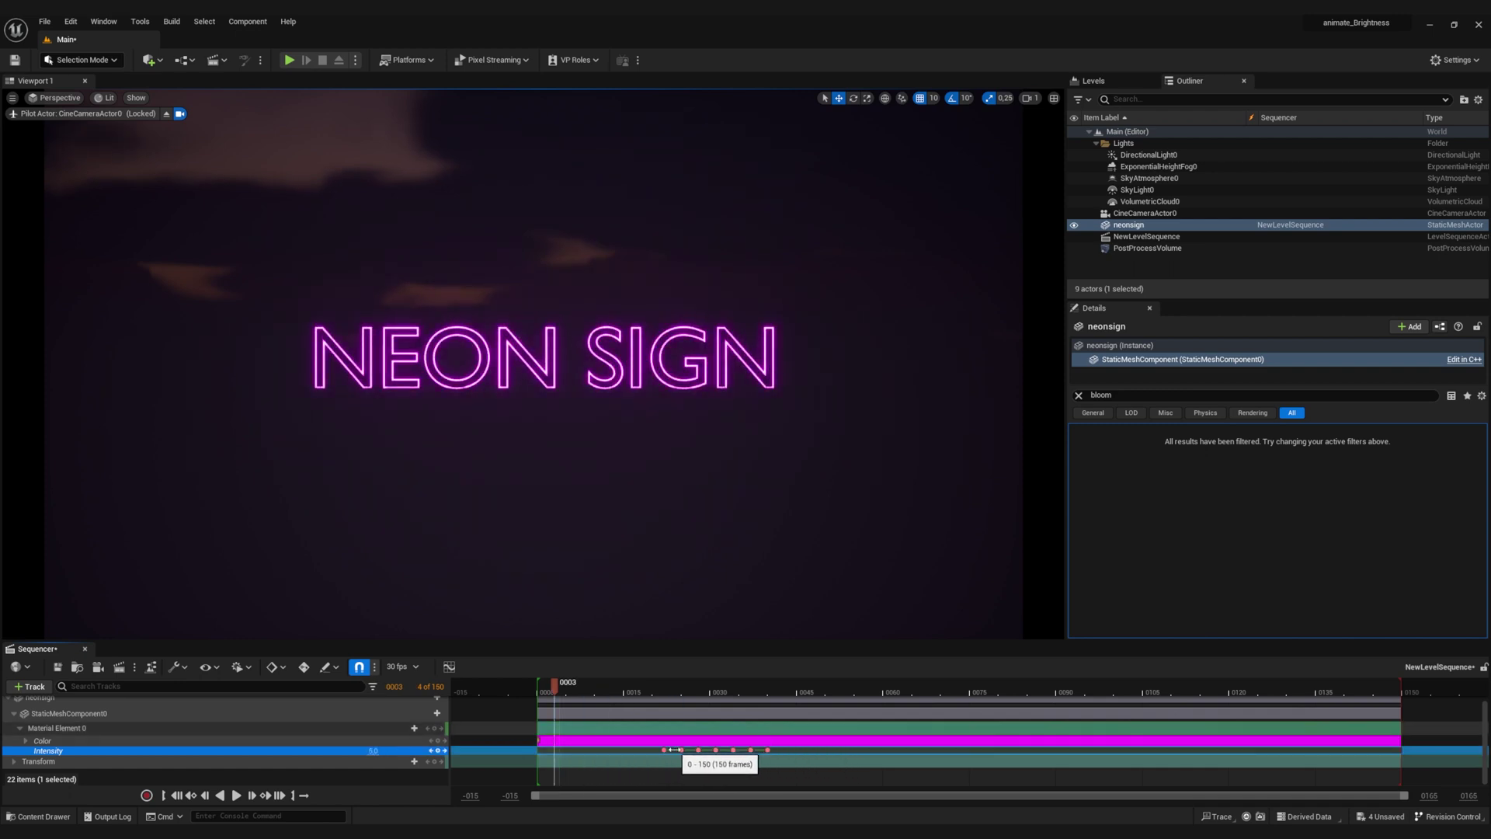
pyautogui.press('space')
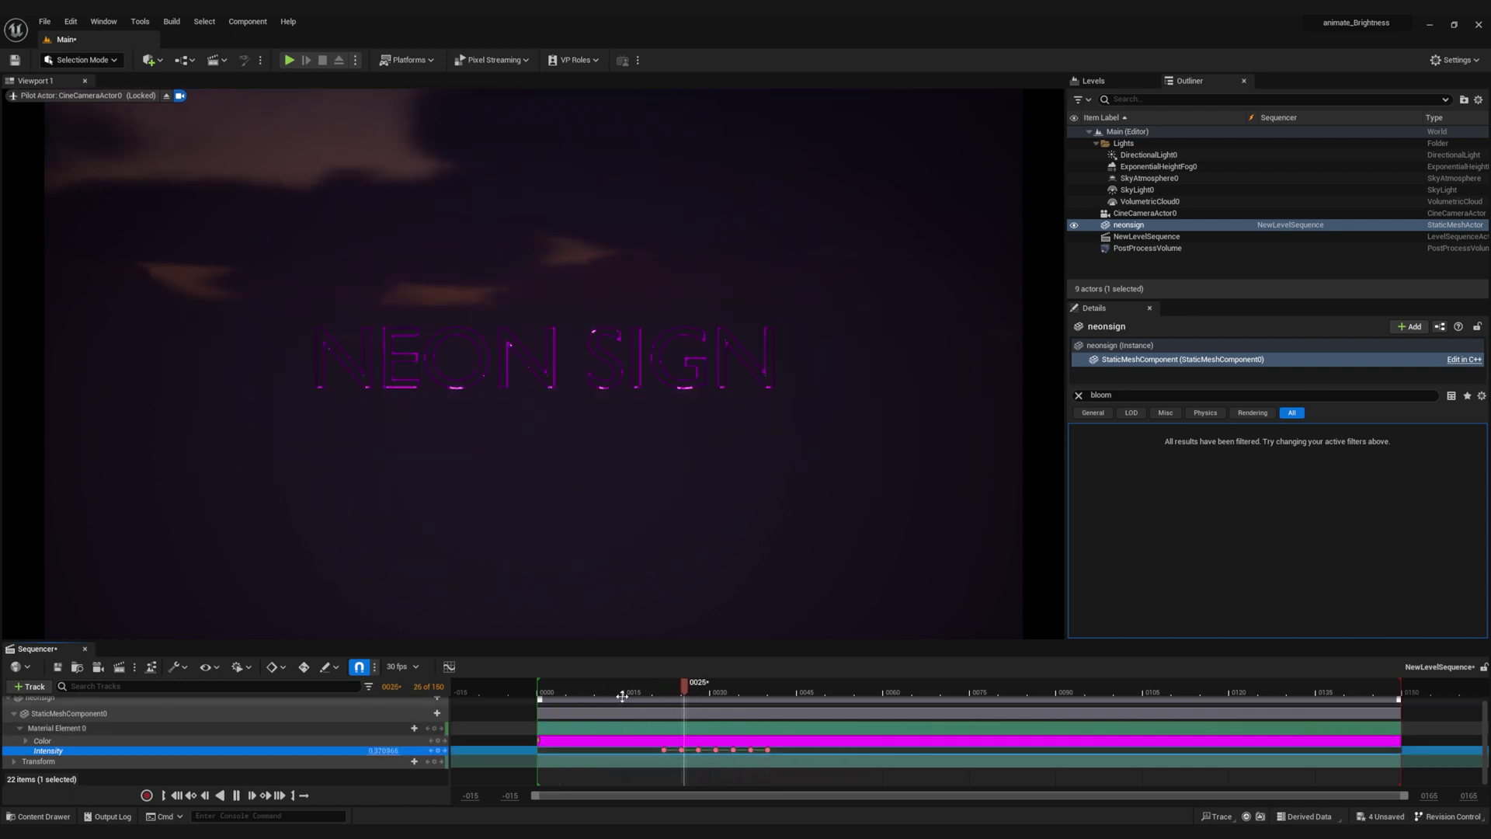
pyautogui.click(739, 687)
pyautogui.moveTo(678, 749); pyautogui.dragTo(676, 749)
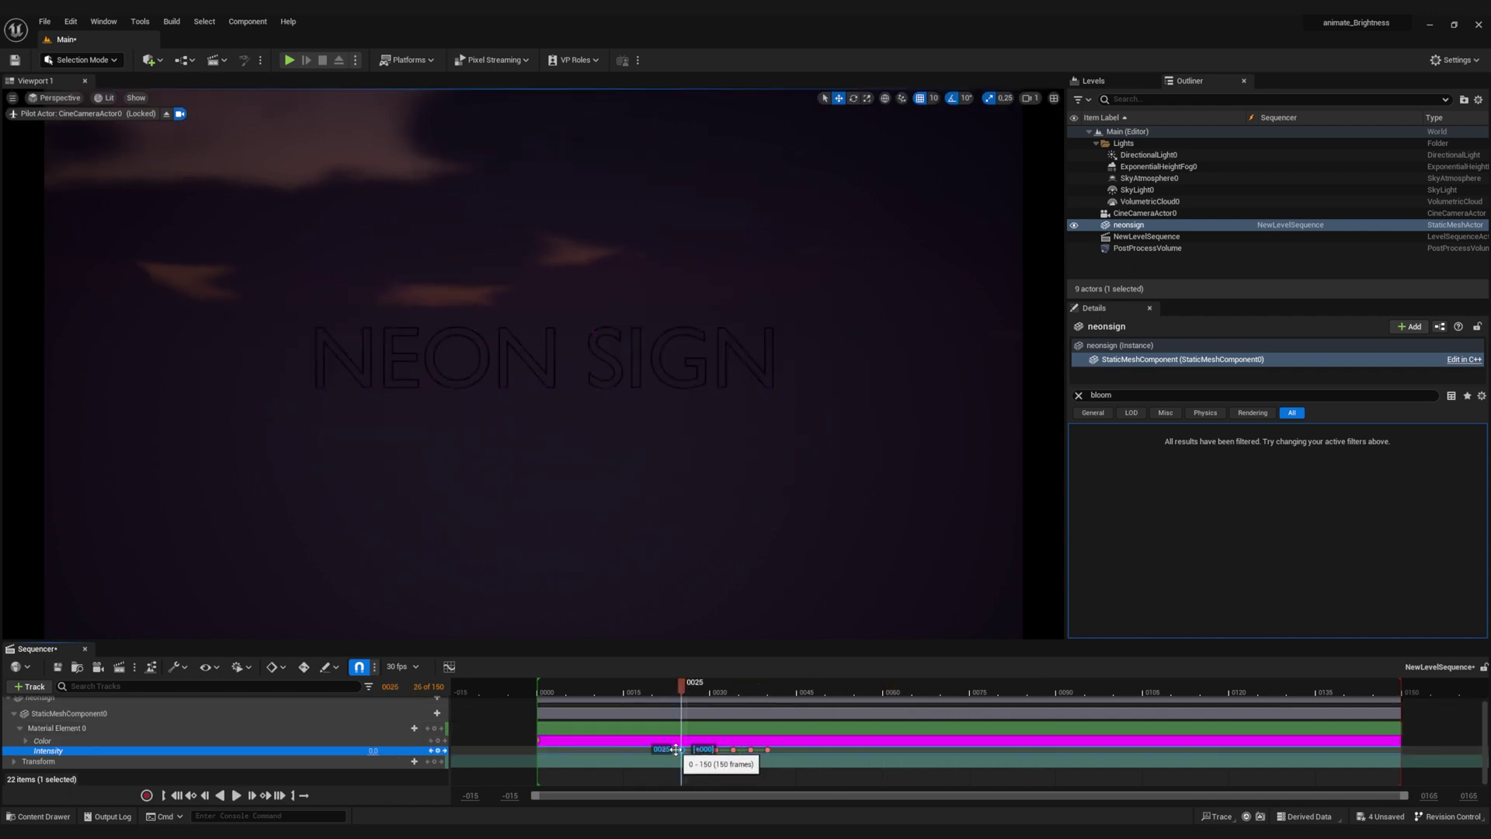
pyautogui.moveTo(800, 749); pyautogui.dragTo(734, 751)
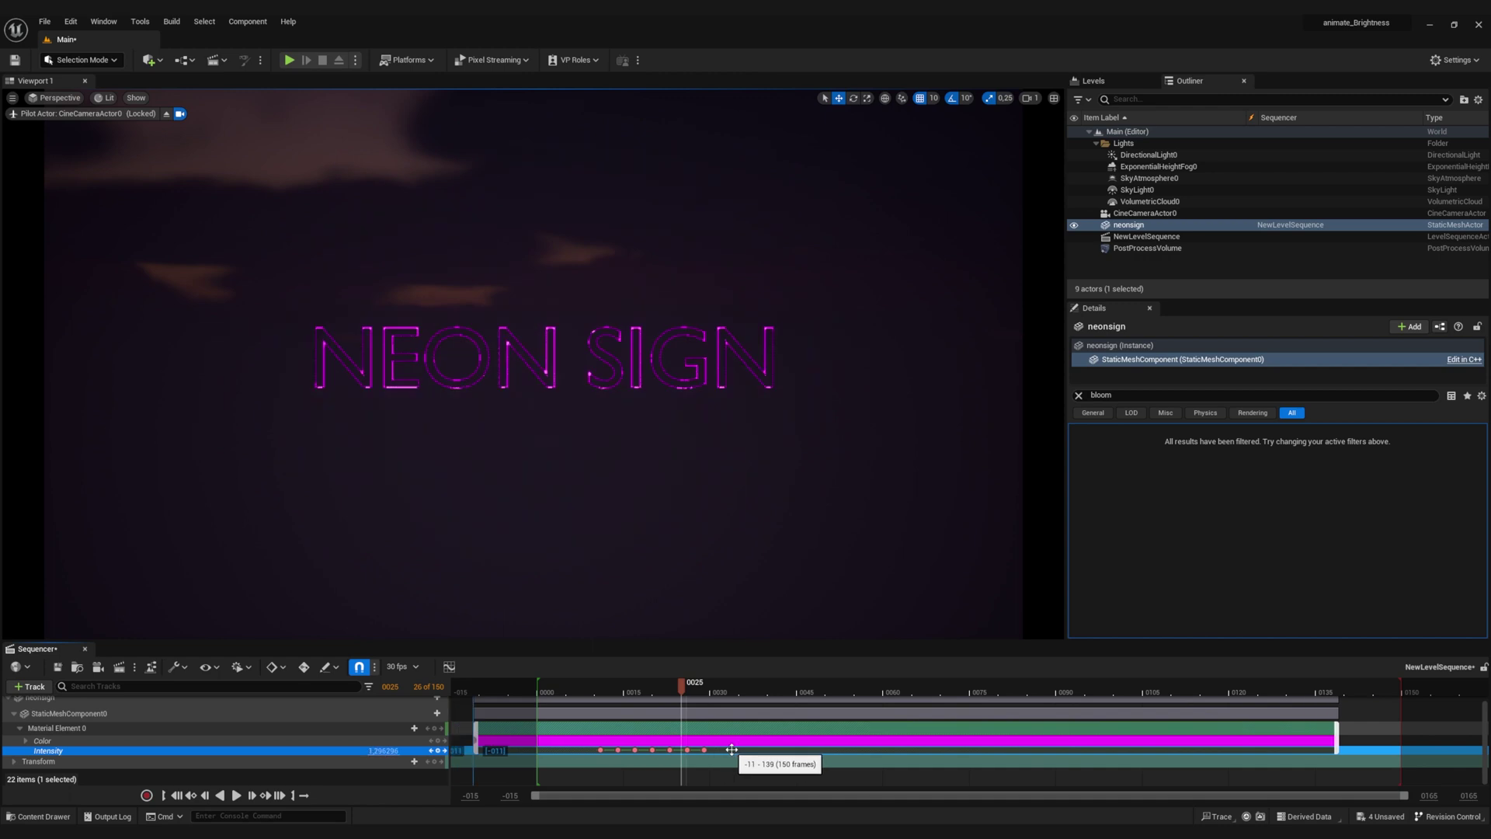
pyautogui.hotkey('ctrl', 'z')
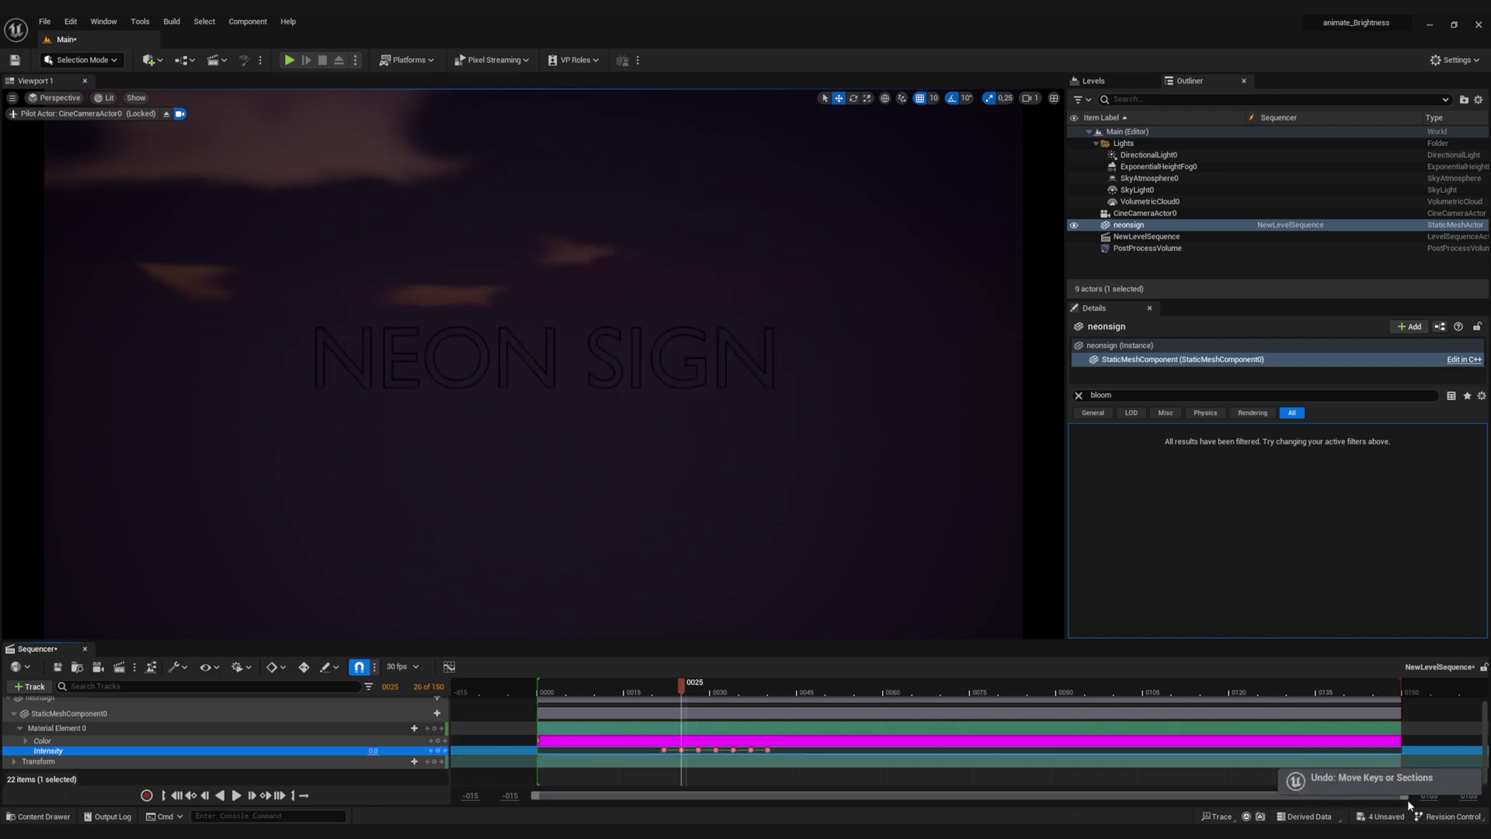
# Tighten the Intensity keys to one-frame spacing from frame 22 to frame 28 and preview the faster flicker.
pyautogui.moveTo(1409, 803); pyautogui.dragTo(959, 746)
pyautogui.moveTo(1091, 749); pyautogui.dragTo(978, 739)
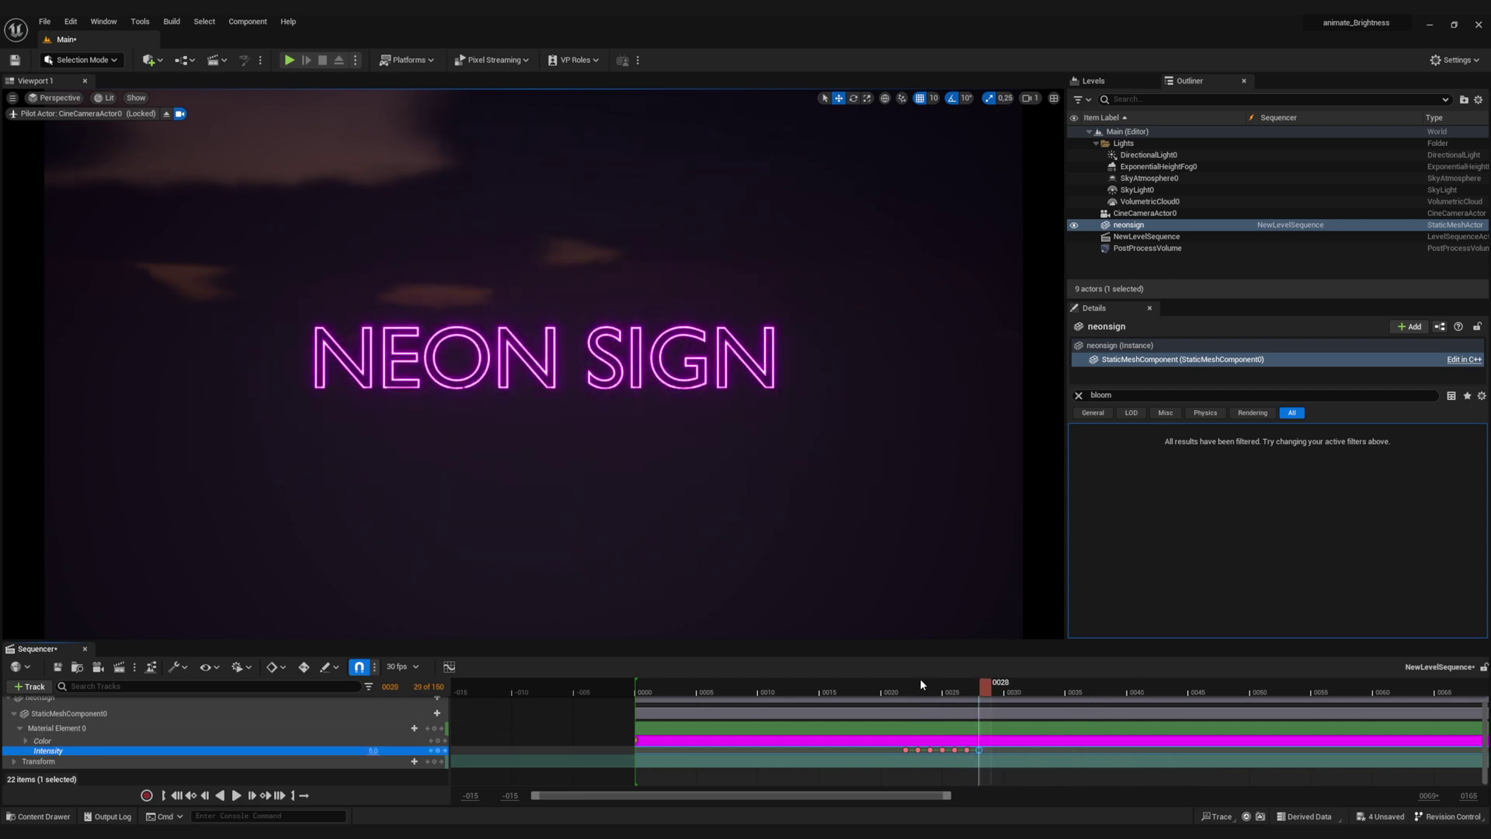
pyautogui.click(837, 686)
pyautogui.press('space')
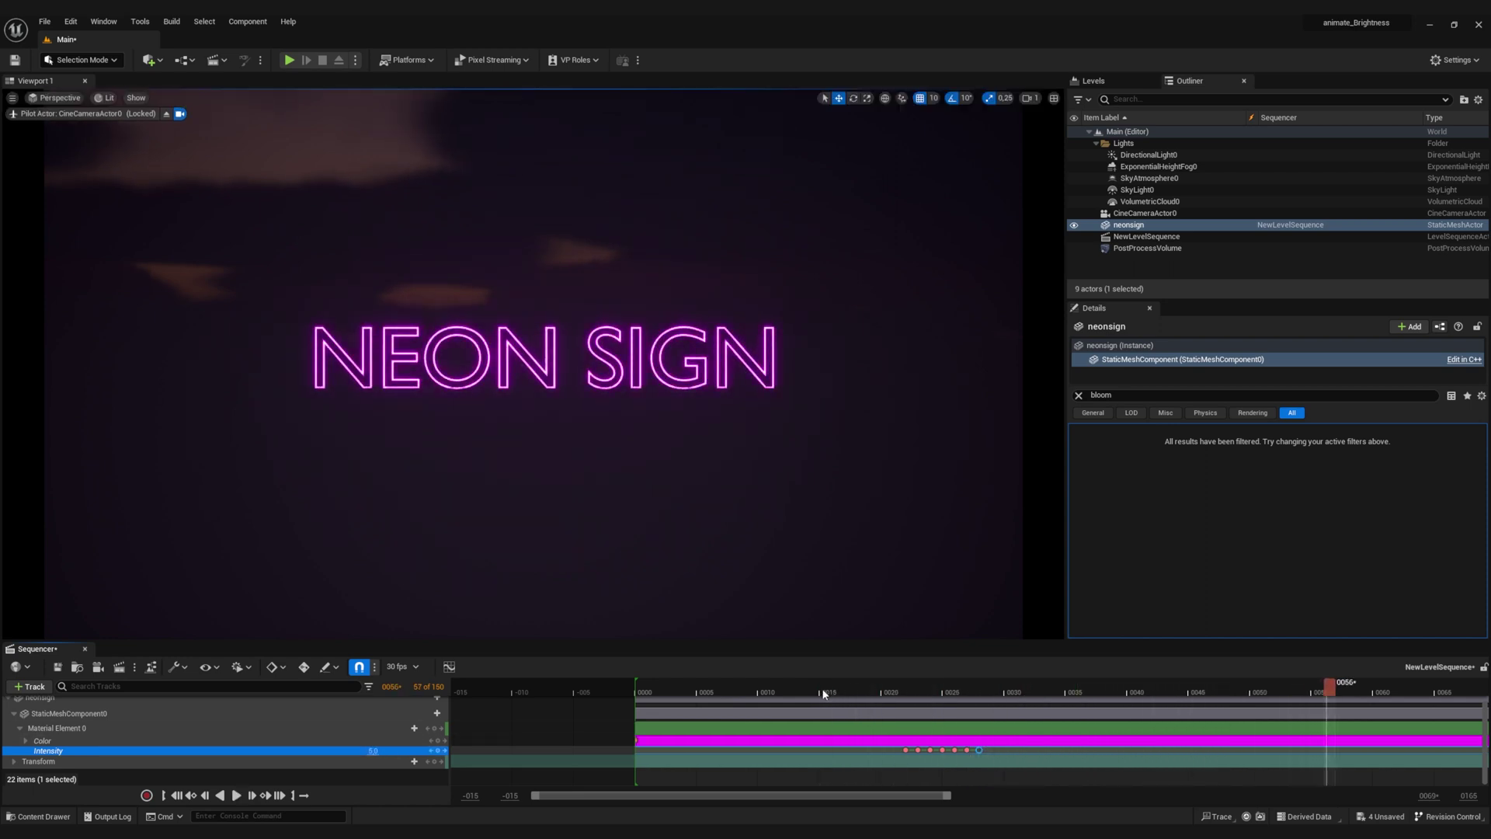
pyautogui.moveTo(856, 701); pyautogui.dragTo(791, 699)
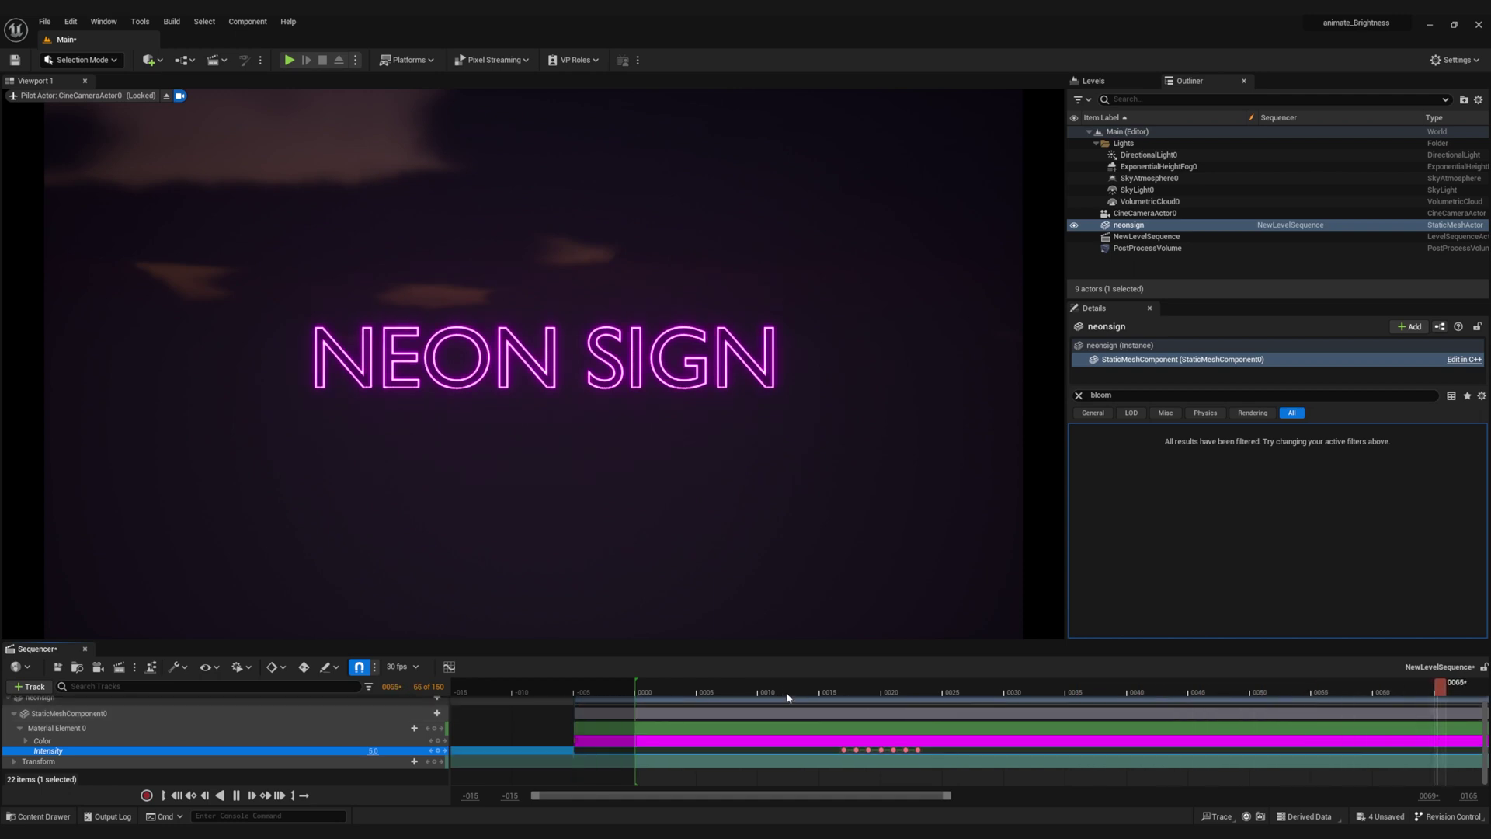
pyautogui.click(802, 695)
pyautogui.press('space')
pyautogui.hotkey('ctrl', 'z')
# Play the tightened Intensity flicker from frame 12.
pyautogui.click(791, 688)
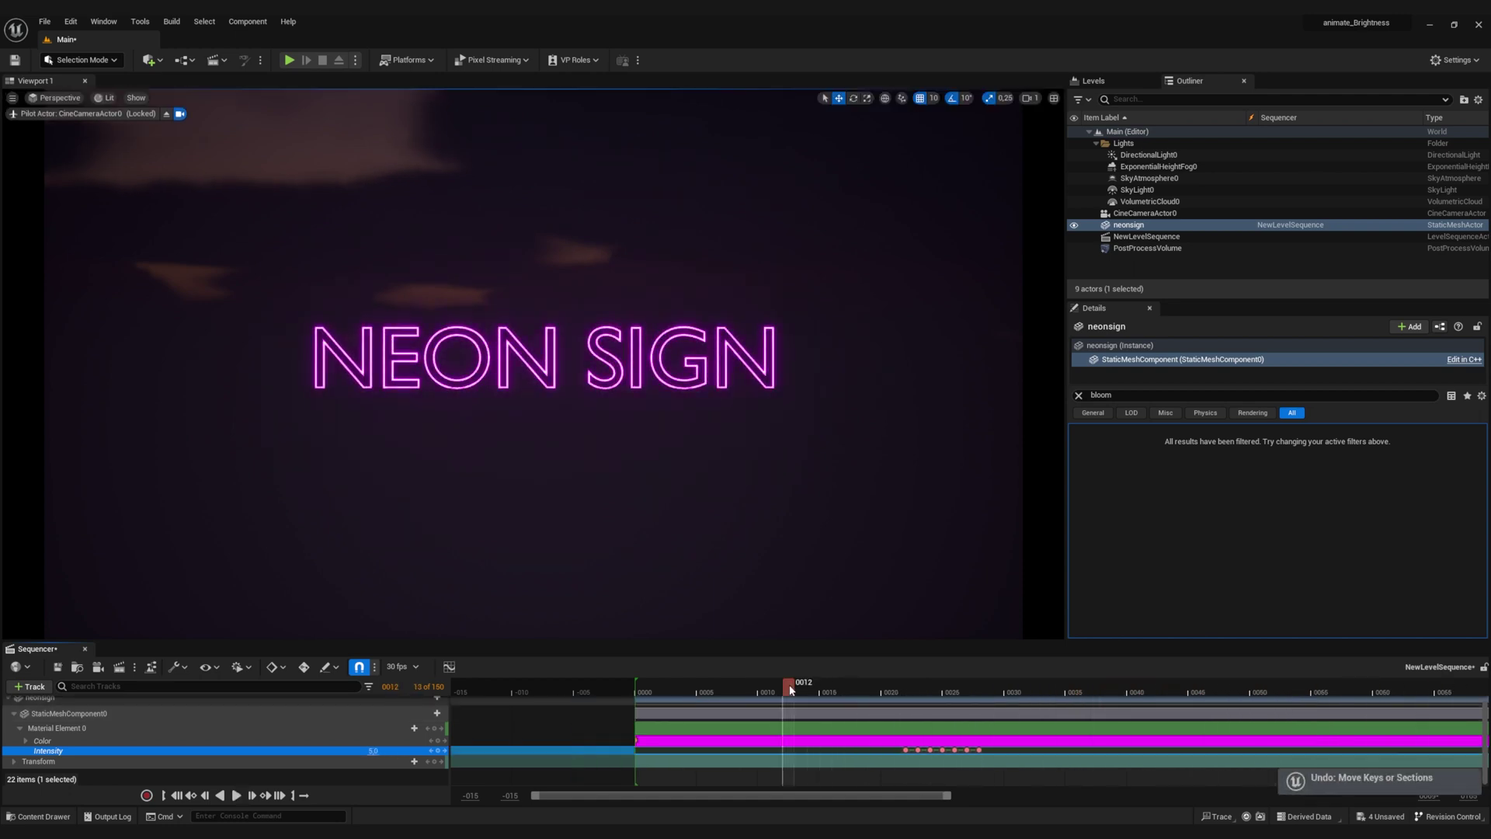
pyautogui.press('space')
pyautogui.press('space')
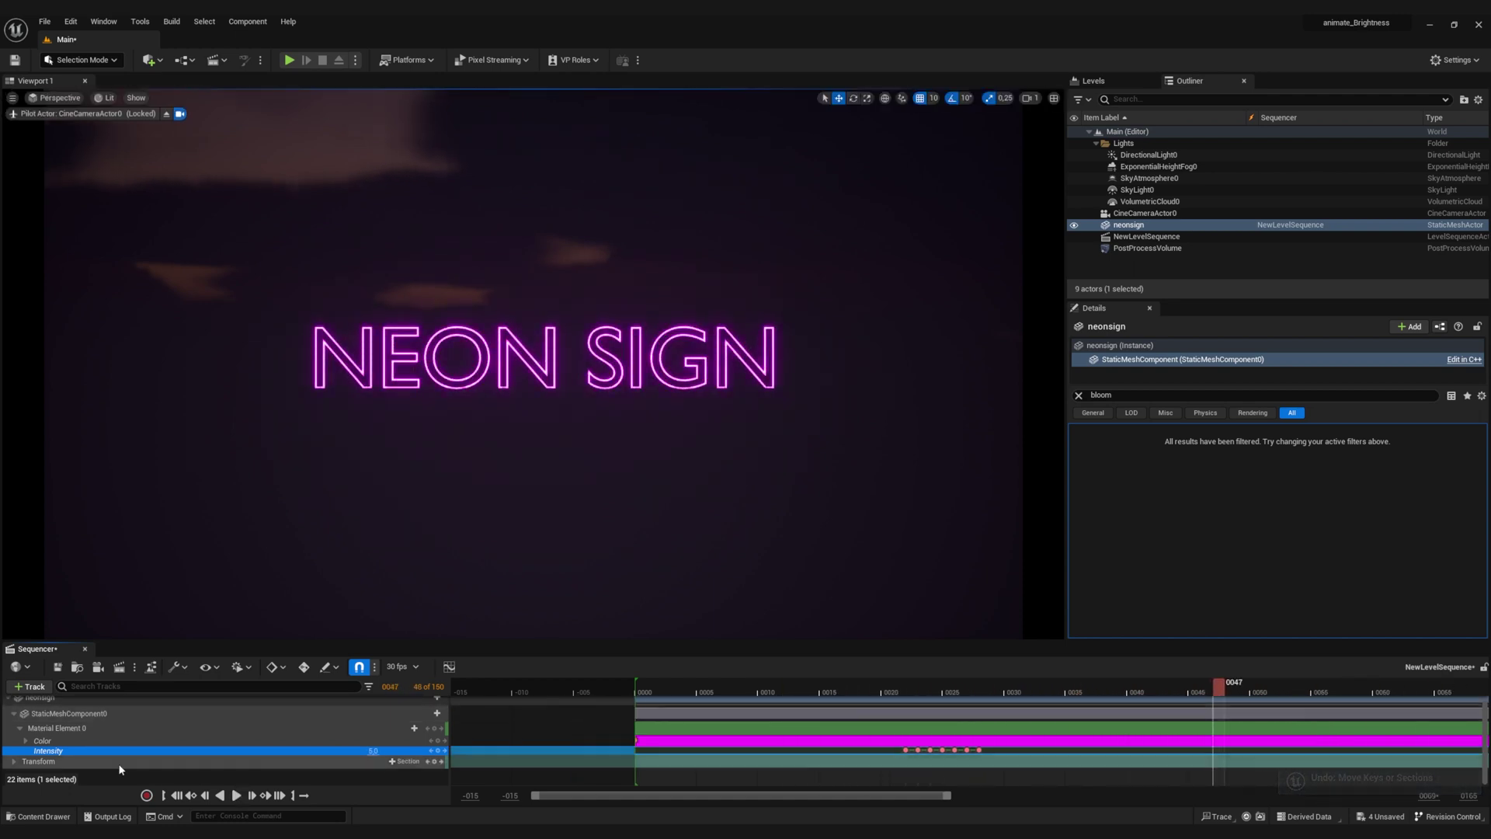
# Key the Color parameter's magenta on frame 4 and remove its key on frame 0.
pyautogui.click(24, 740)
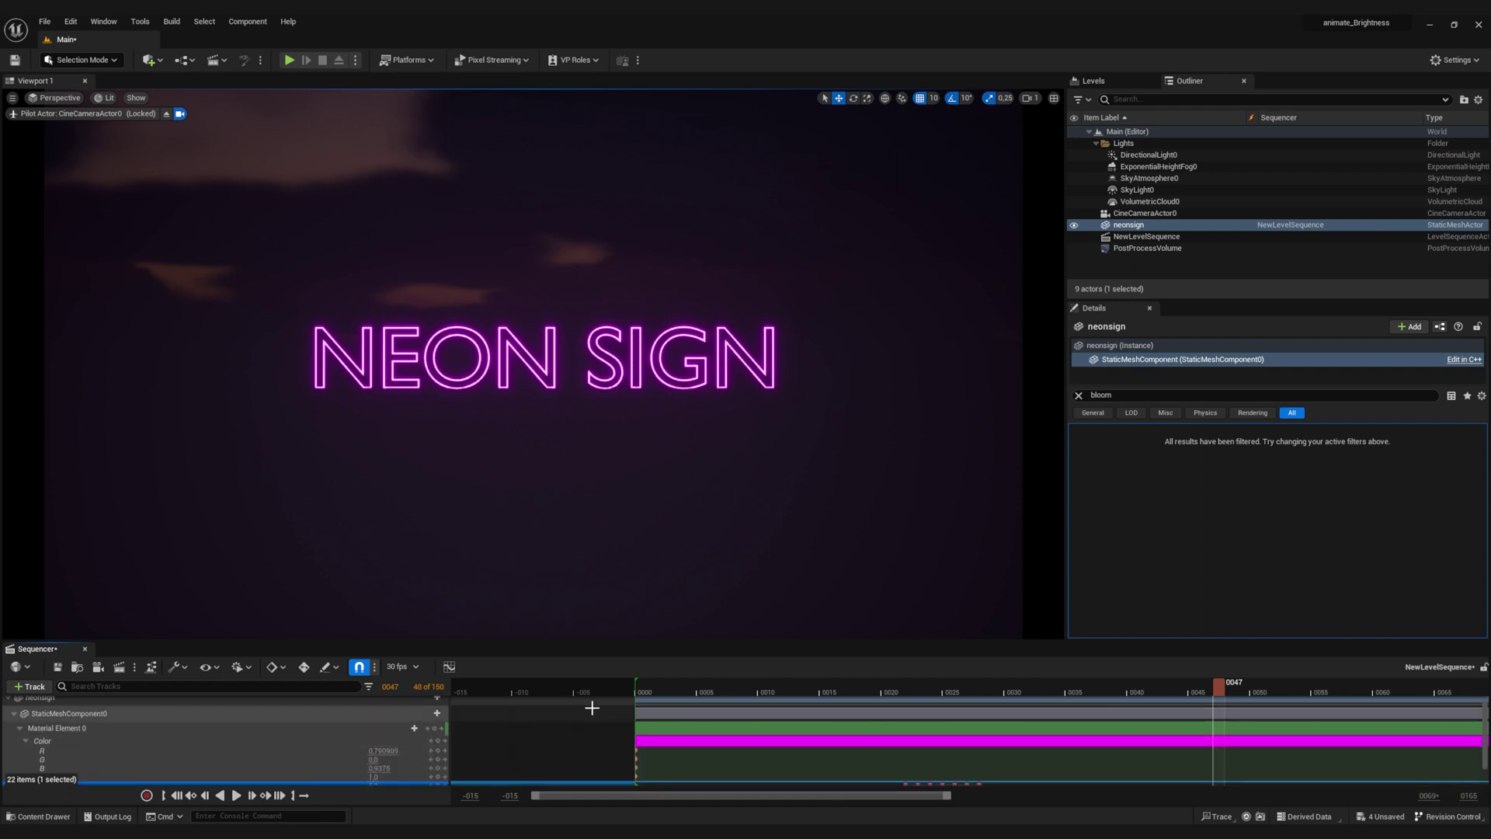
pyautogui.click(24, 742)
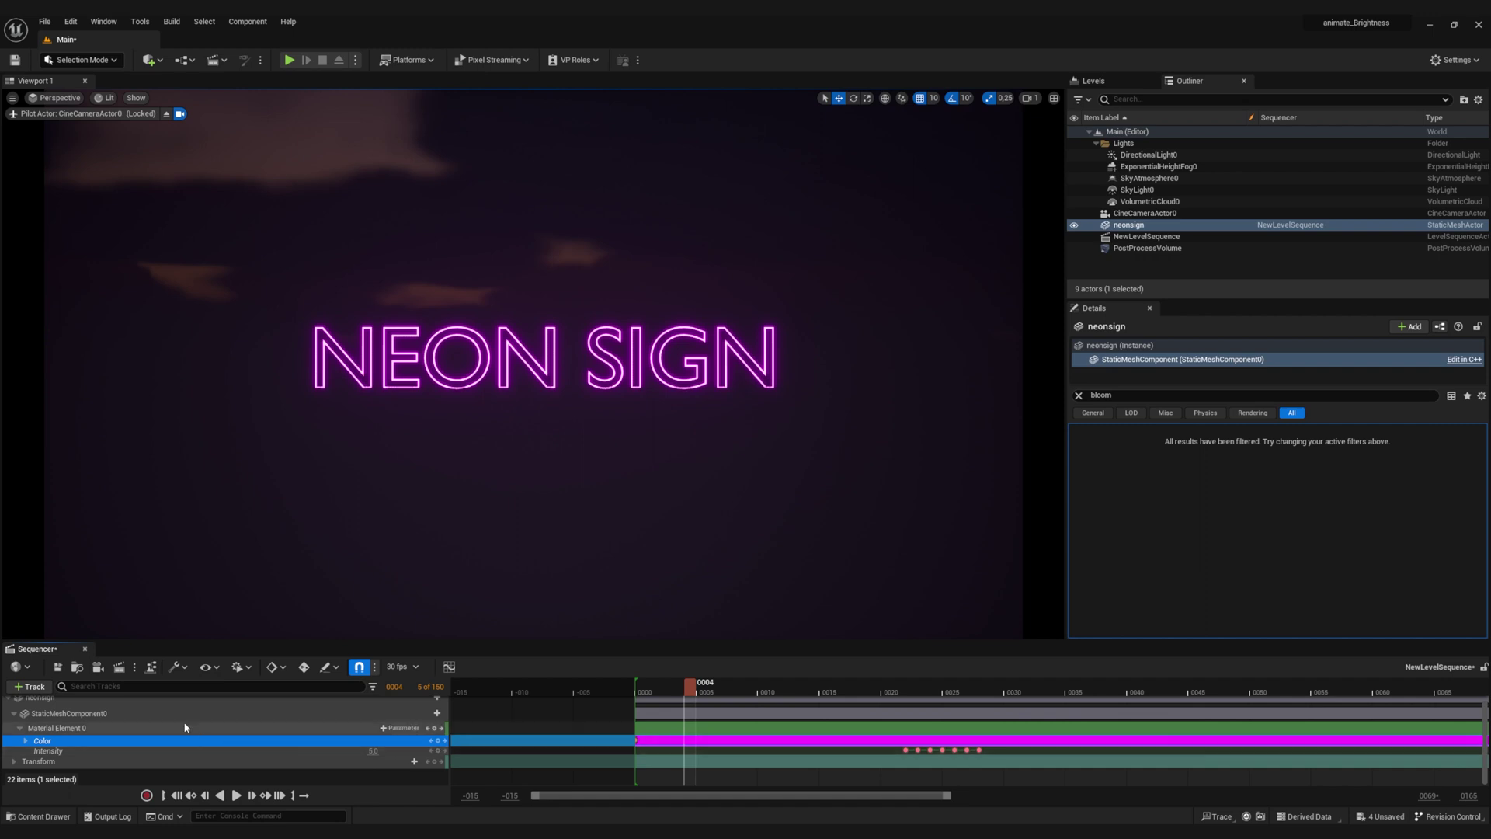
pyautogui.click(437, 740)
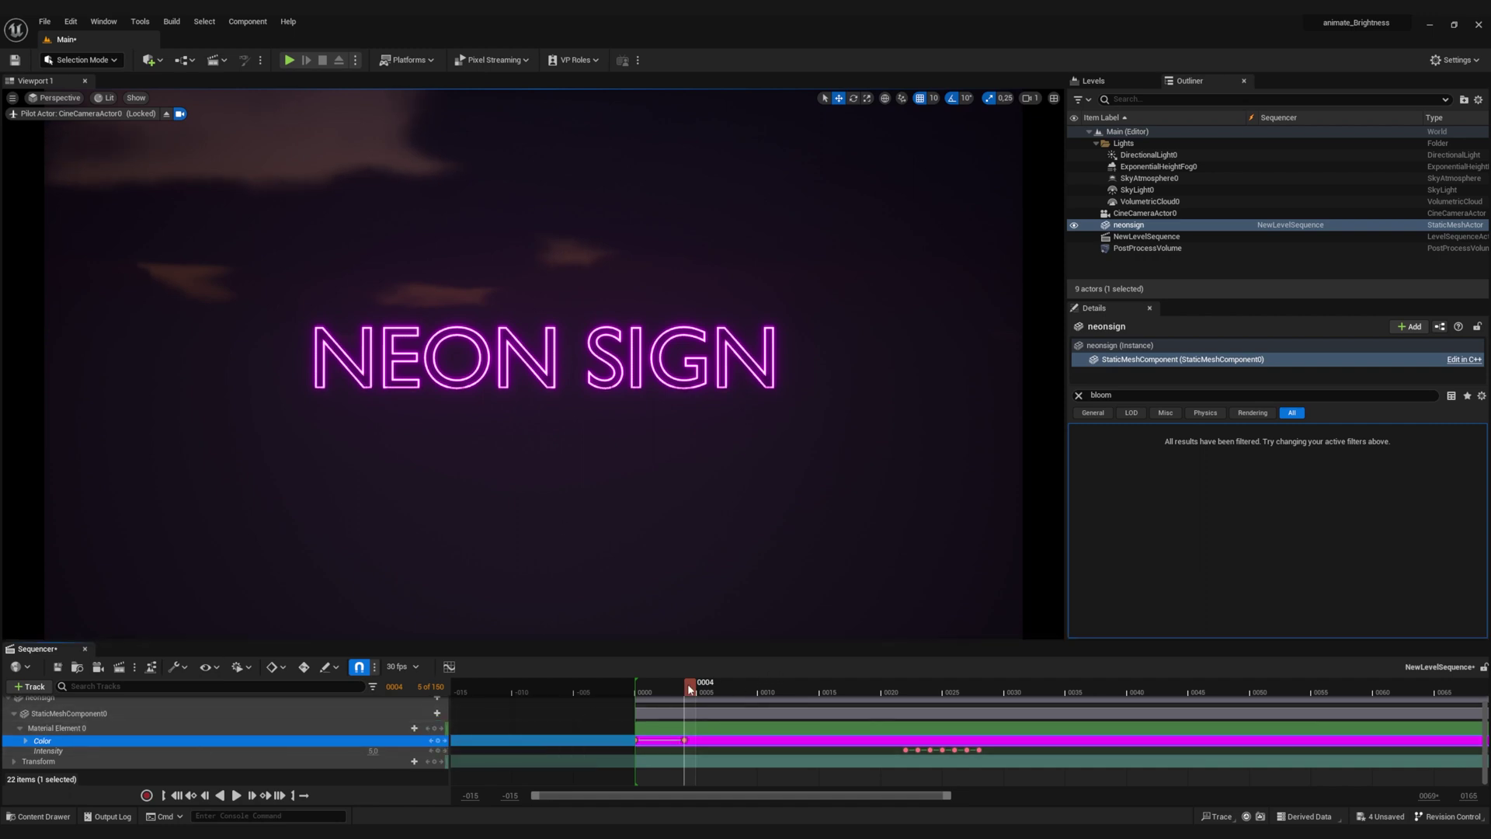
pyautogui.moveTo(689, 689); pyautogui.dragTo(639, 689)
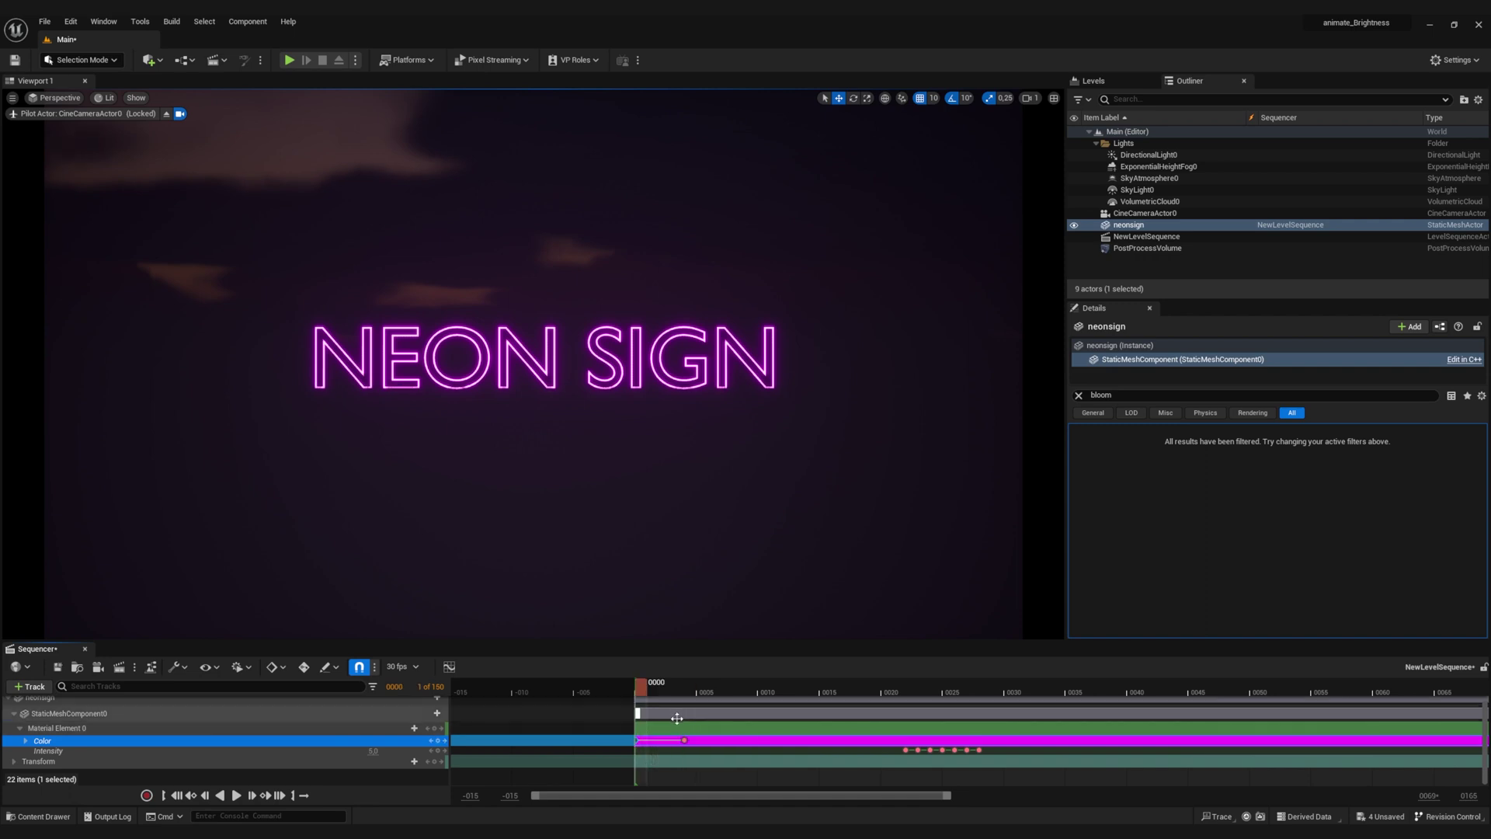
# Key the Color as blue on frame 22 by setting R to about 0.02 and B to about 0.93.
pyautogui.moveTo(764, 689); pyautogui.dragTo(911, 689)
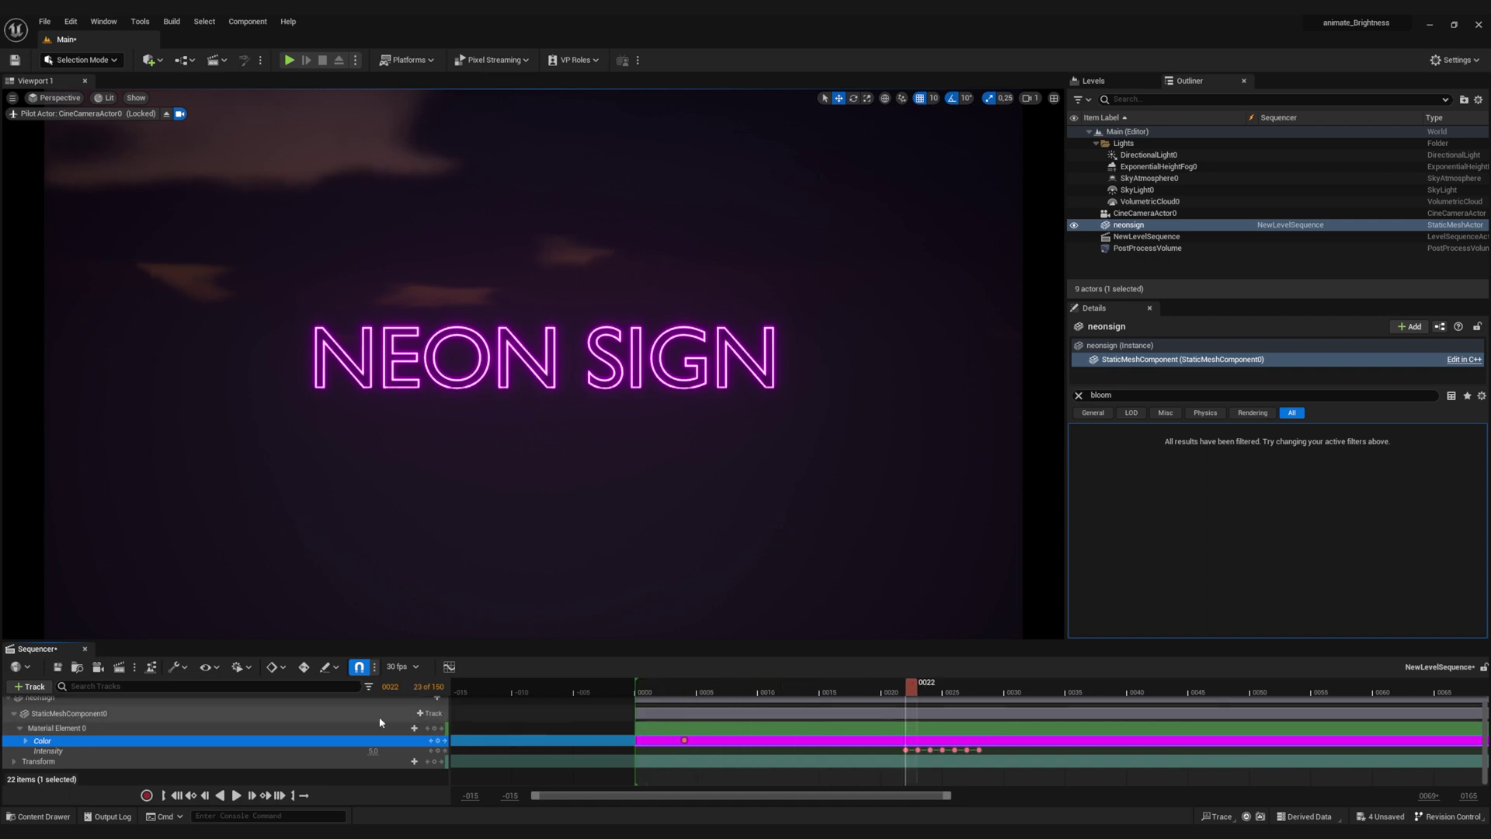
pyautogui.click(26, 741)
pyautogui.scroll(-1, 64, 746)
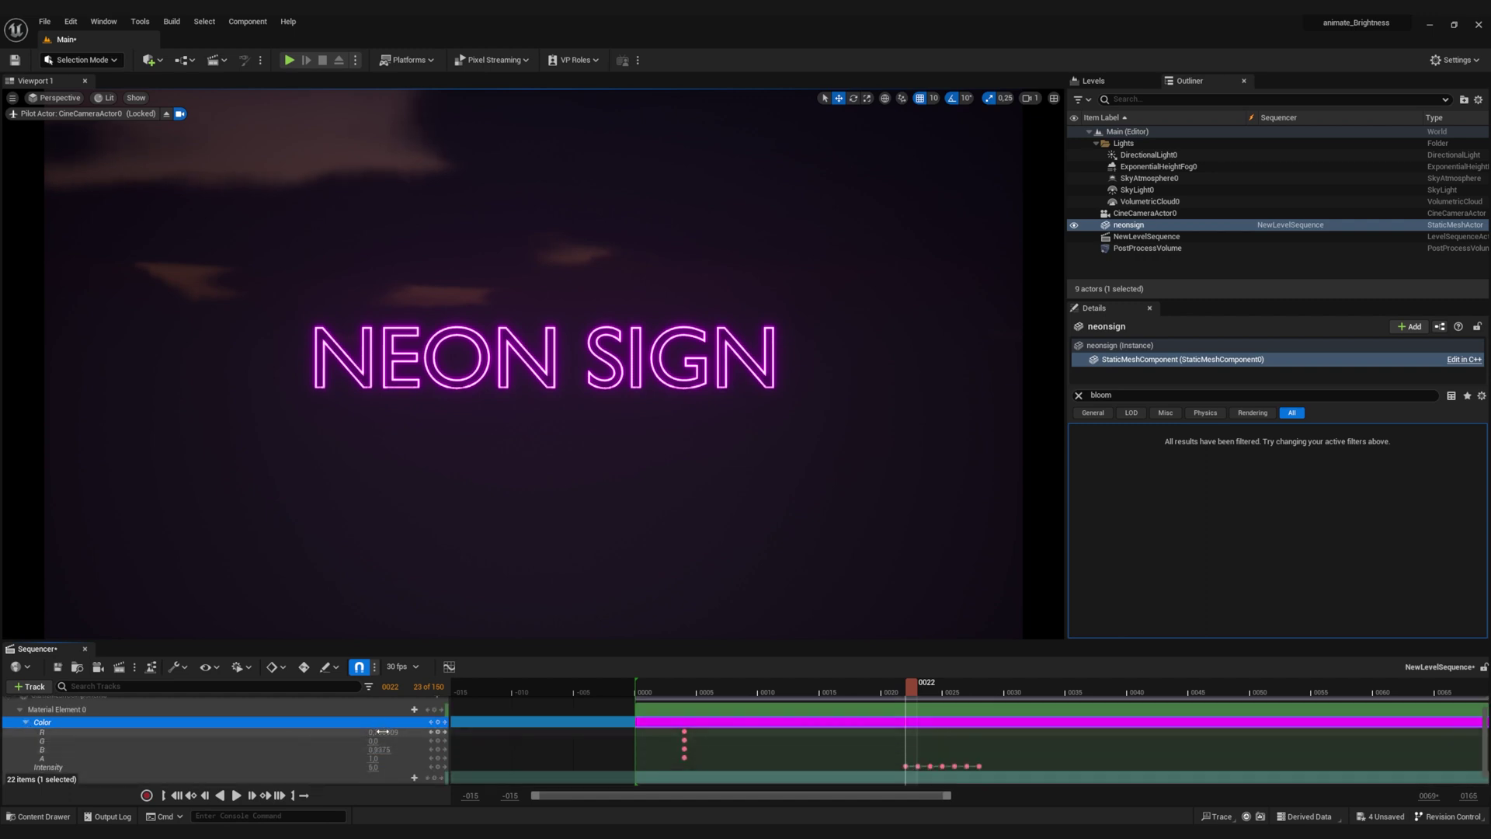
pyautogui.moveTo(382, 731)
pyautogui.mouseDown()
pyautogui.moveTo(469, 732)
pyautogui.moveTo(398, 731)
pyautogui.mouseUp()
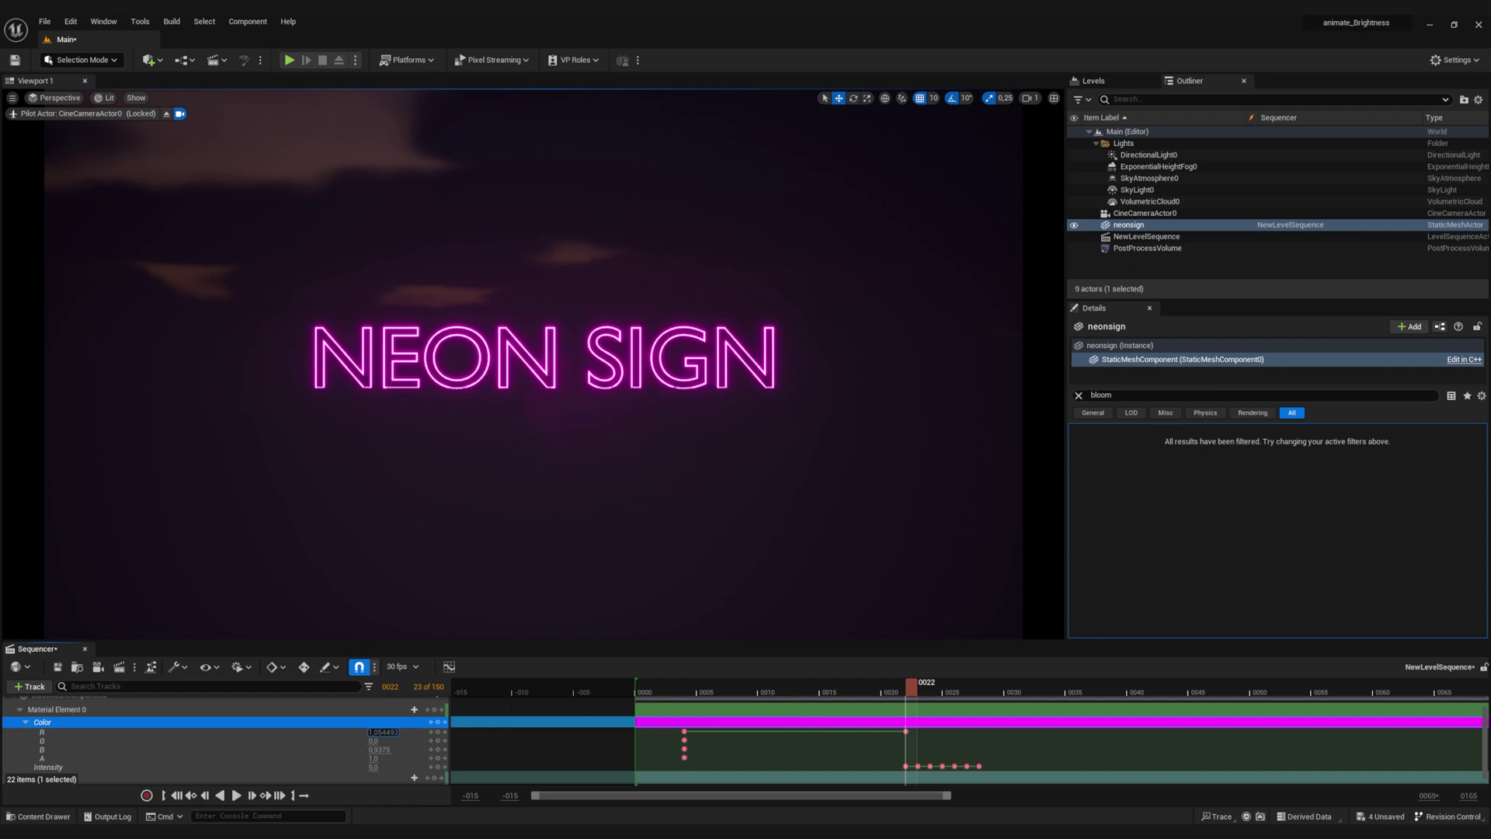
pyautogui.moveTo(396, 731); pyautogui.dragTo(381, 731)
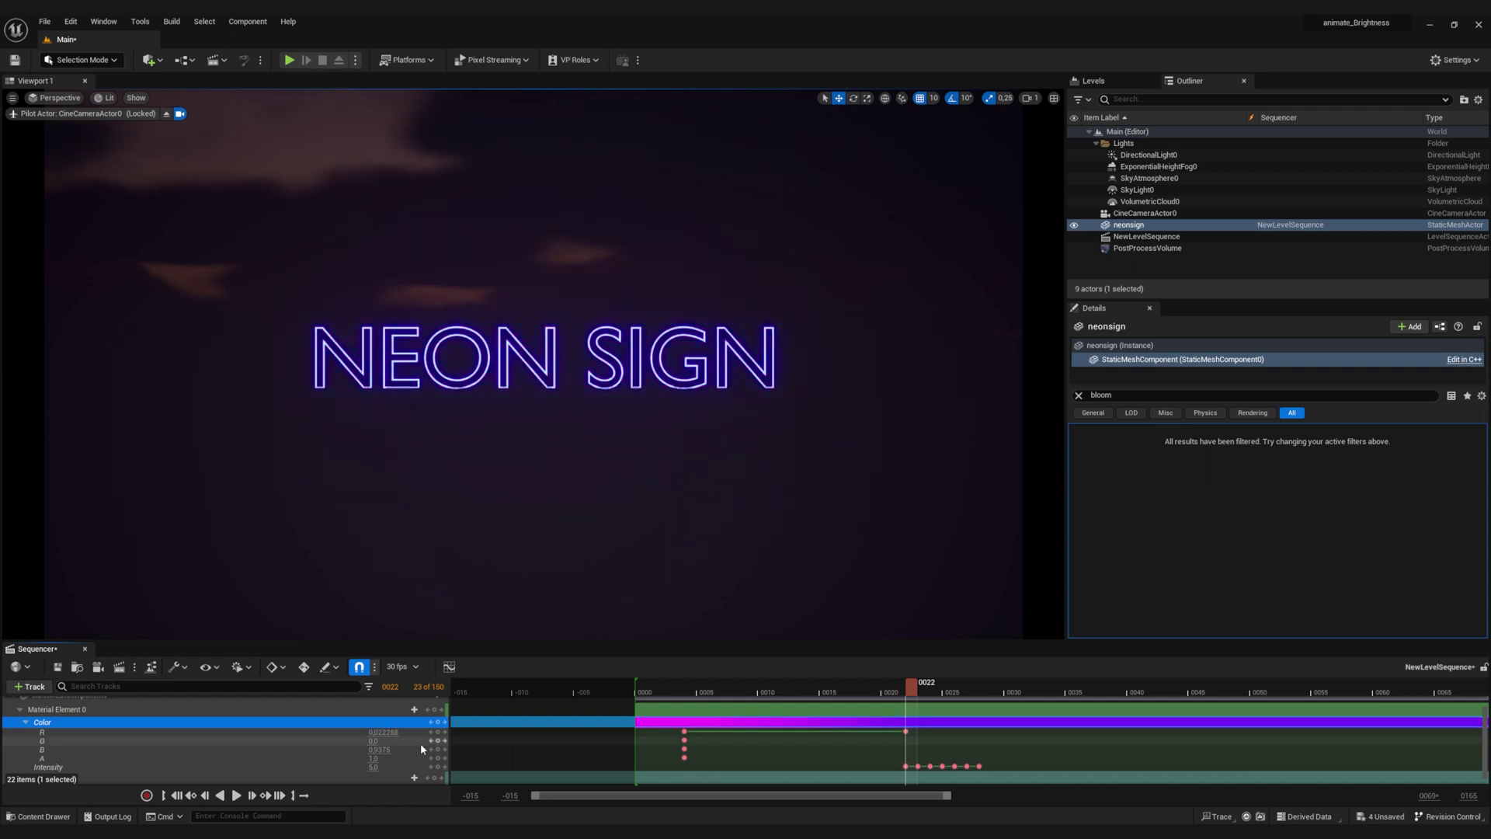
pyautogui.moveTo(388, 748)
pyautogui.mouseDown()
pyautogui.moveTo(372, 749)
pyautogui.moveTo(392, 748)
pyautogui.mouseUp()
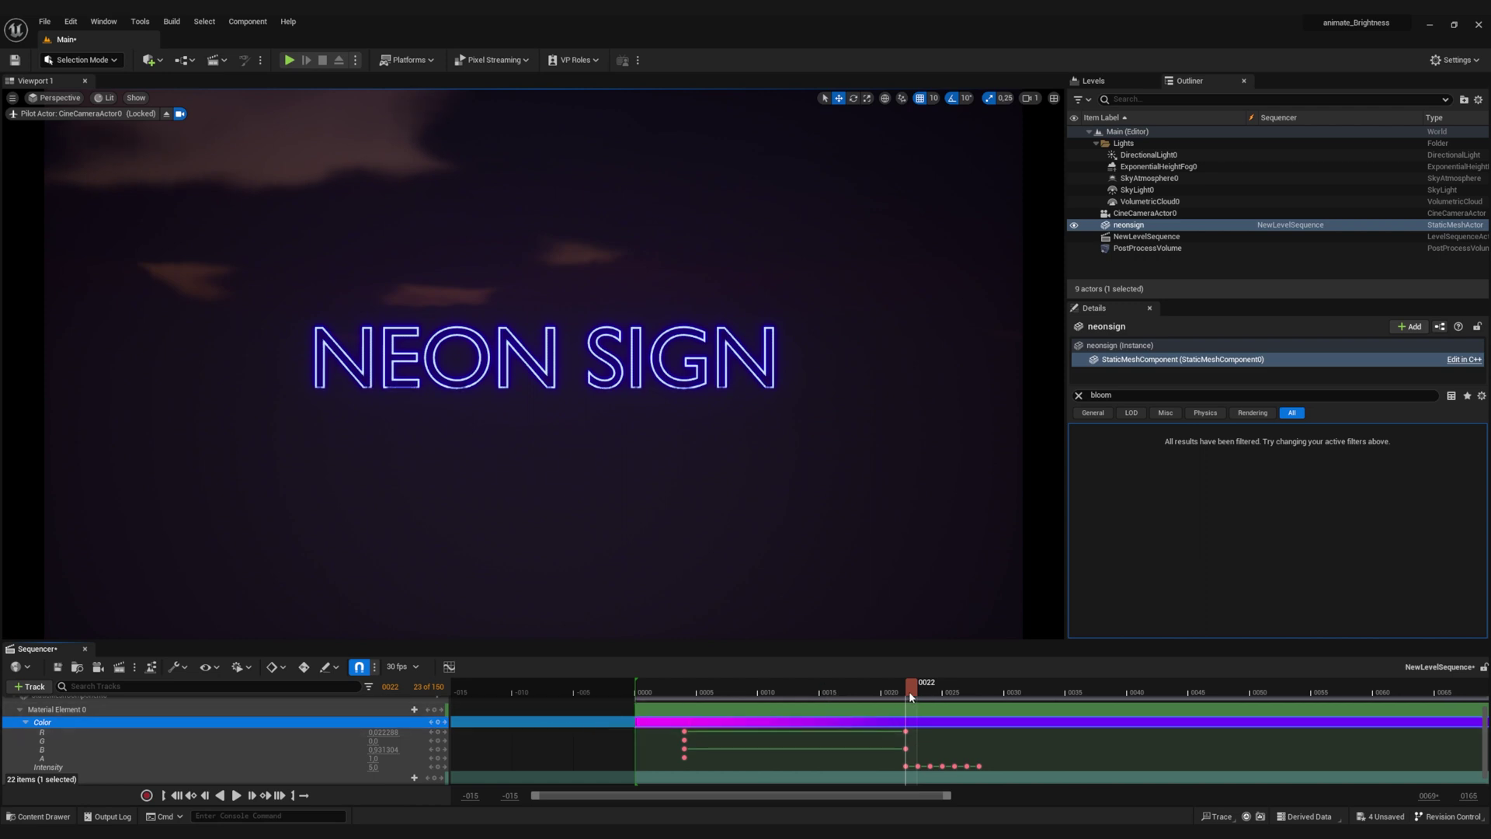
# Preview the Color change and move the magenta Color keys to frame 22 and the blue Color keys to frame 26.
pyautogui.press('space')
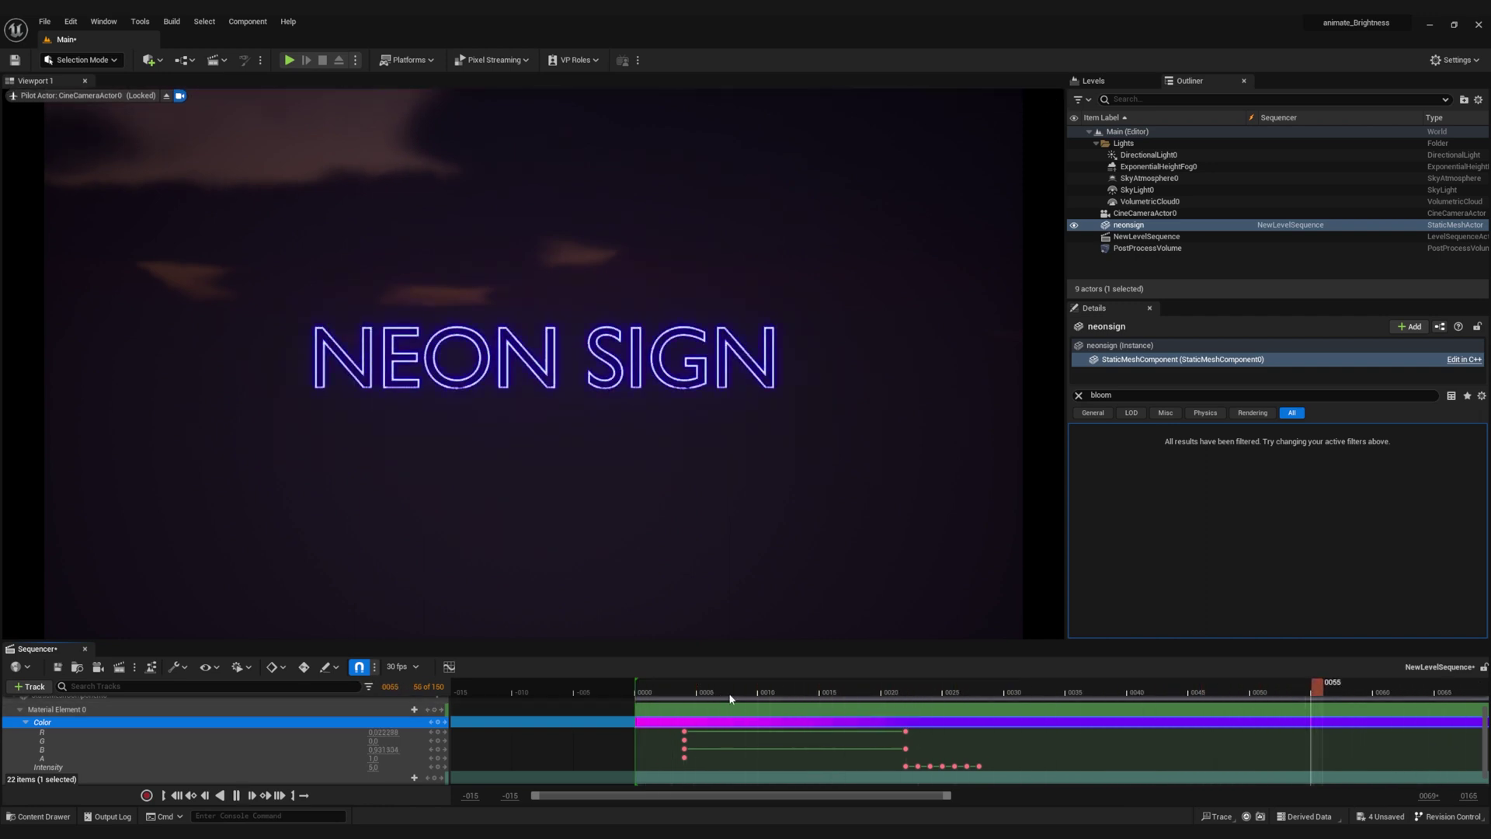
pyautogui.press('space')
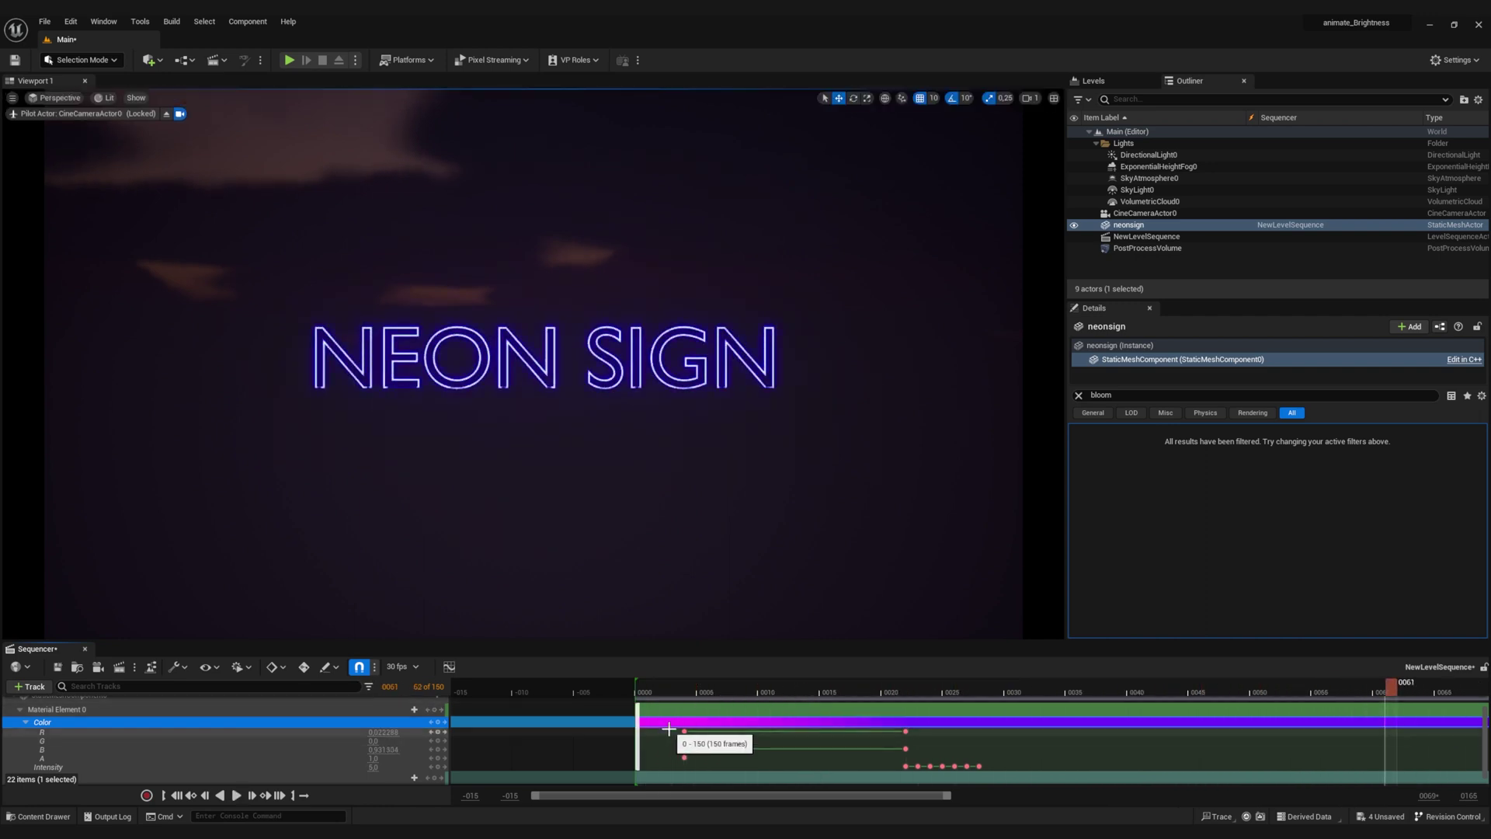
pyautogui.moveTo(668, 727); pyautogui.dragTo(856, 760)
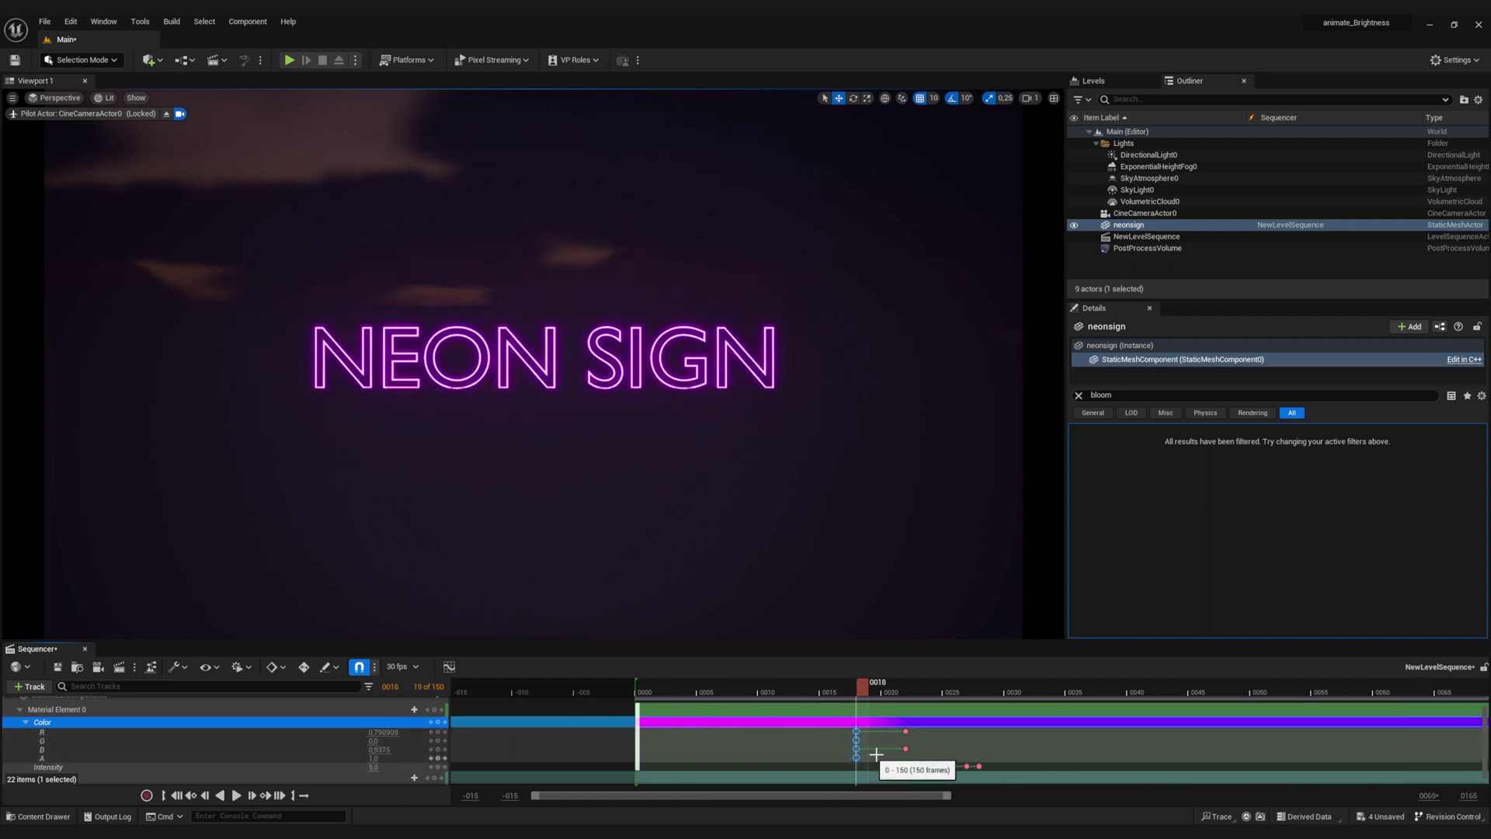
pyautogui.moveTo(929, 731); pyautogui.dragTo(904, 758)
pyautogui.click(969, 744)
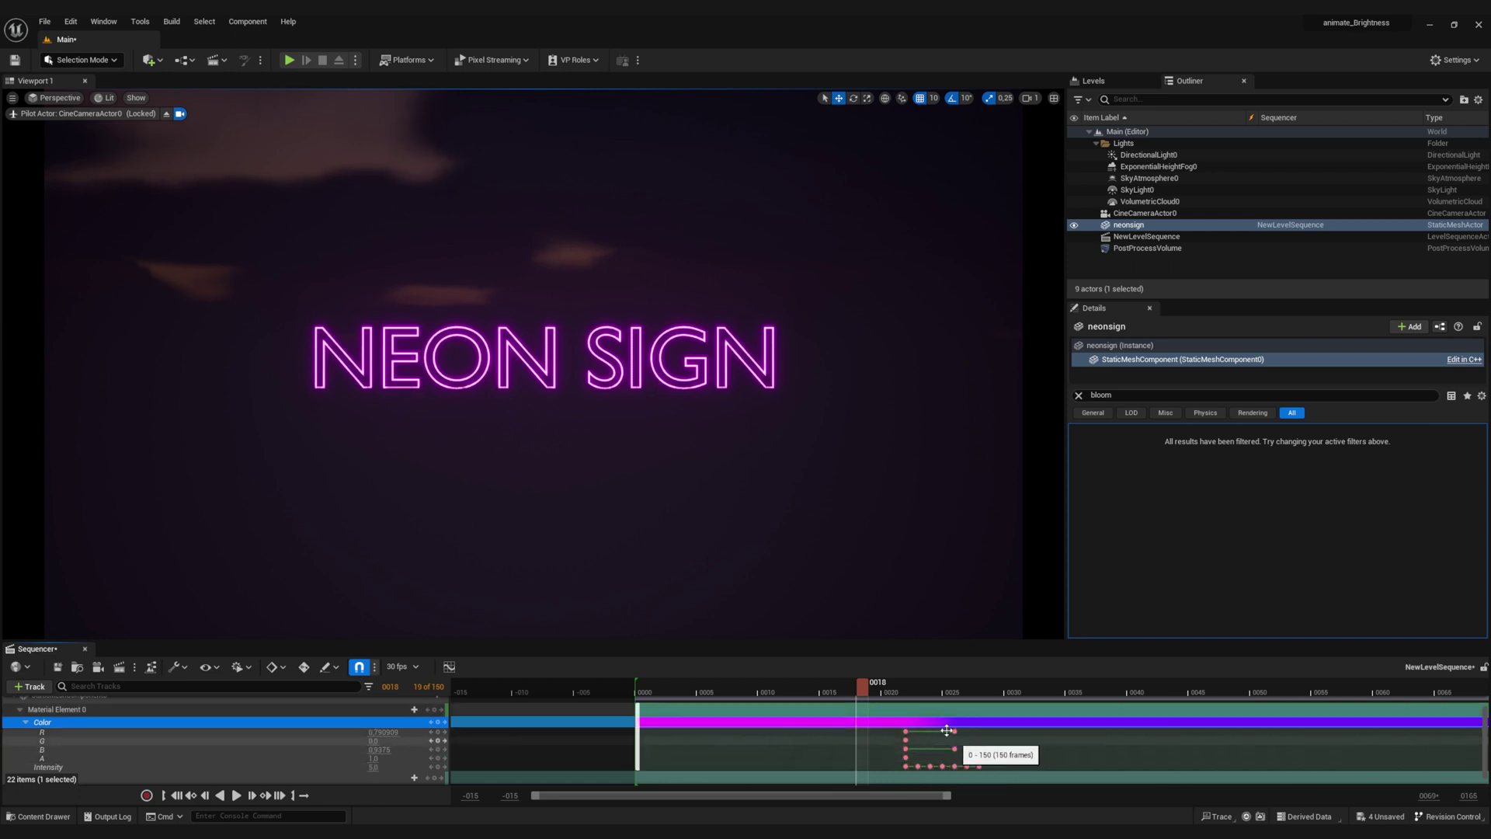
# Play the retimed Color change together with the Intensity flicker from about frame 10.
pyautogui.moveTo(877, 686); pyautogui.dragTo(746, 691)
pyautogui.press('space')
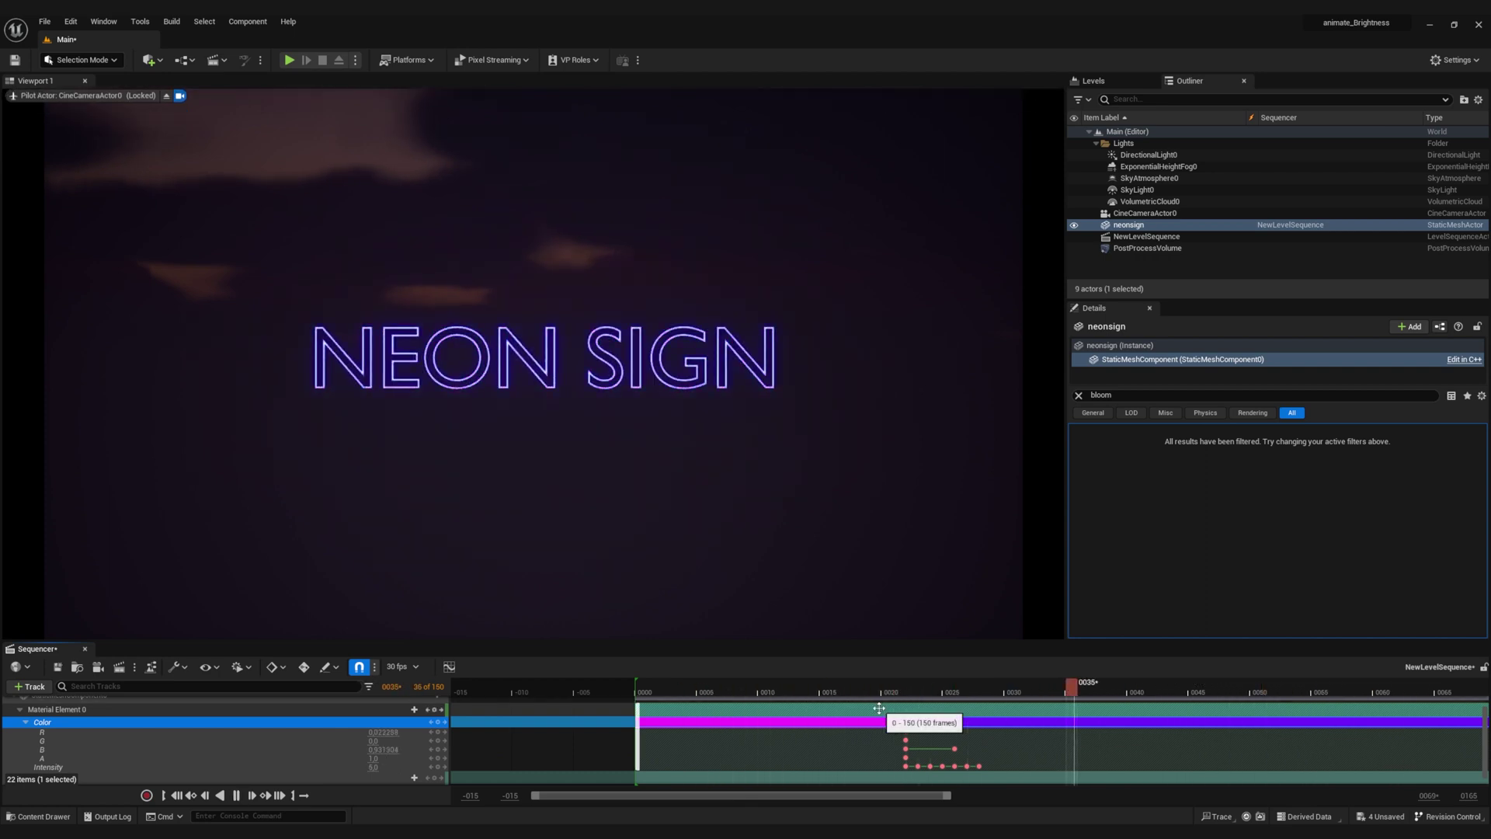
pyautogui.click(758, 688)
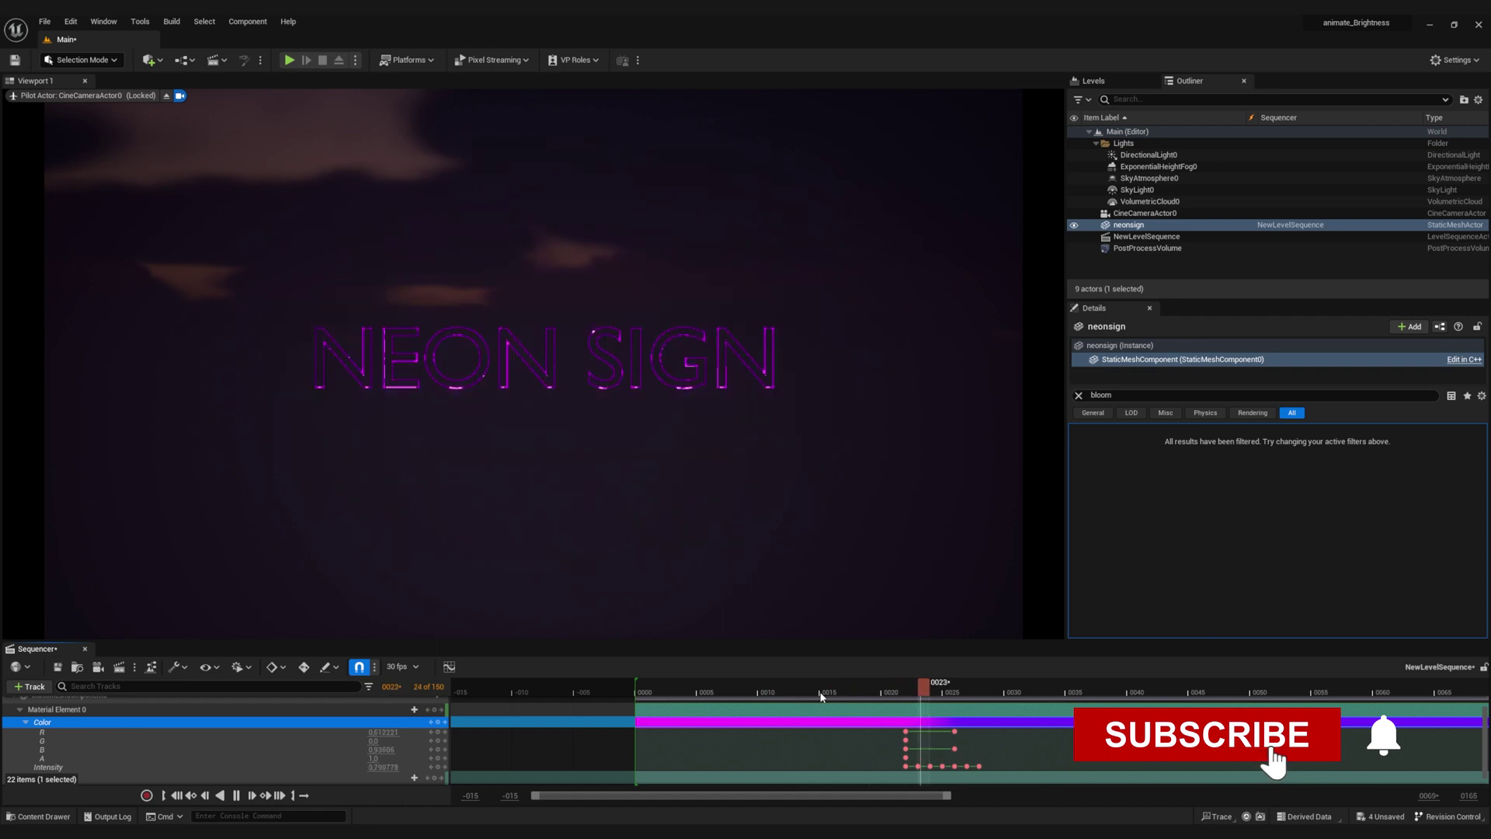
pyautogui.press('space')
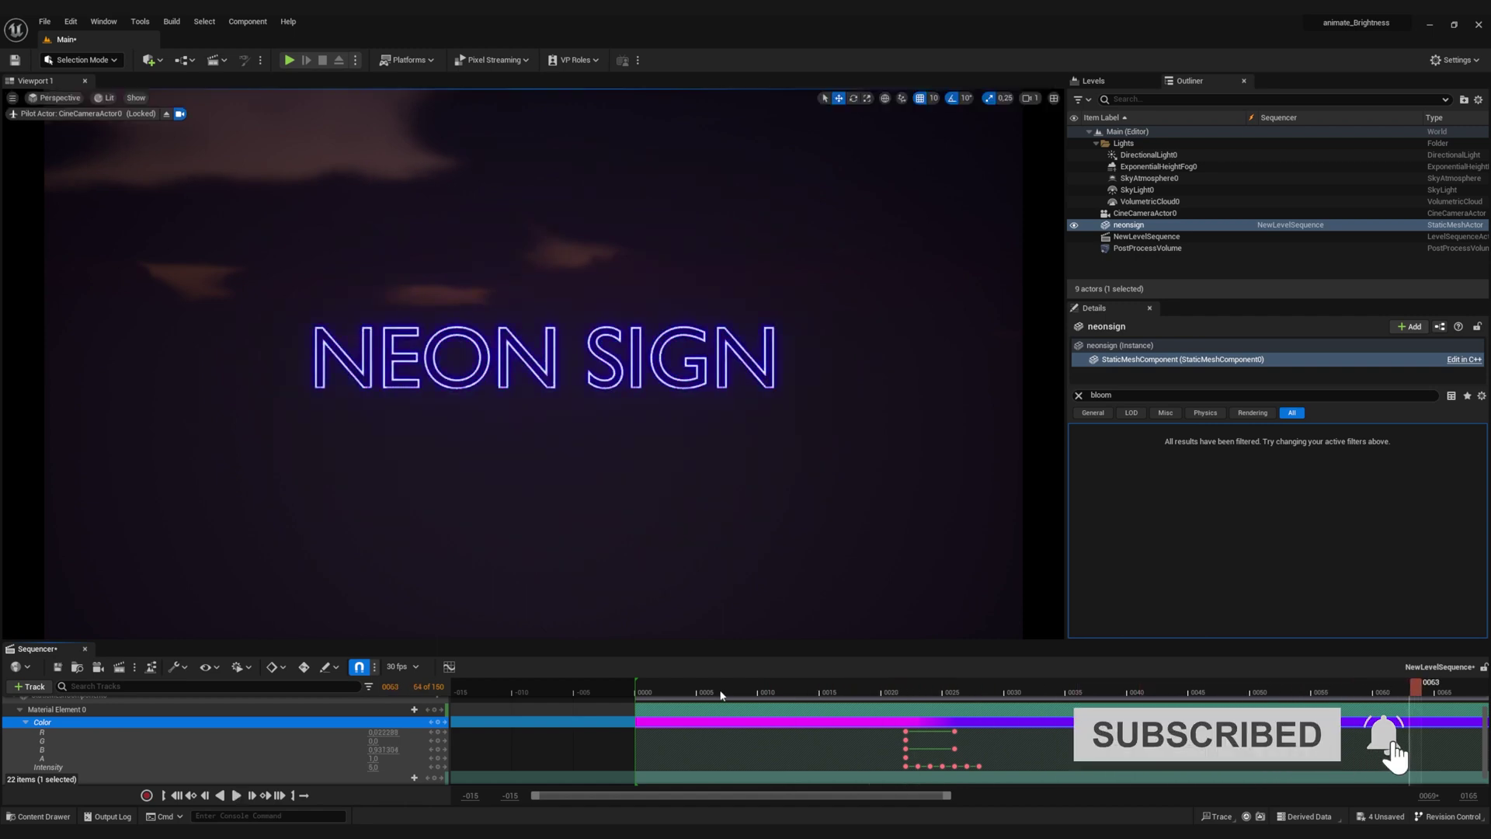
# Collapse the neonsign track and its nested component and material tracks, and play the whole animation from before frame 0.
pyautogui.click(26, 722)
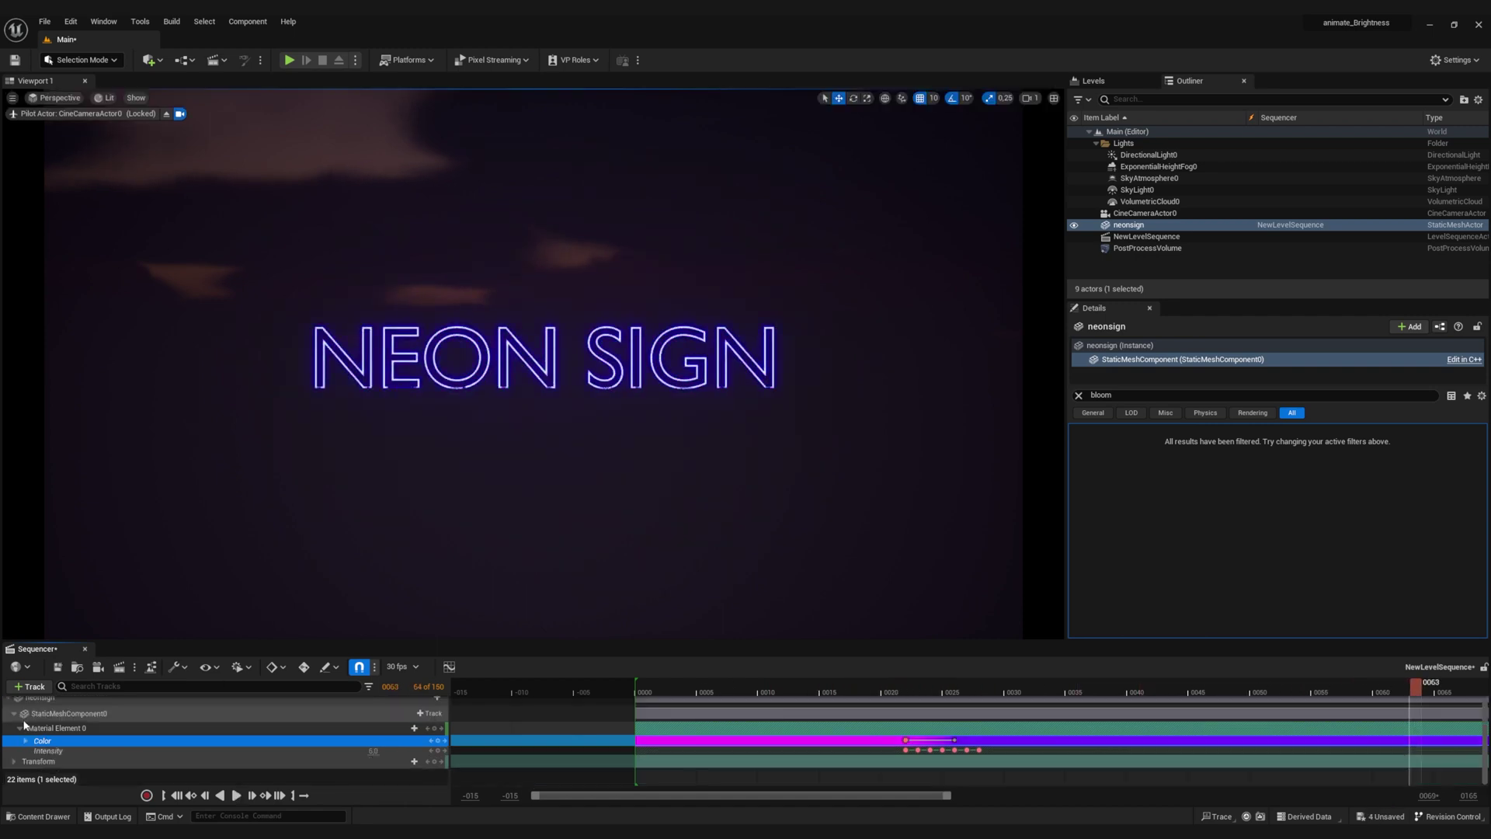
pyautogui.click(15, 727)
pyautogui.click(14, 720)
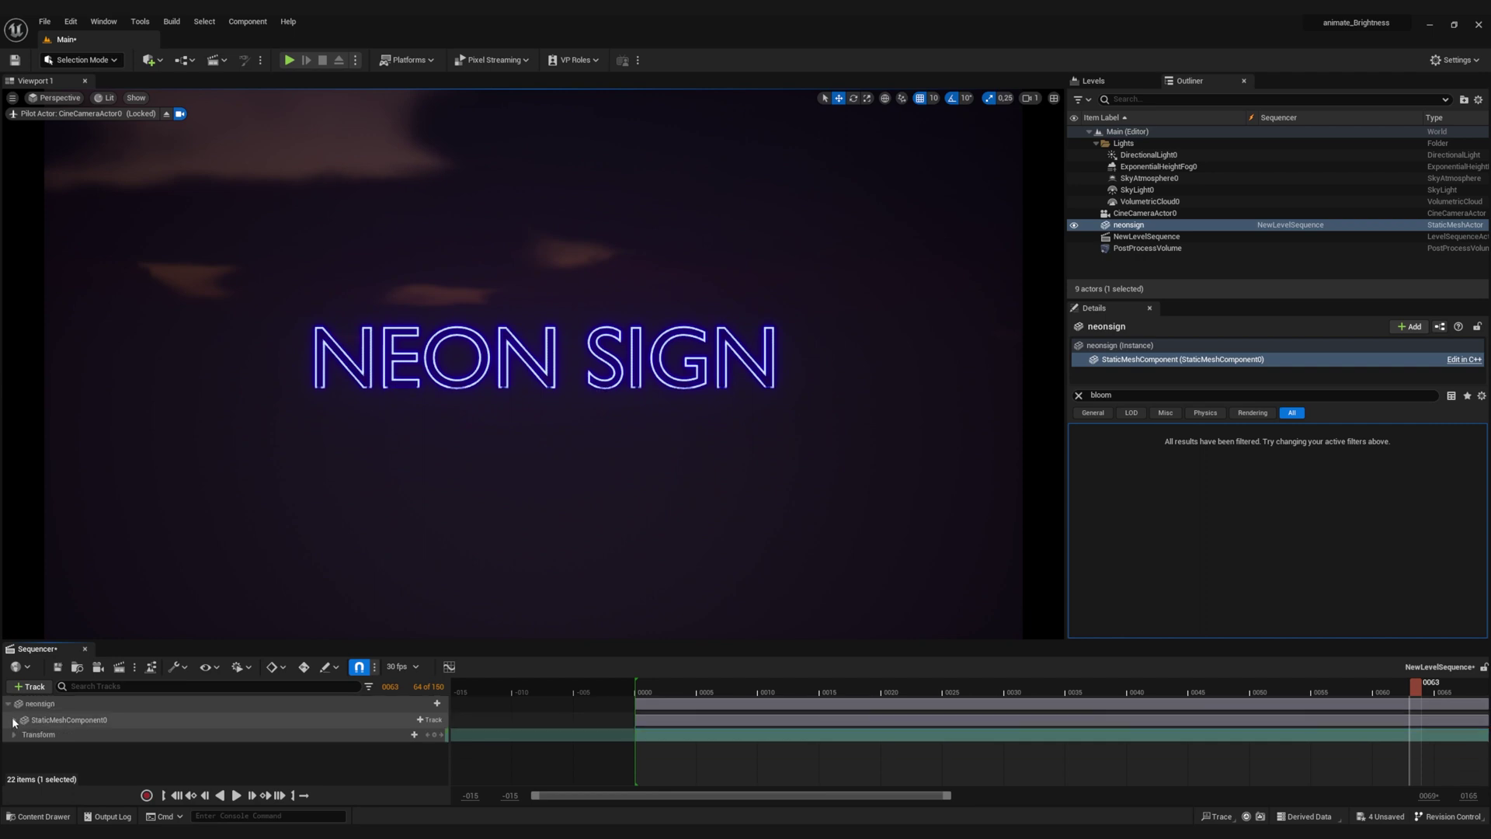
pyautogui.click(8, 703)
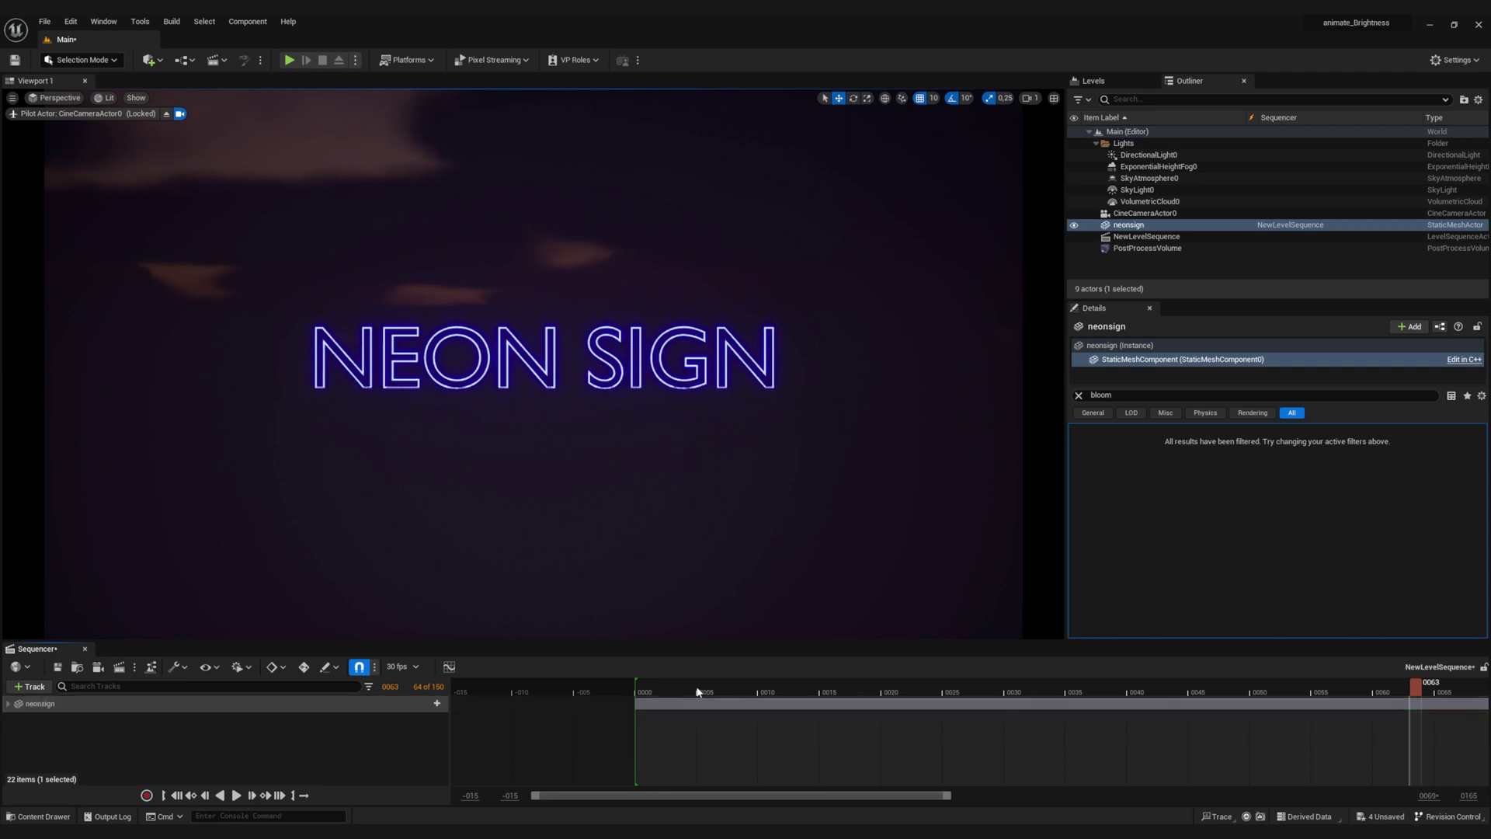
pyautogui.click(562, 680)
pyautogui.press('space')
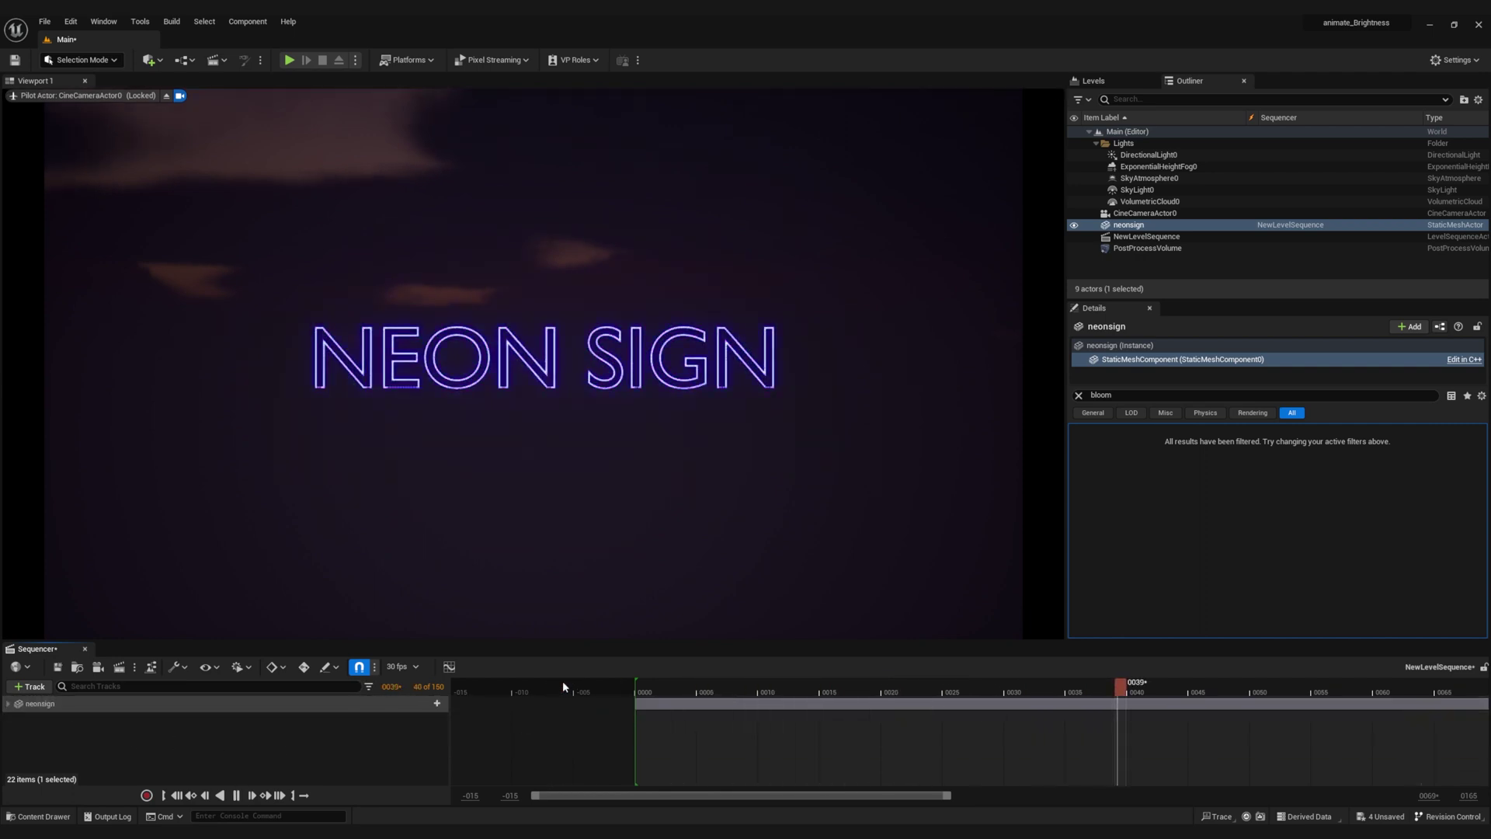